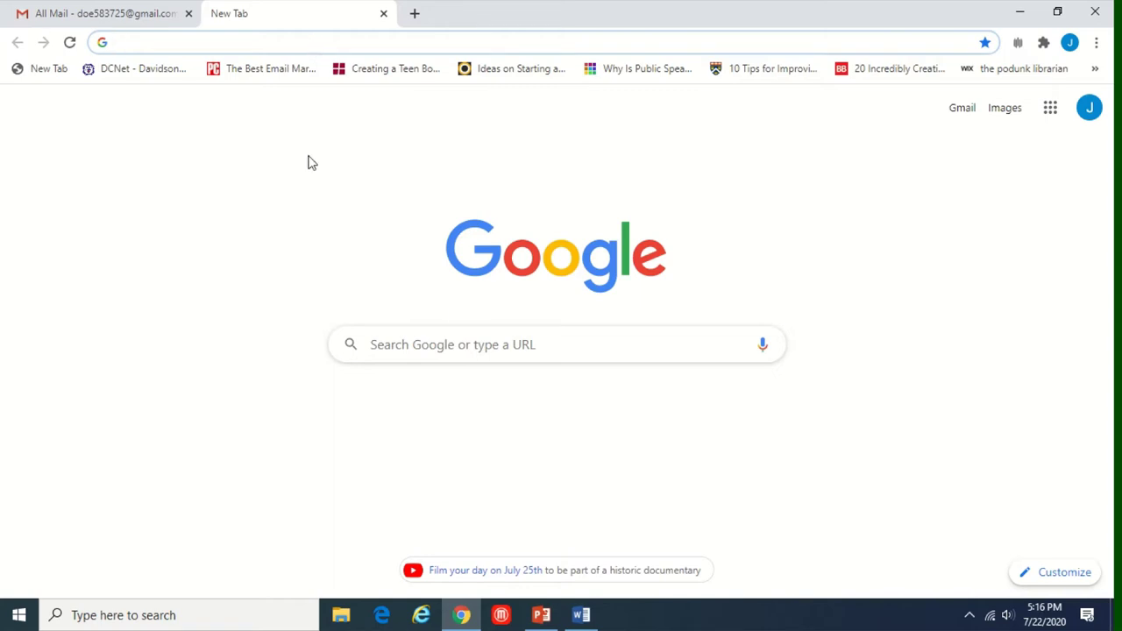
- Load facebook.com, stripping the confirm-email path from the address
type("face")
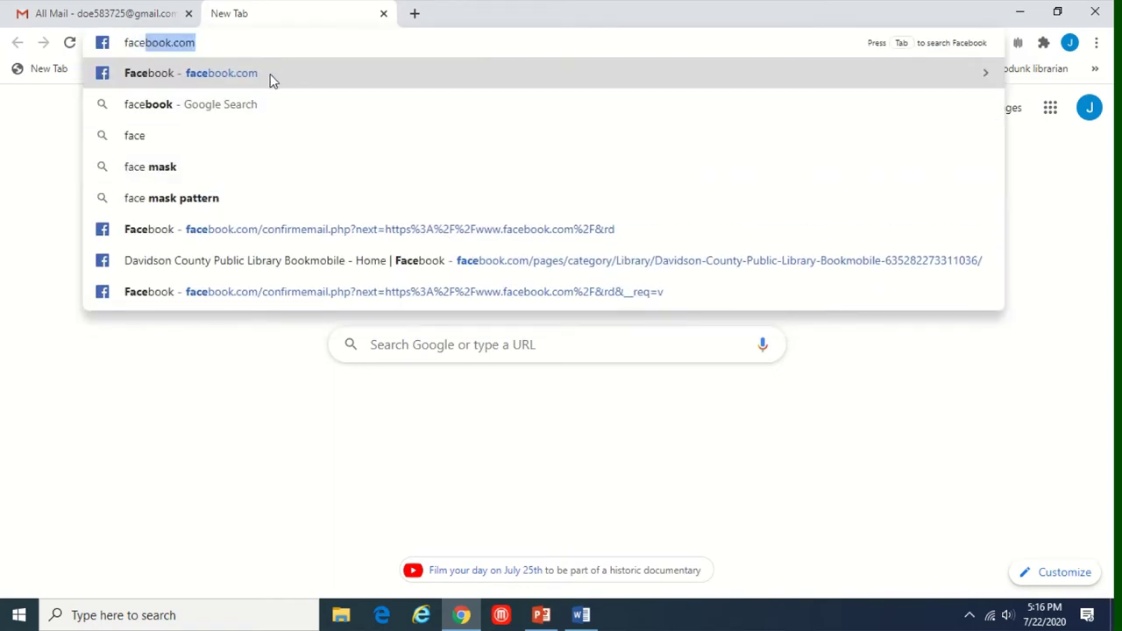
key("Return")
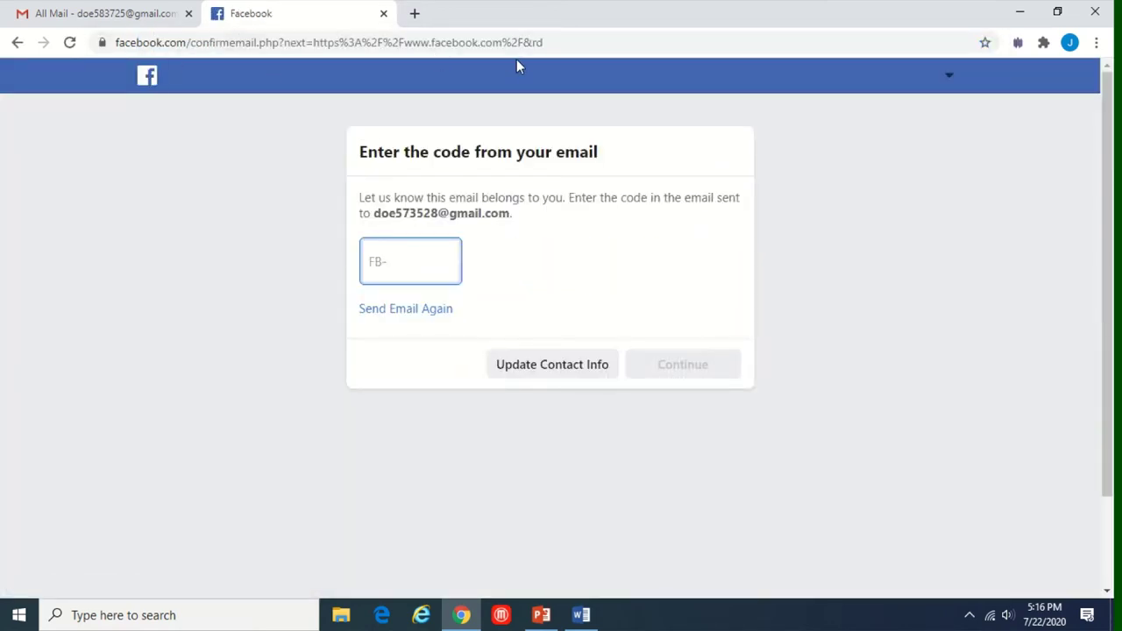
left_click_drag(558, 42, 191, 44)
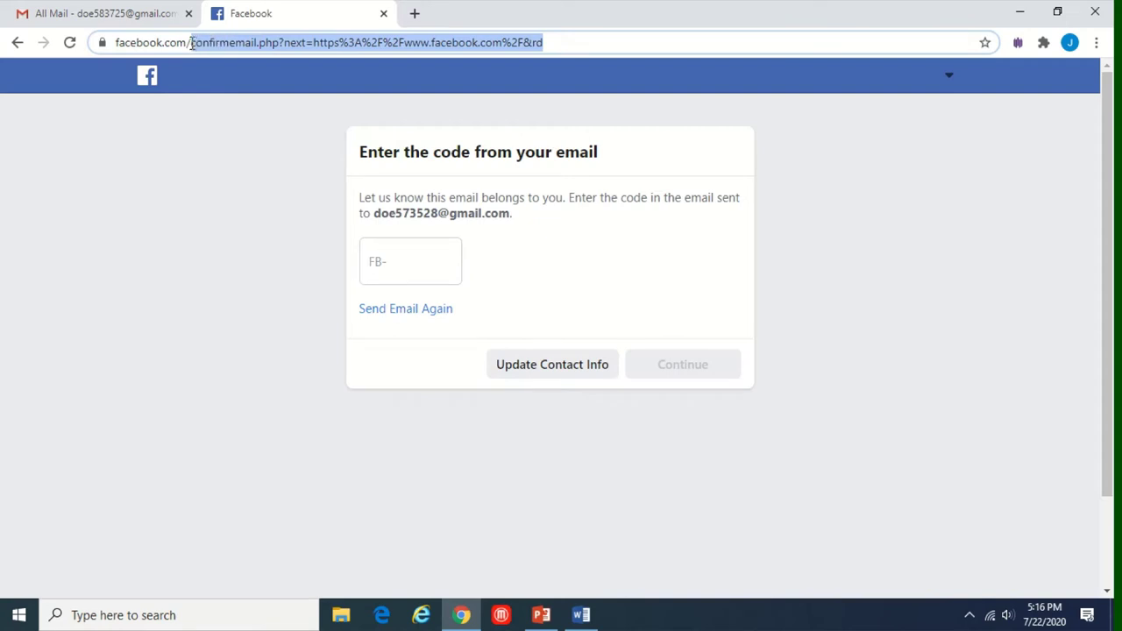
key("BackSpace")
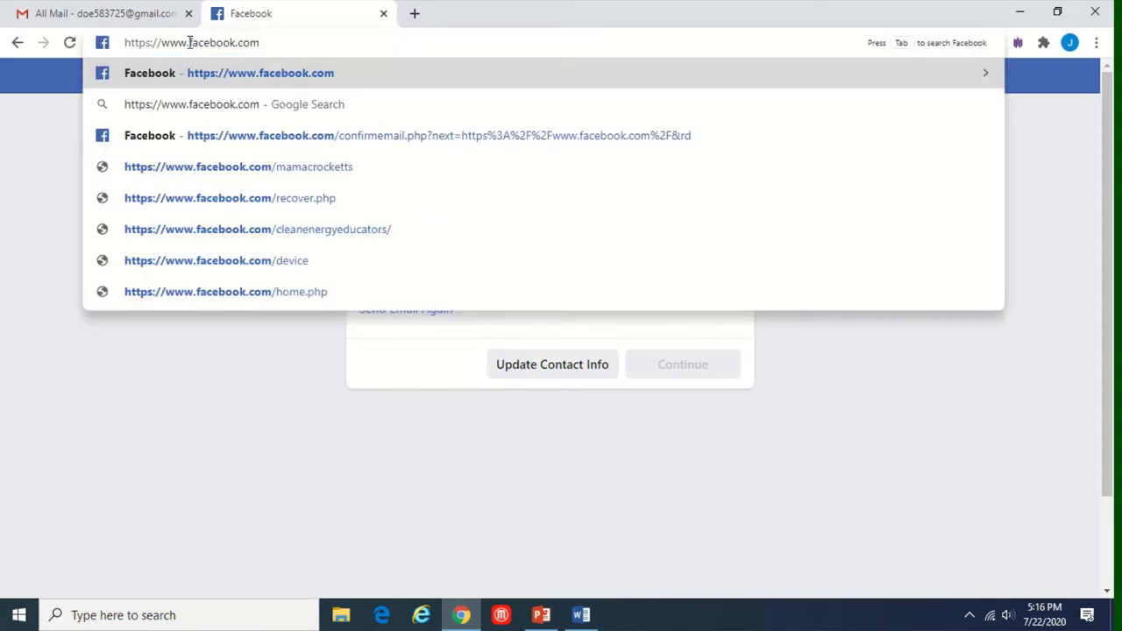
key("Return")
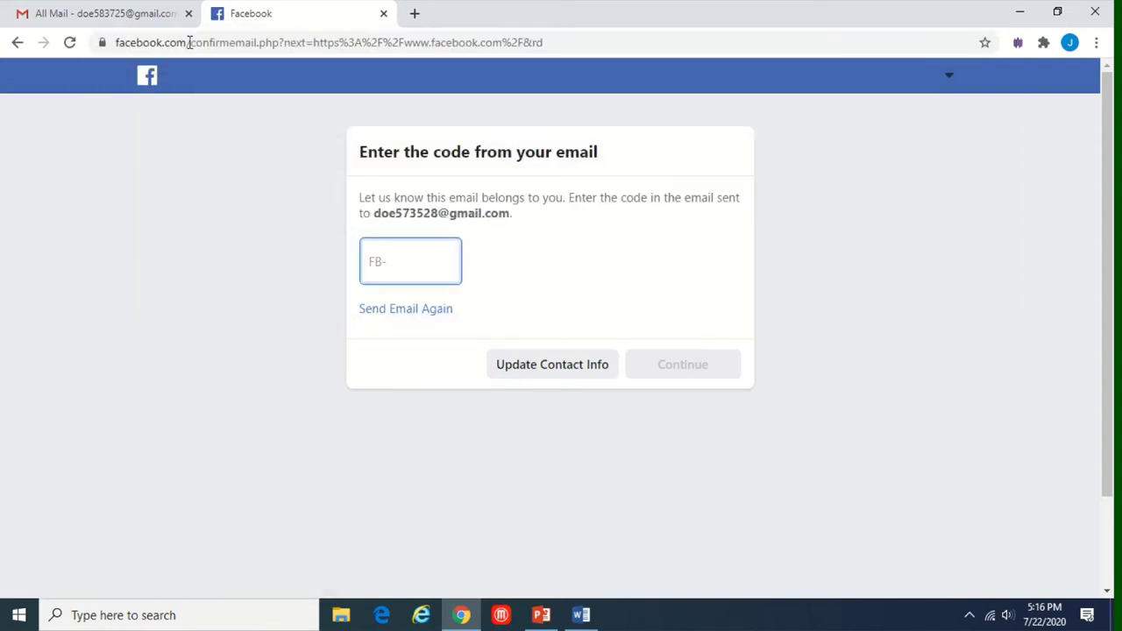
- From the Facebook home page, log out of the unconfirmed account and confirm
left_click(147, 75)
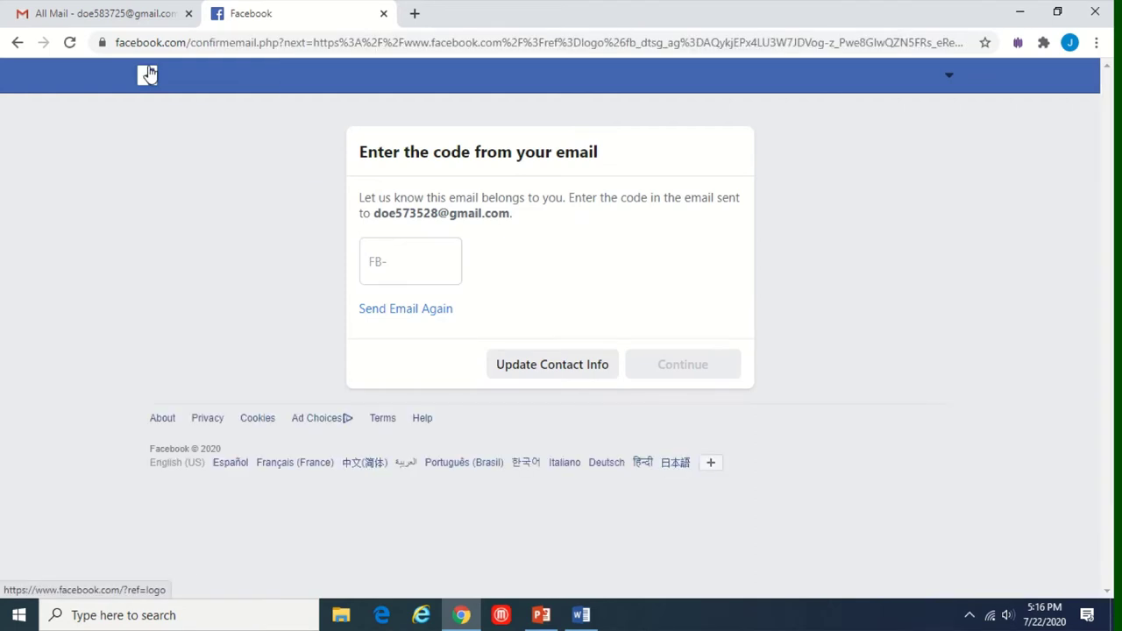
left_click(951, 74)
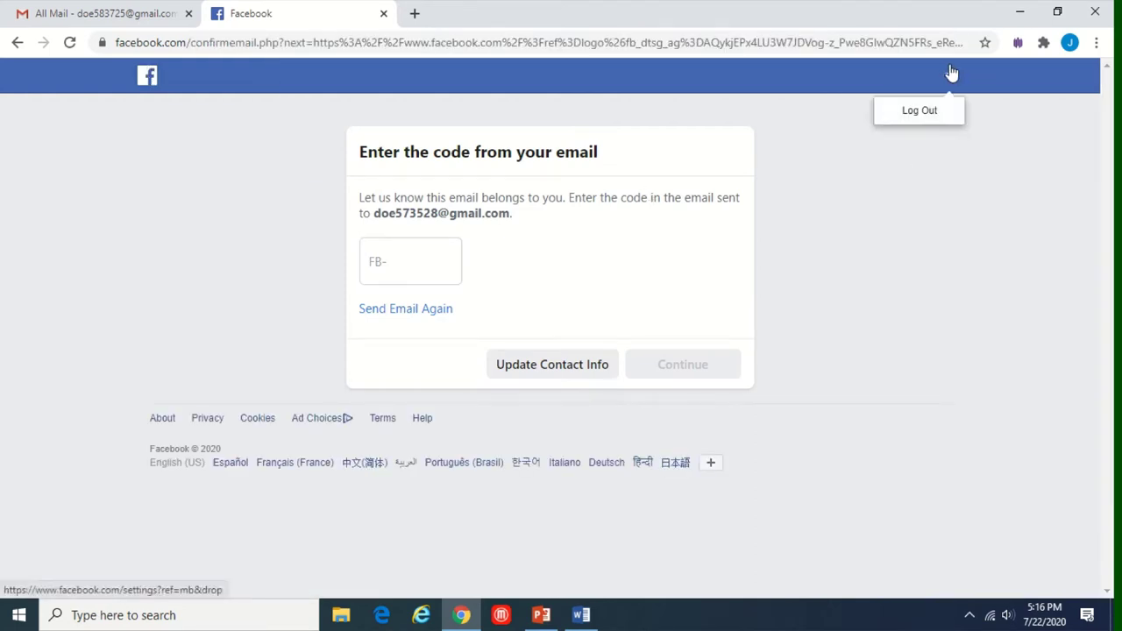
left_click(930, 113)
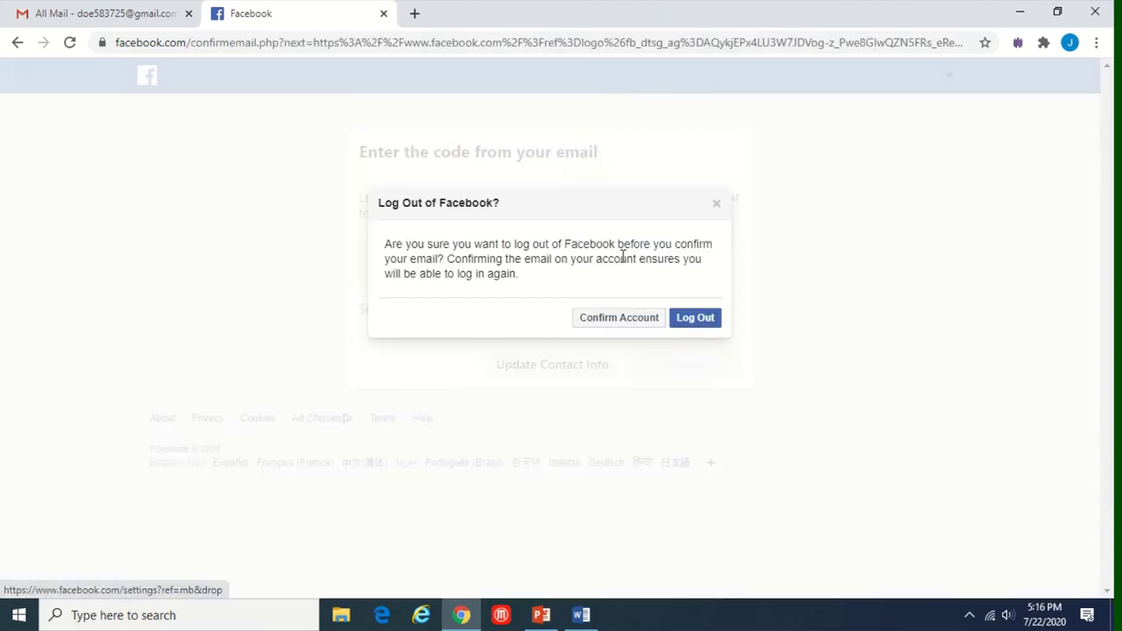
left_click(695, 327)
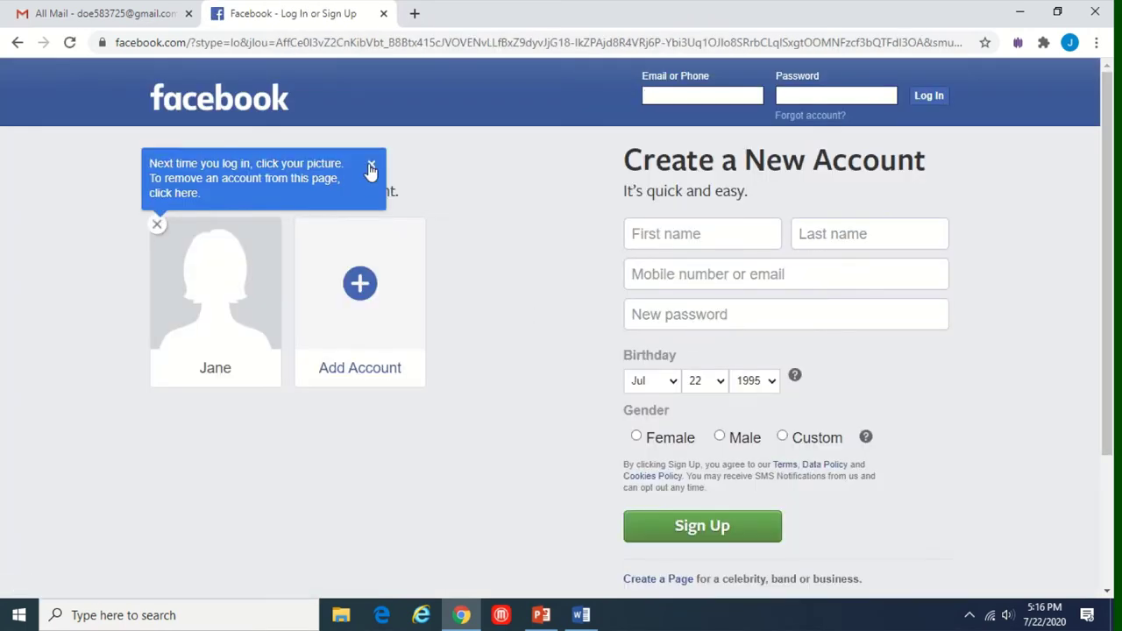
- Load facebook.com in a new tab and remove the saved profile from Recent Logins
left_click(370, 166)
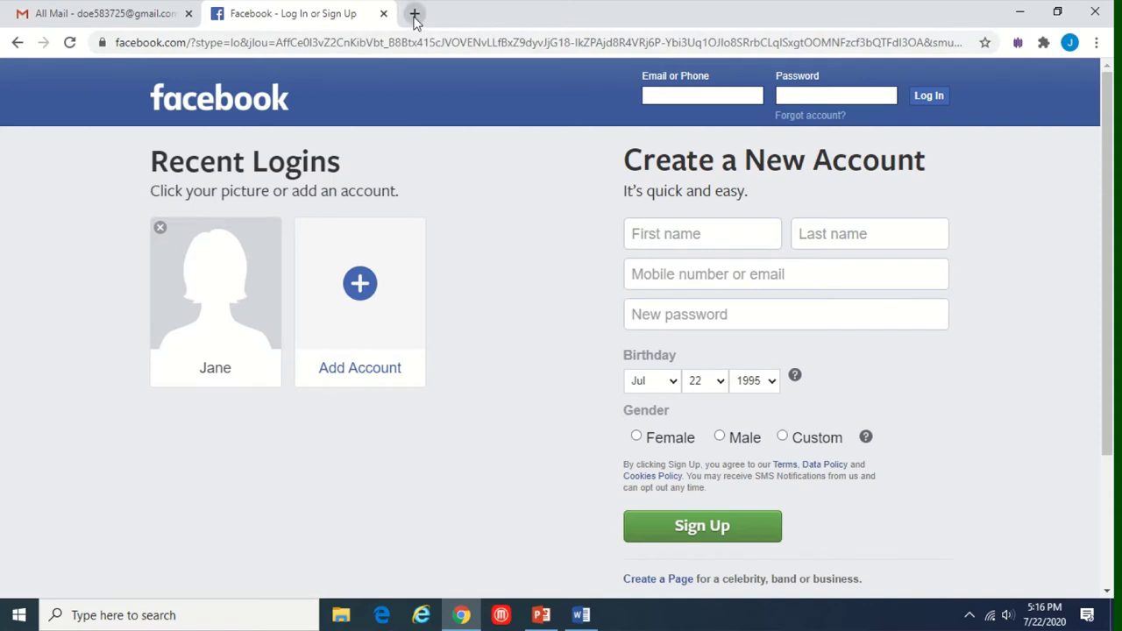
left_click(415, 13)
left_click(410, 44)
type("facebook.com")
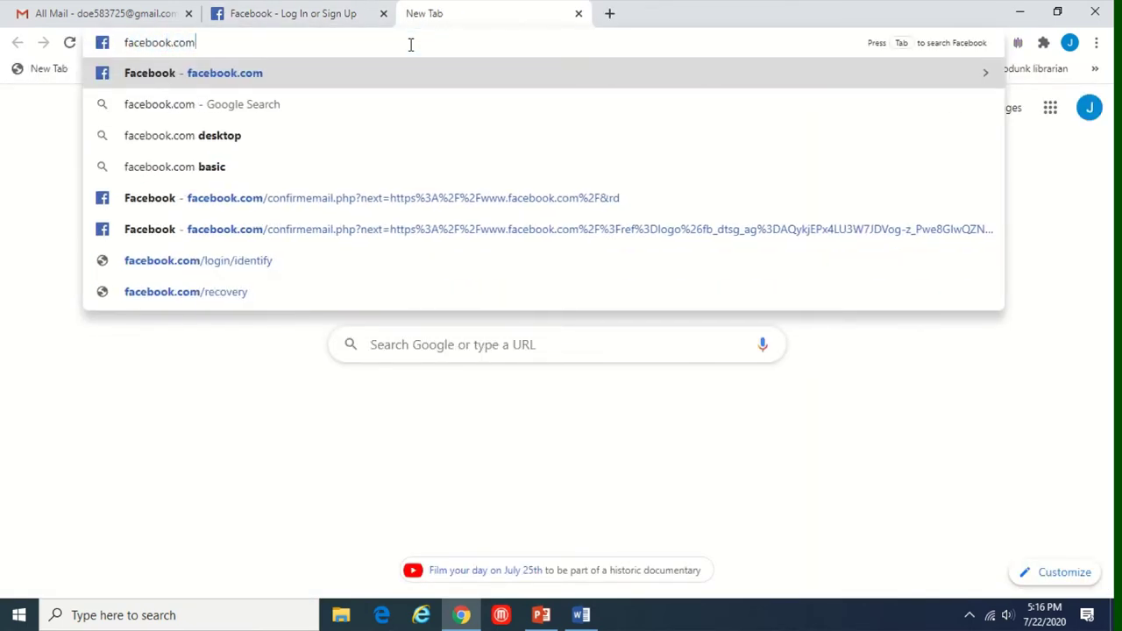
key("Return")
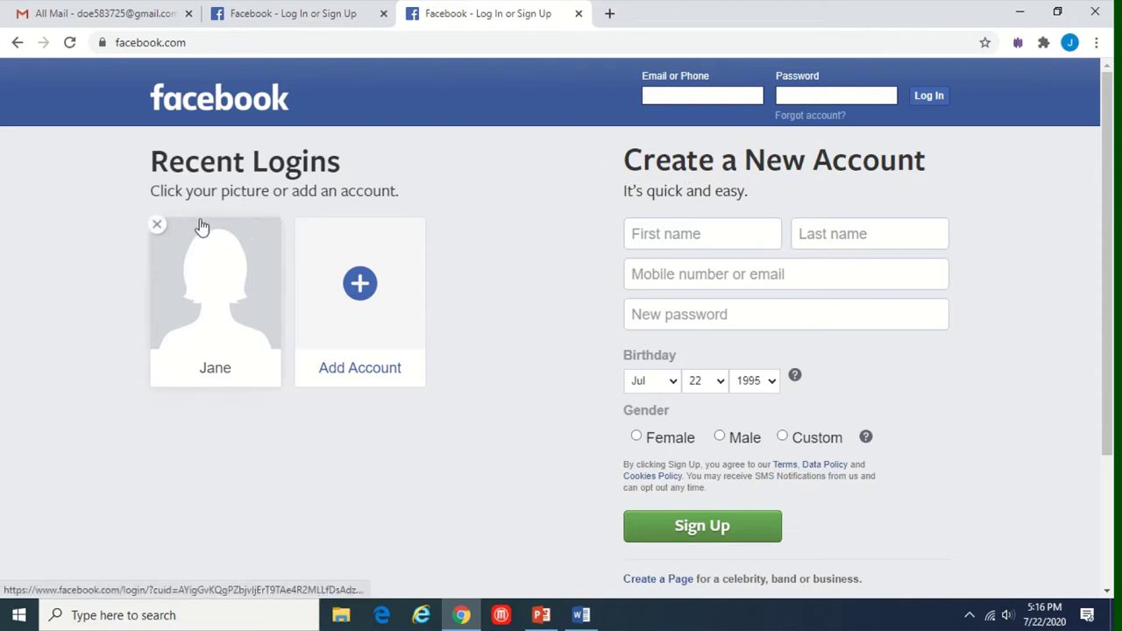
left_click(161, 225)
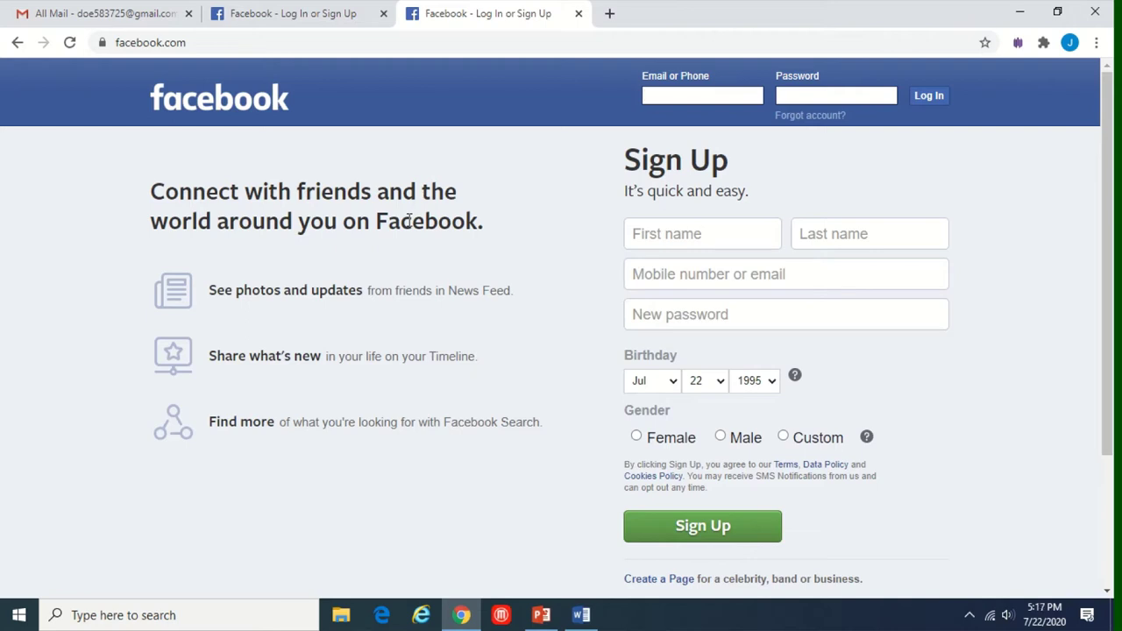
- Enter the first and last name, the e-mail address twice, and a new password
left_click(680, 234)
type("Jane")
key("Tab")
type("Doey")
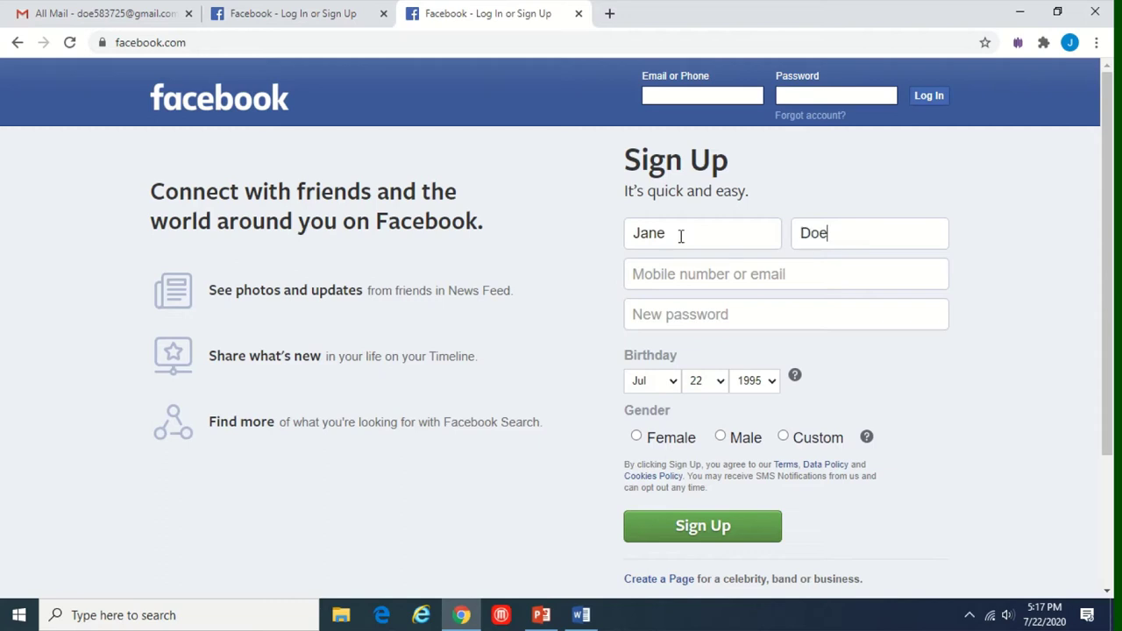
key("Tab")
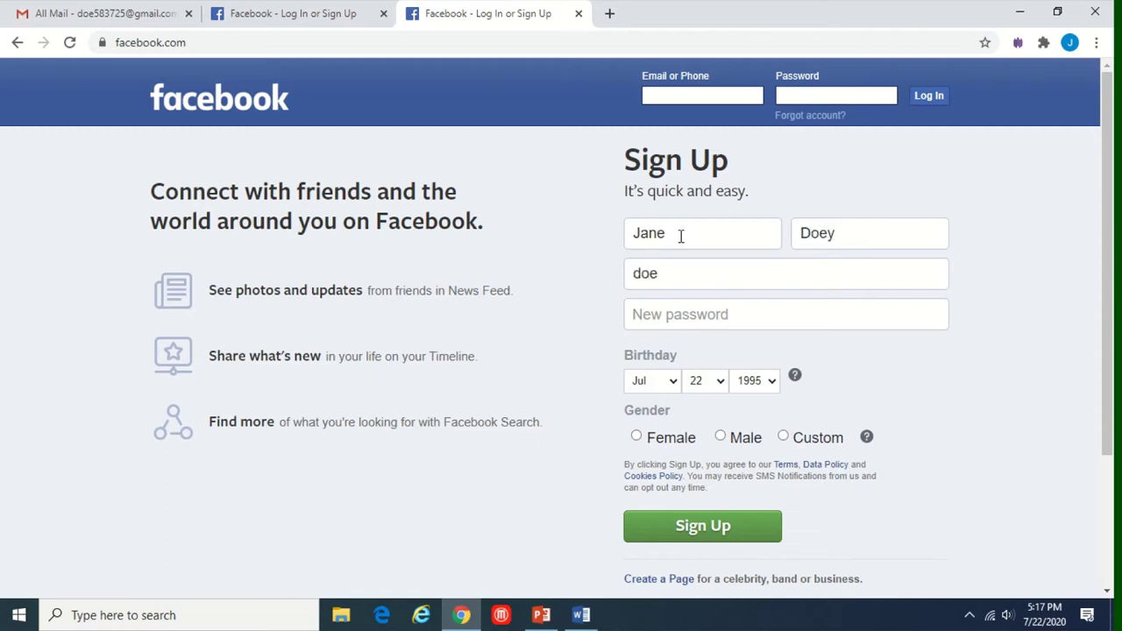
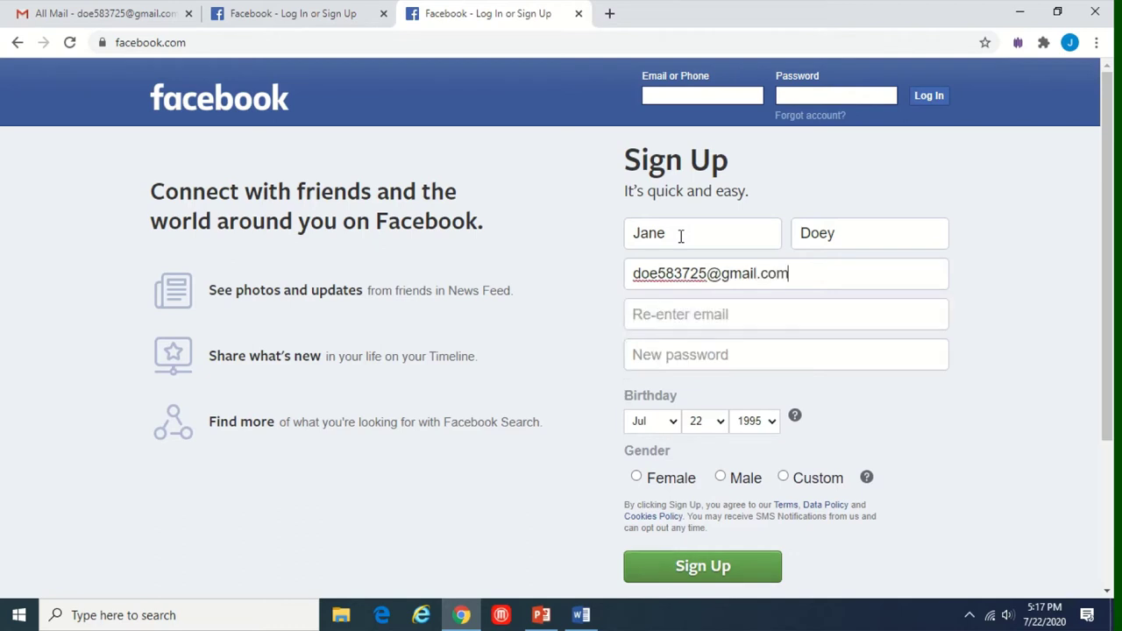
key("Tab")
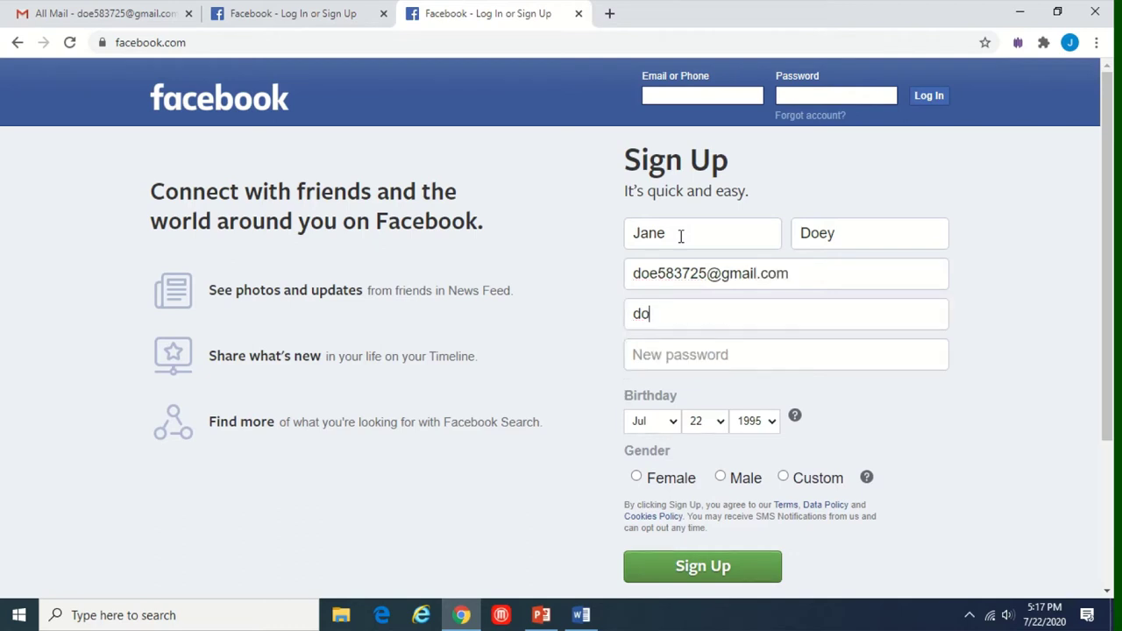
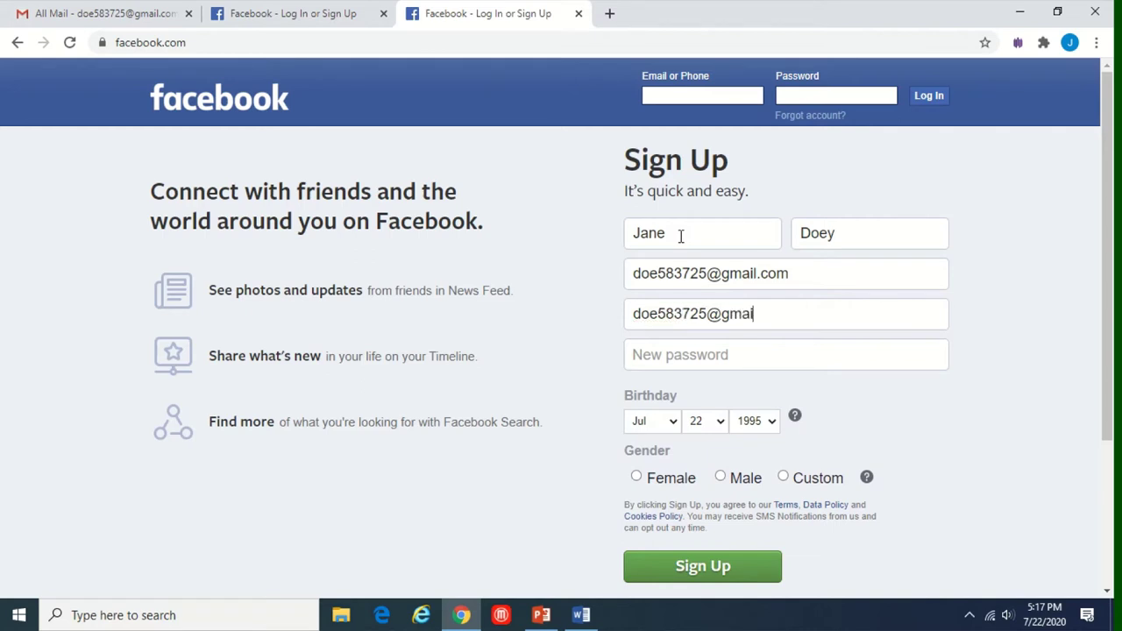
key("Tab")
type("•••")
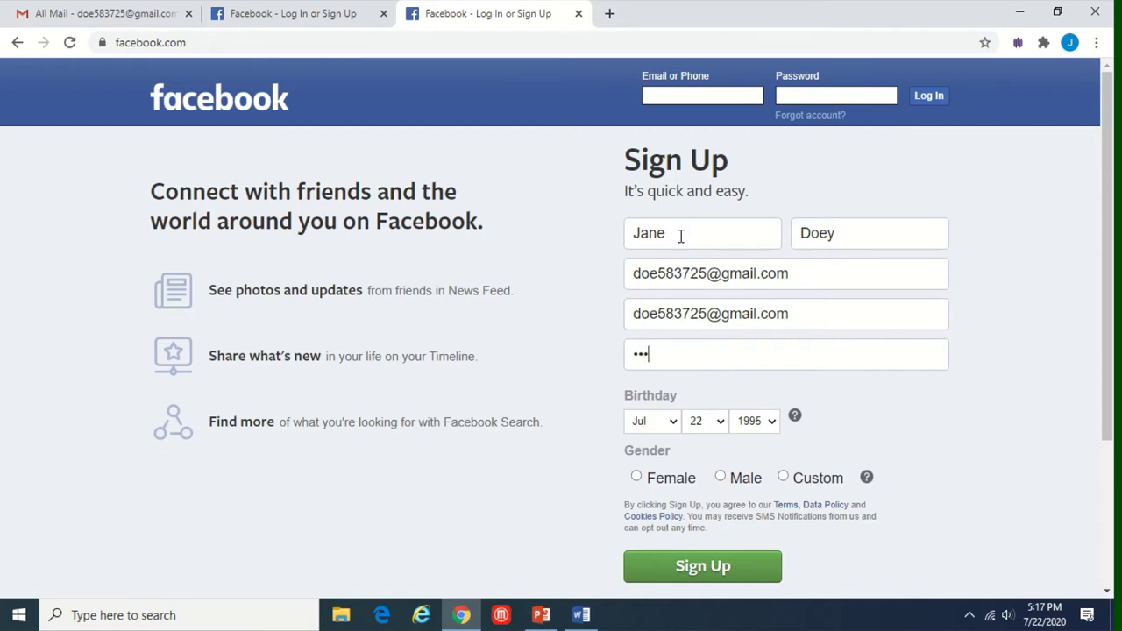
type("•••••••••")
- Set the birth year to 1993 and gender to Female, then submit the sign-up
left_click(772, 422)
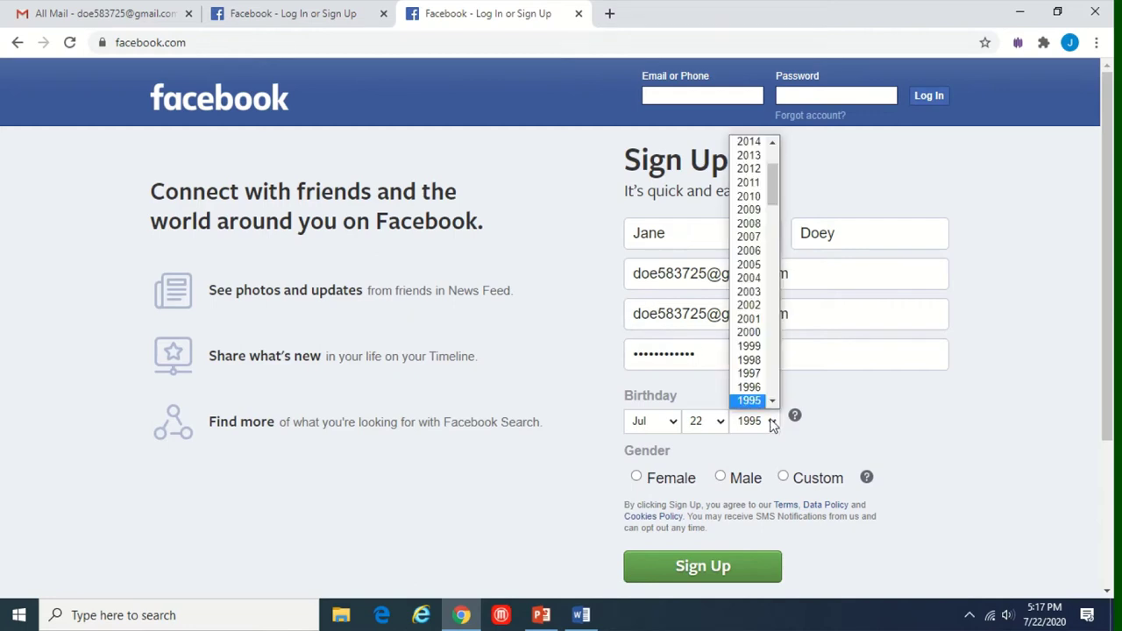
scroll(769, 400, "down", 1)
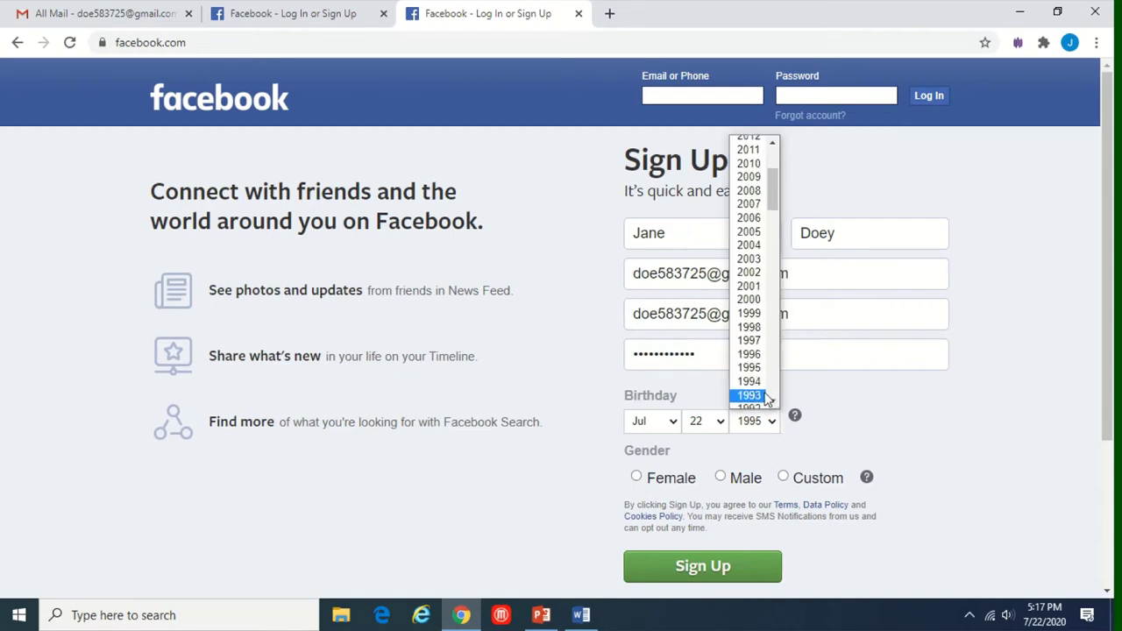
left_click(749, 396)
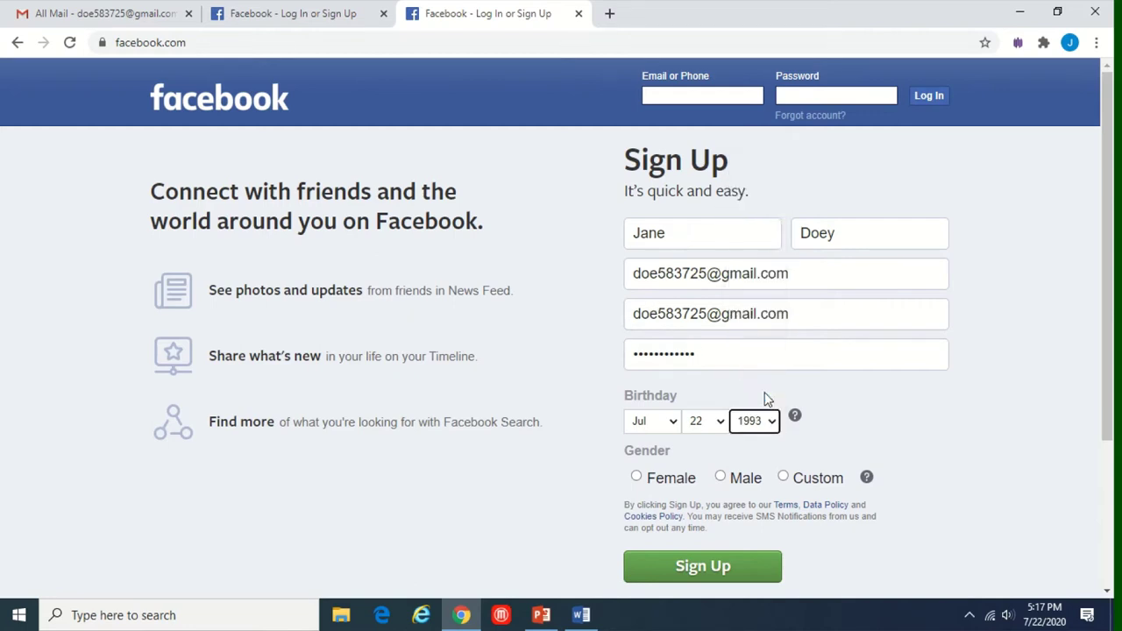
left_click(637, 478)
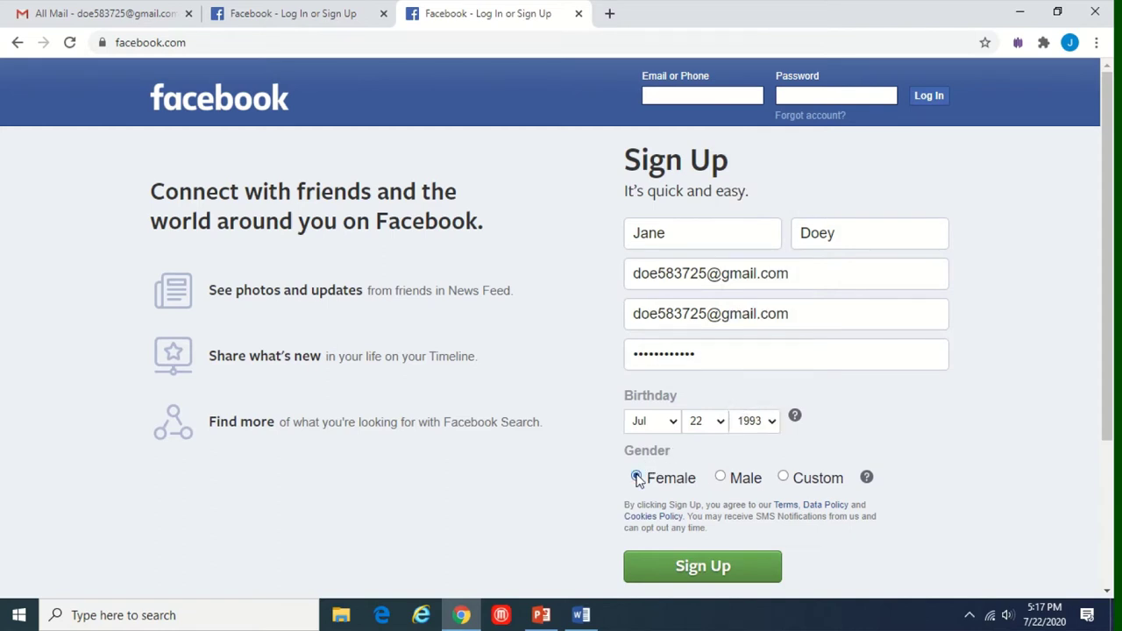
left_click(722, 567)
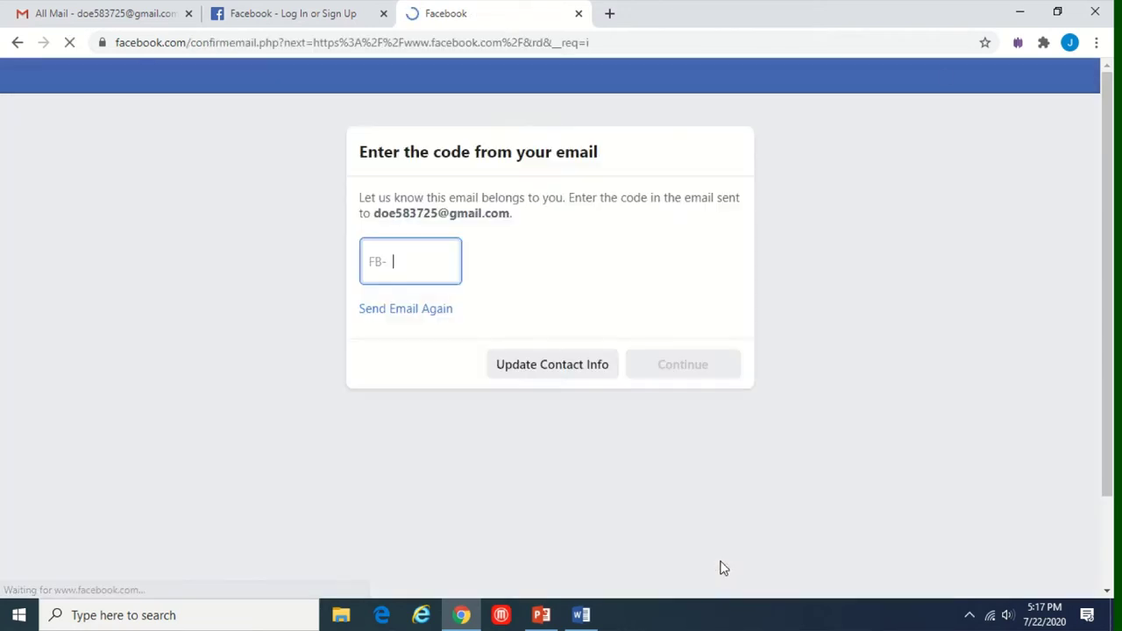
- Close the extra Facebook tab, read the confirmation code in Gmail, and return to Facebook
left_click(383, 13)
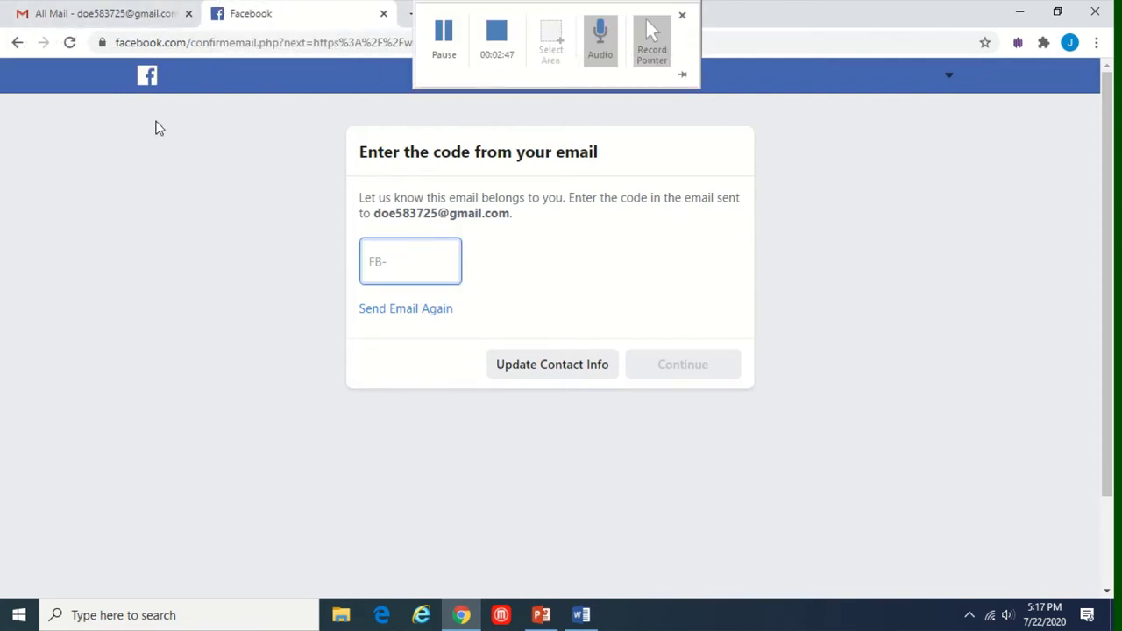
left_click(119, 15)
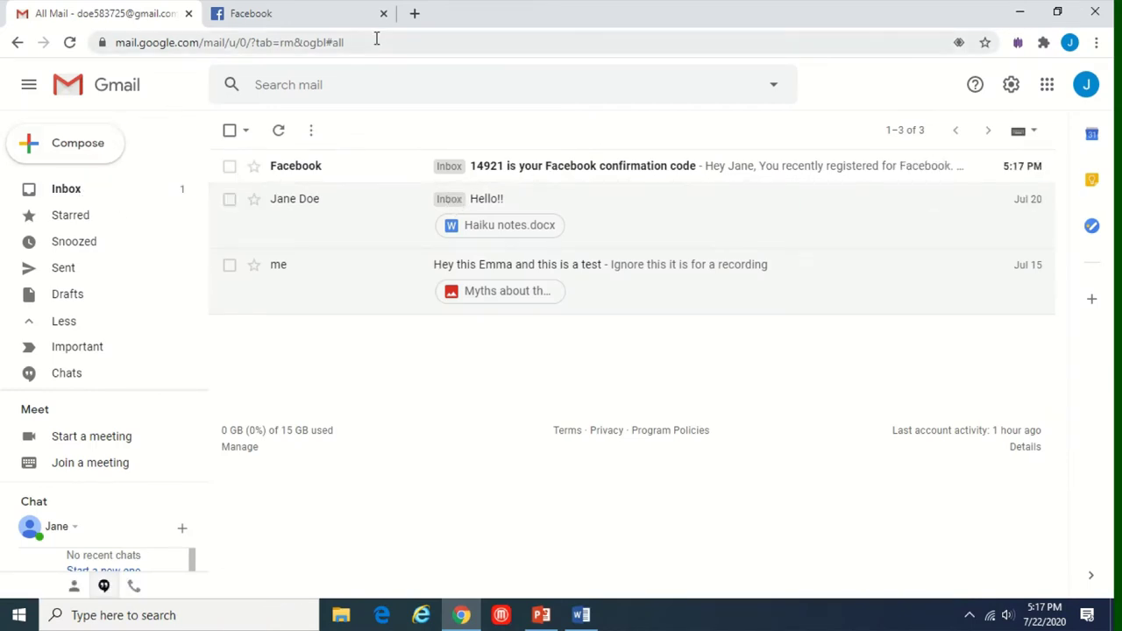
left_click(269, 19)
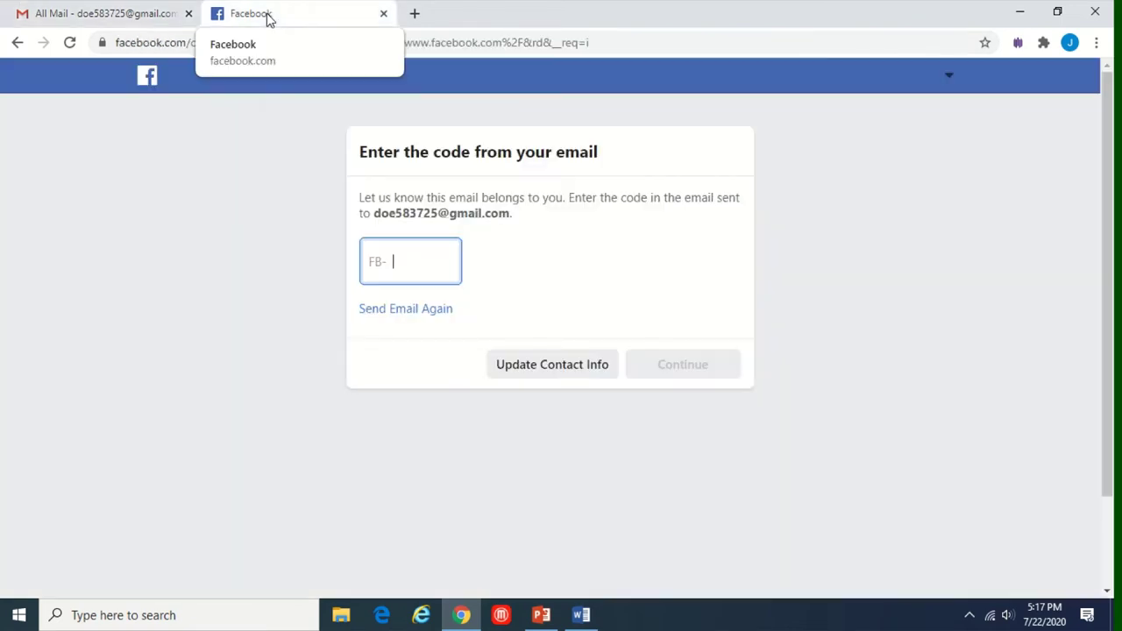
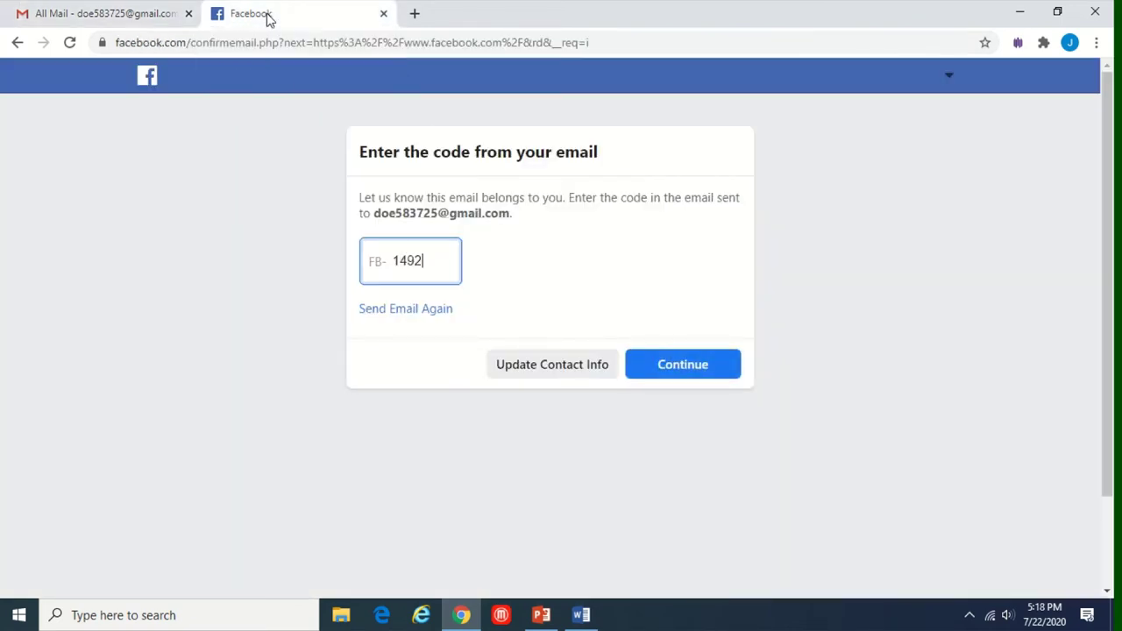
- Enter the e-mailed confirmation code, continue, and acknowledge the Account Confirmed dialog
left_click(651, 380)
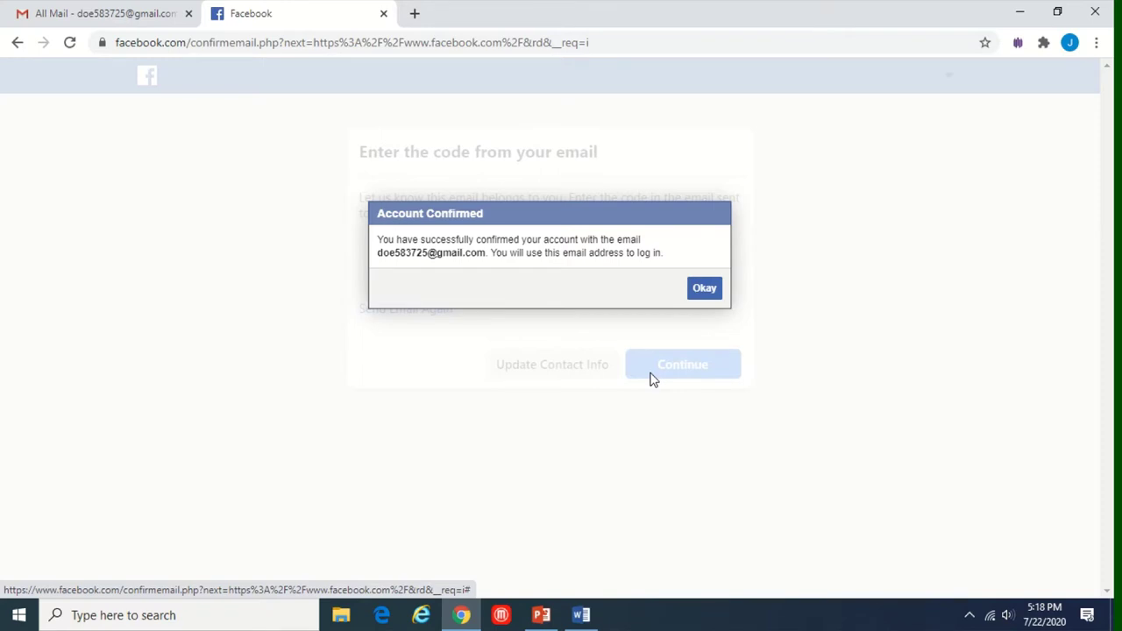
left_click(698, 293)
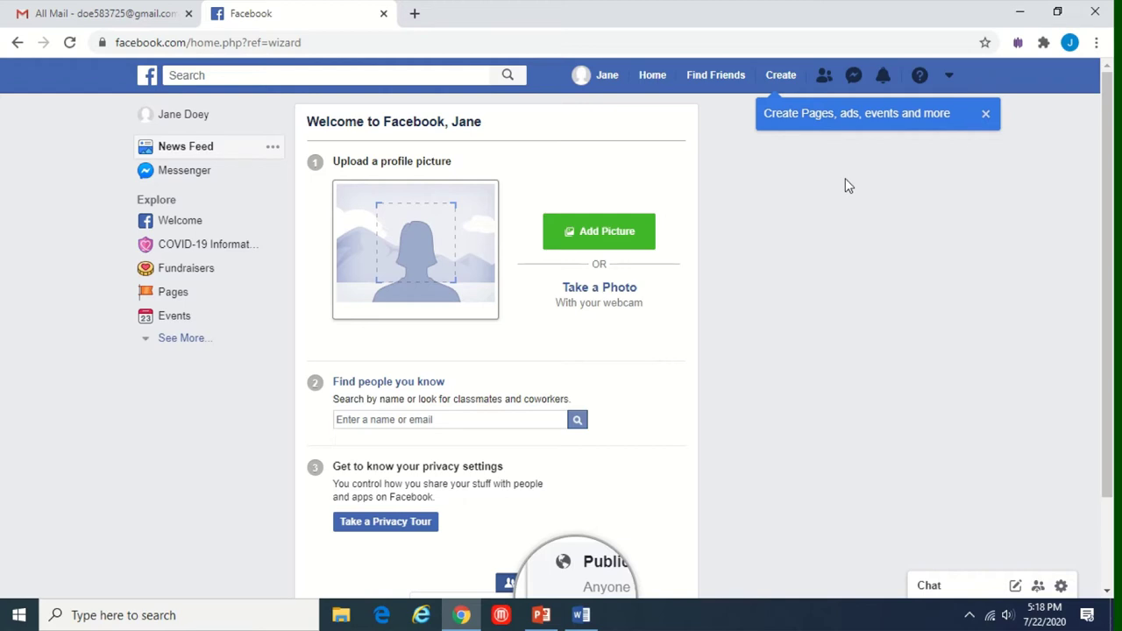
- Dismiss the pages tip, expand the sidebar shortcuts with See More, and return to News Feed
left_click(985, 115)
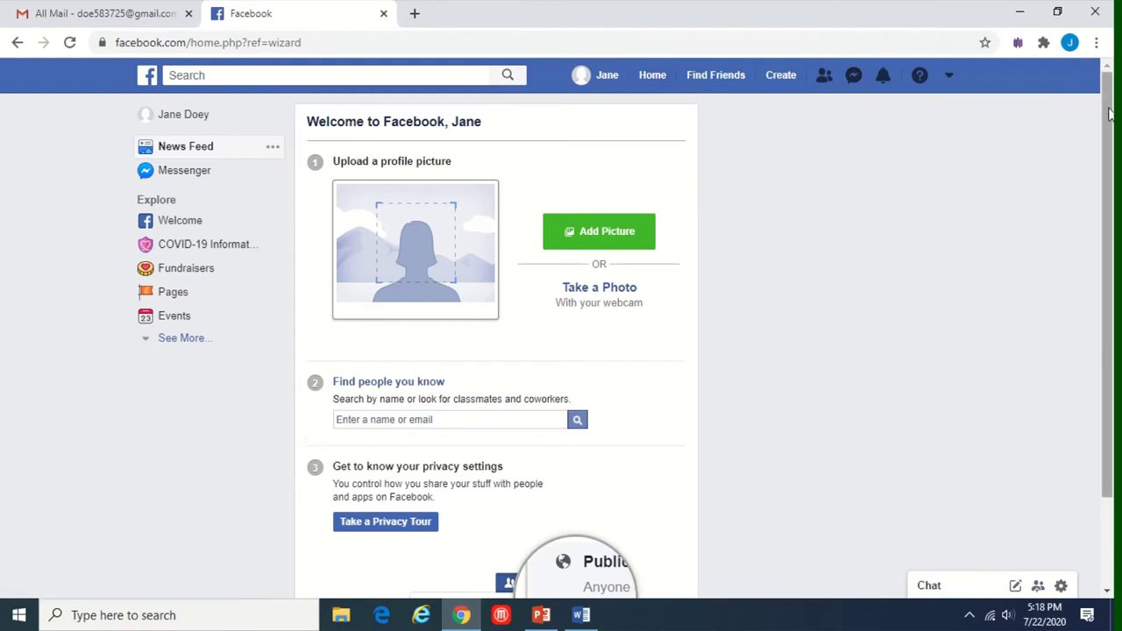
mouse_move(1109, 106)
left_mouse_down()
mouse_move(1109, 195)
mouse_move(1110, 107)
left_mouse_up()
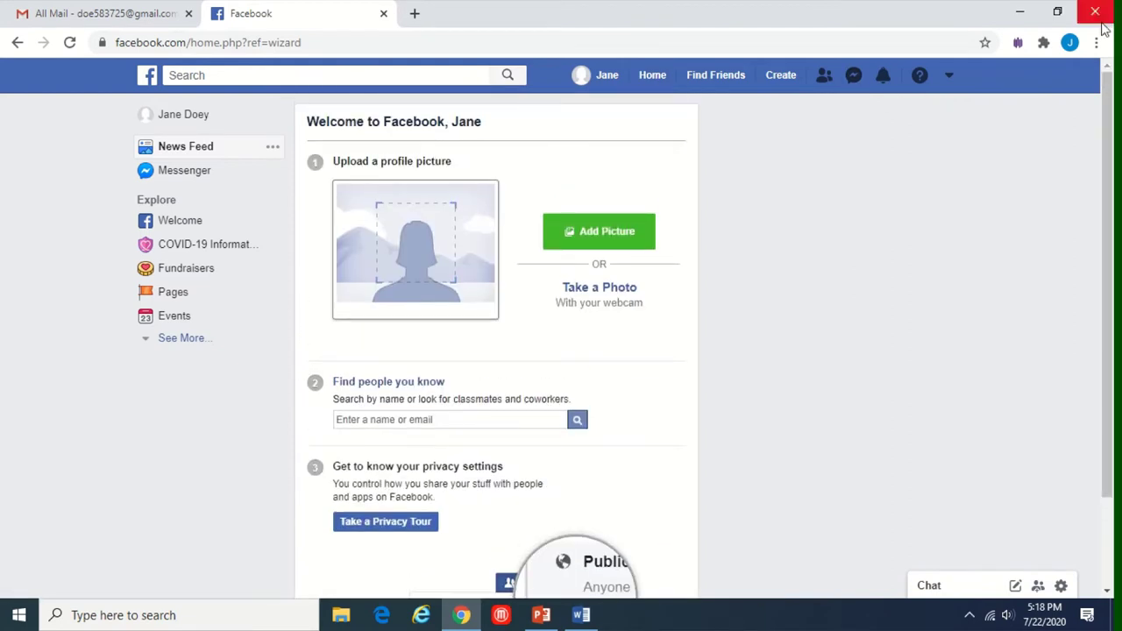
left_click(145, 348)
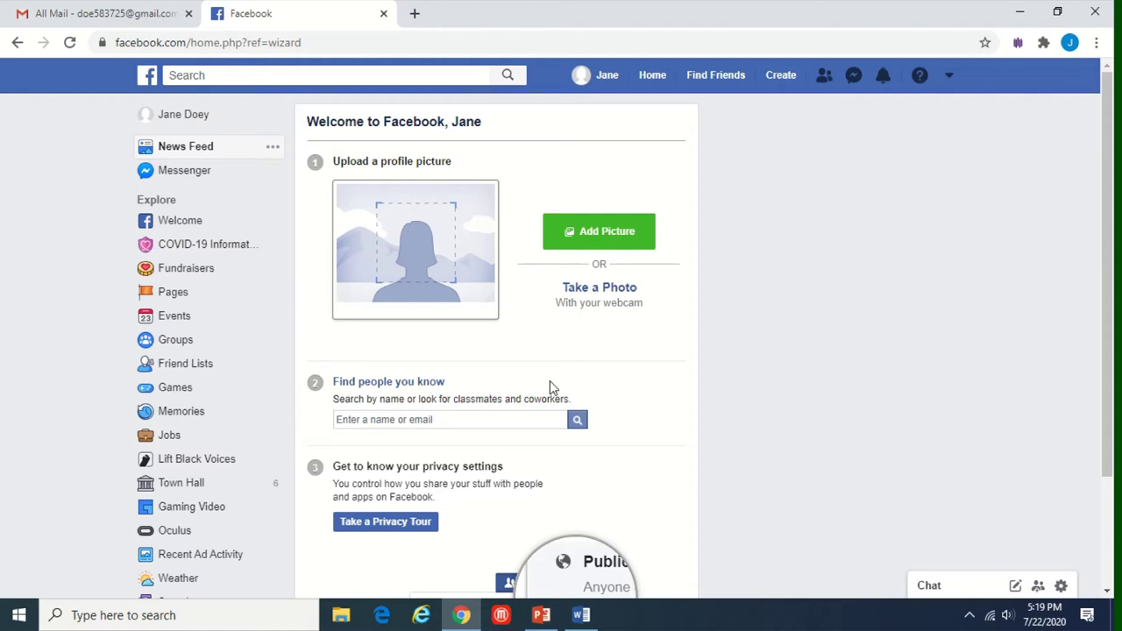
left_click(200, 155)
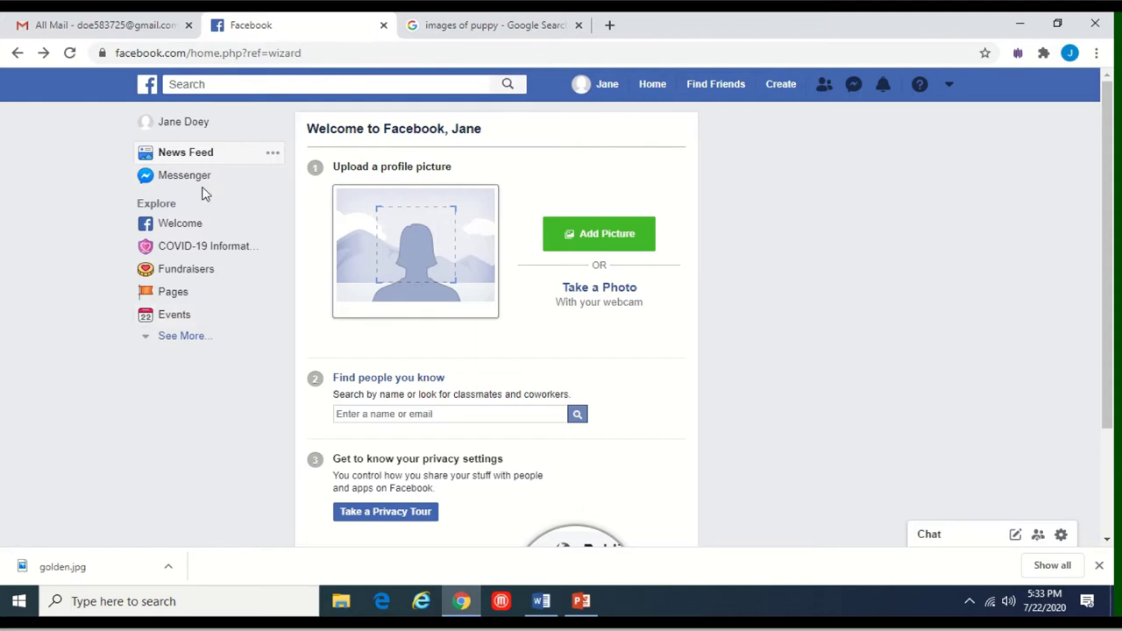
- Open the own profile, view its Friends tab, then browse the empty Photos tab
left_click(619, 84)
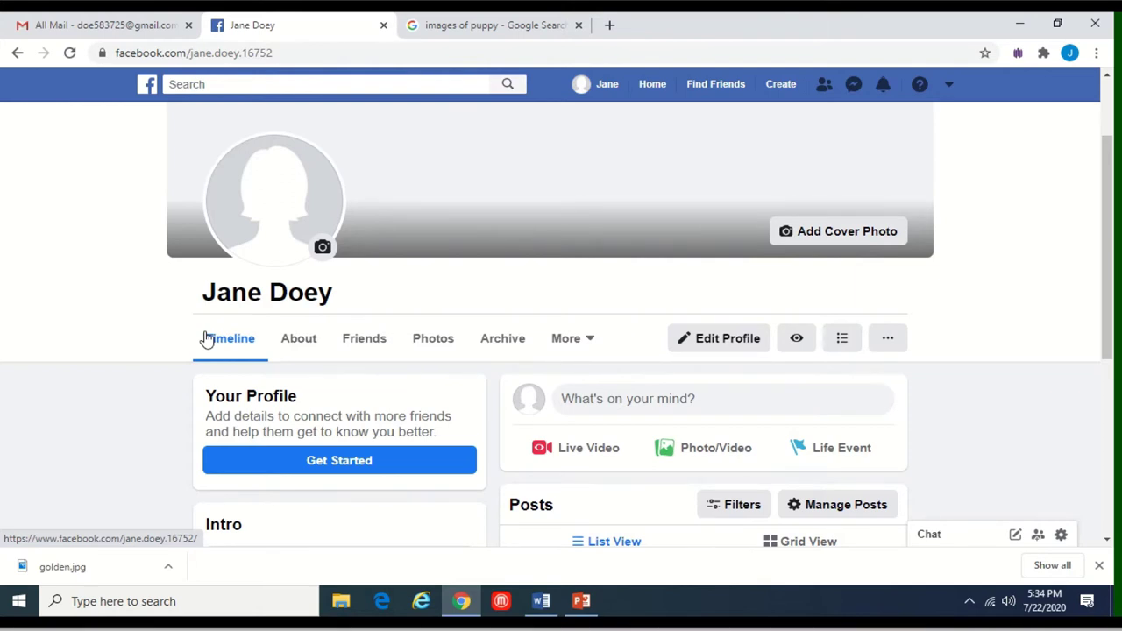
left_click(351, 358)
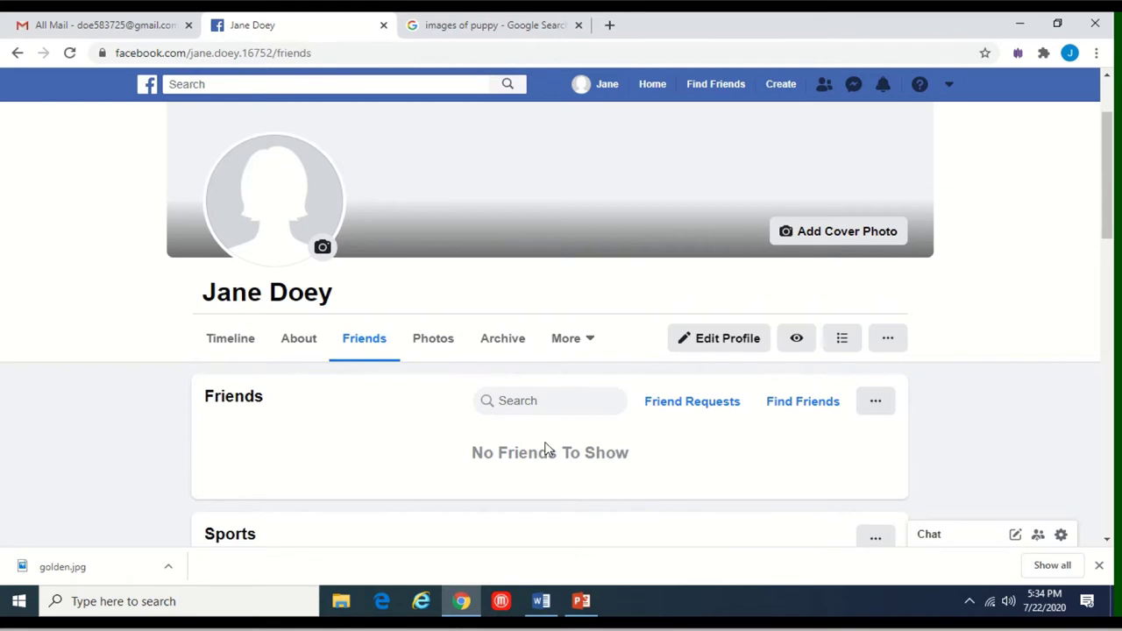
left_click(455, 358)
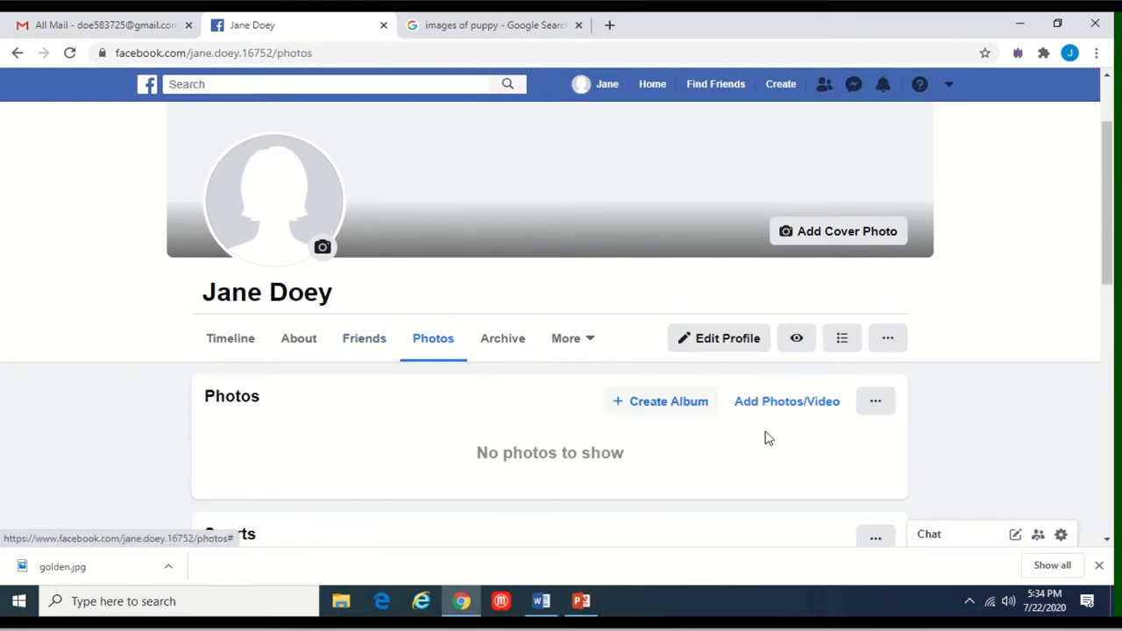
scroll(1112, 239, "down", 3)
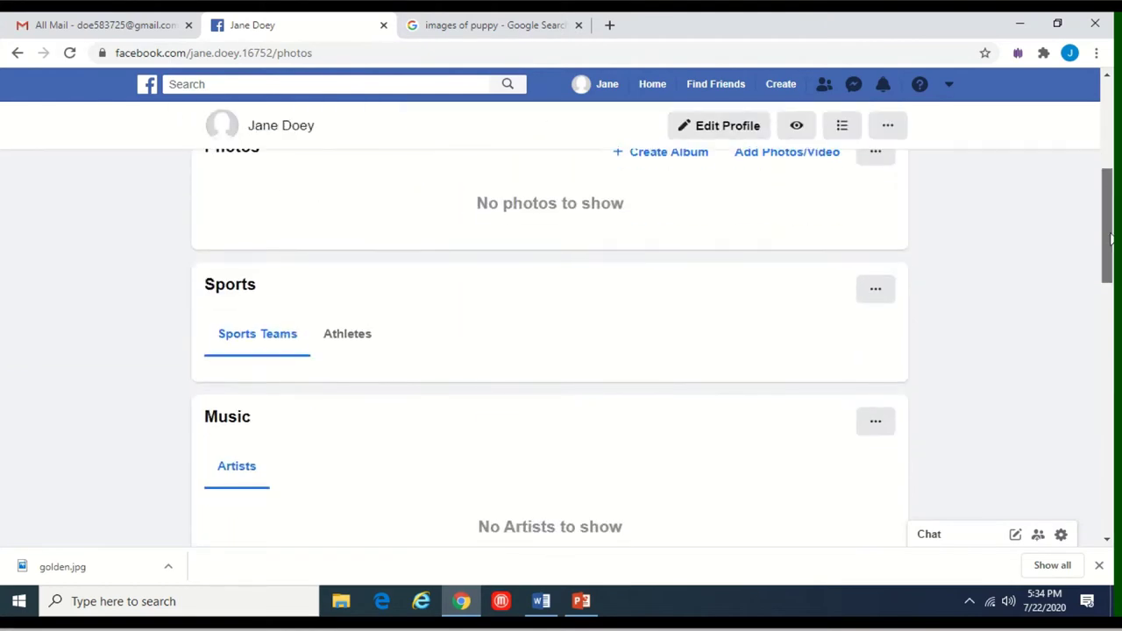
left_click_drag(1112, 239, 1108, 140)
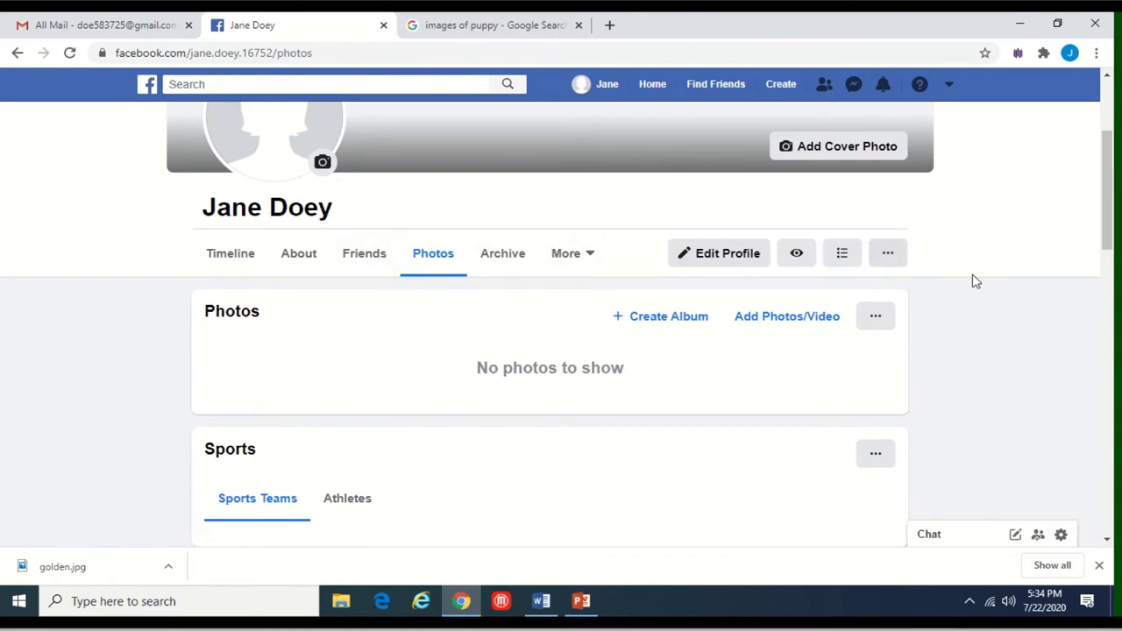
left_click_drag(1111, 250, 1109, 110)
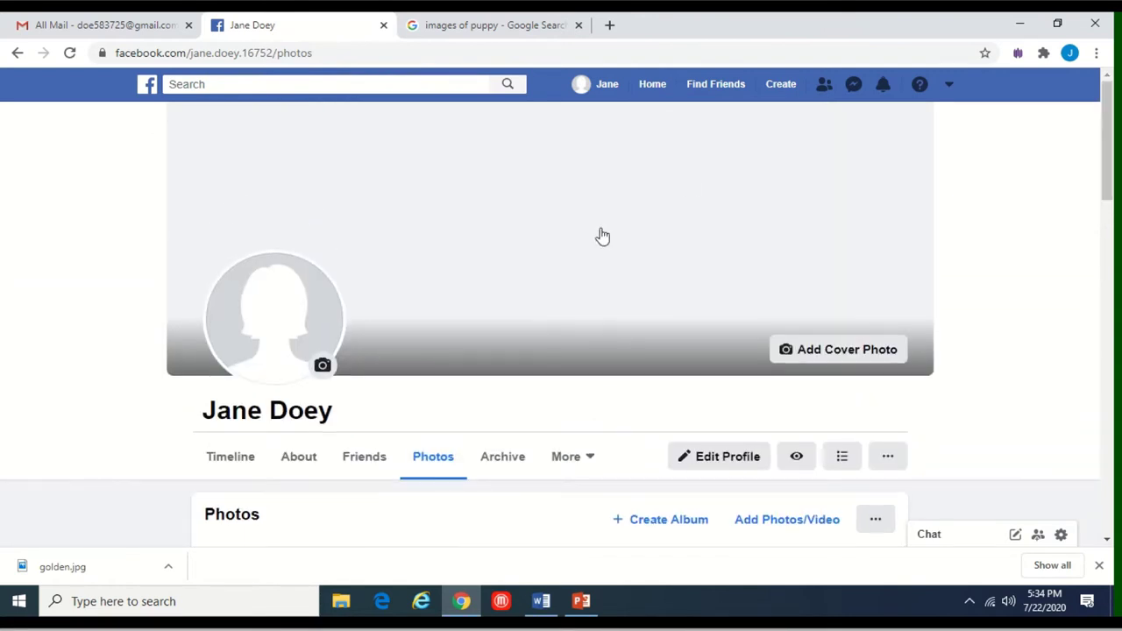
- Upload golden.jpg as the new profile picture and nudge it left within the crop circle
left_click(312, 377)
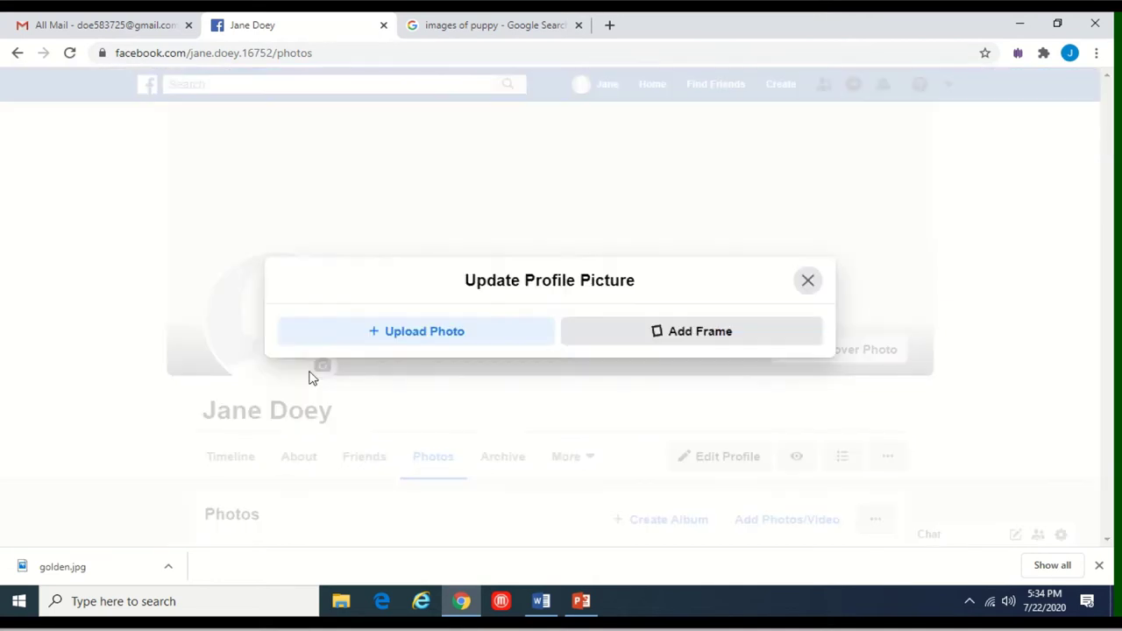
left_click(427, 338)
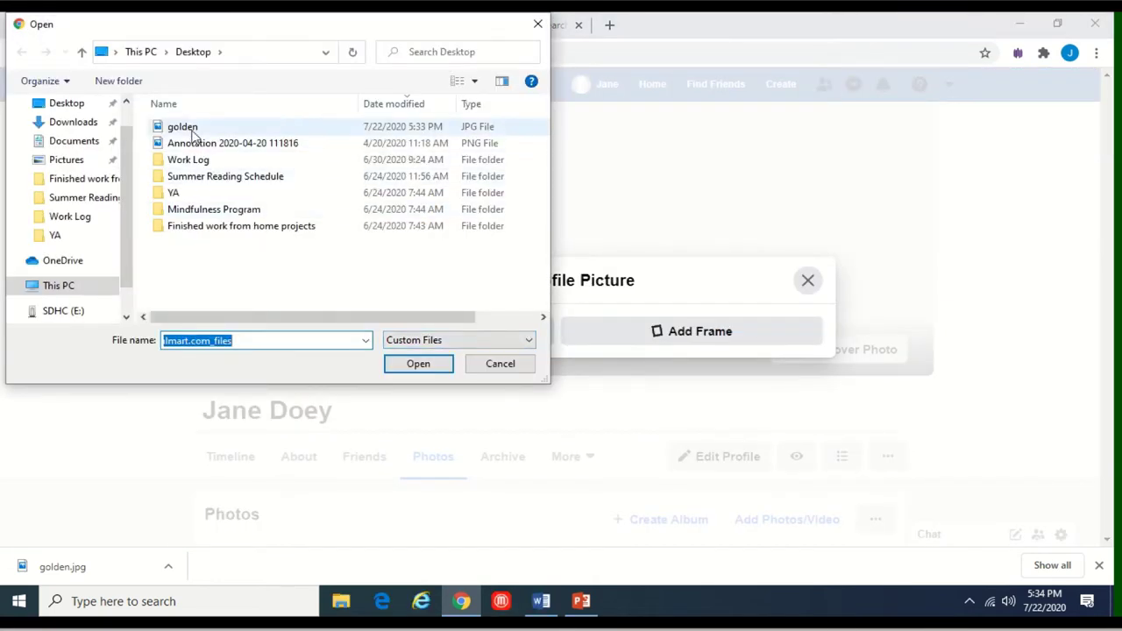
double_click(184, 128)
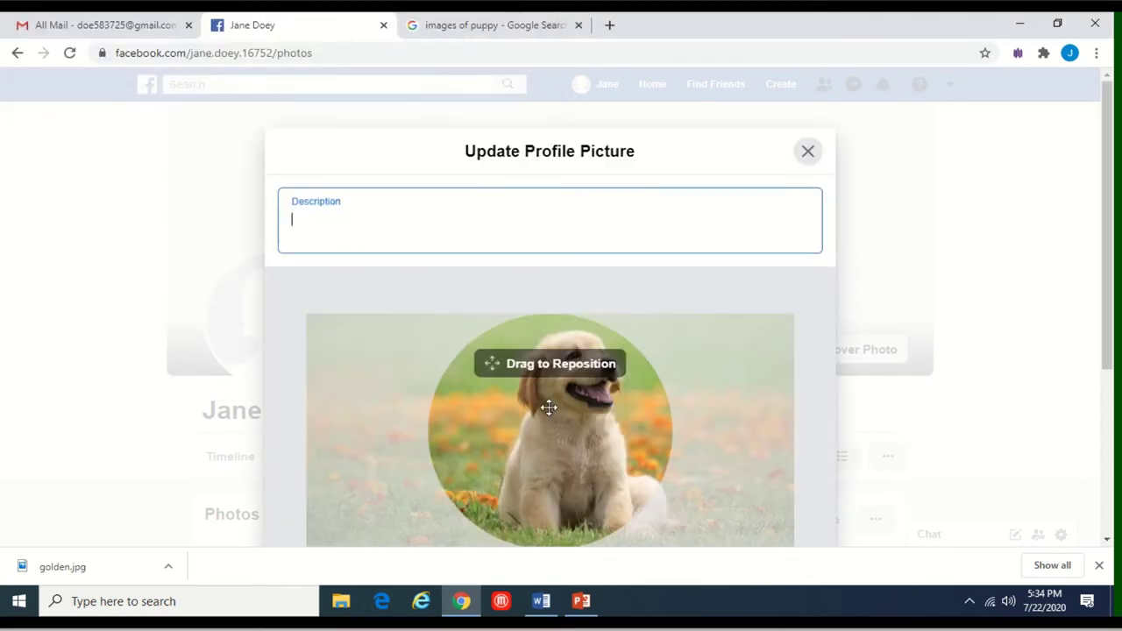
left_click_drag(554, 409, 527, 400)
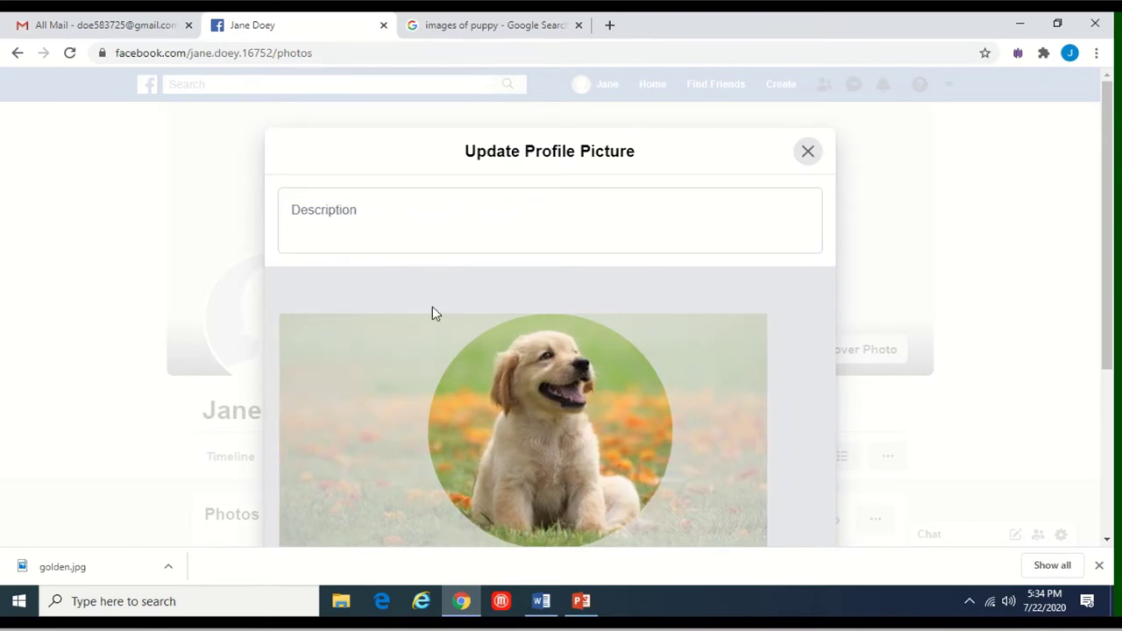
- Add the description "Hey look it's a golden" to the profile picture
left_click(454, 239)
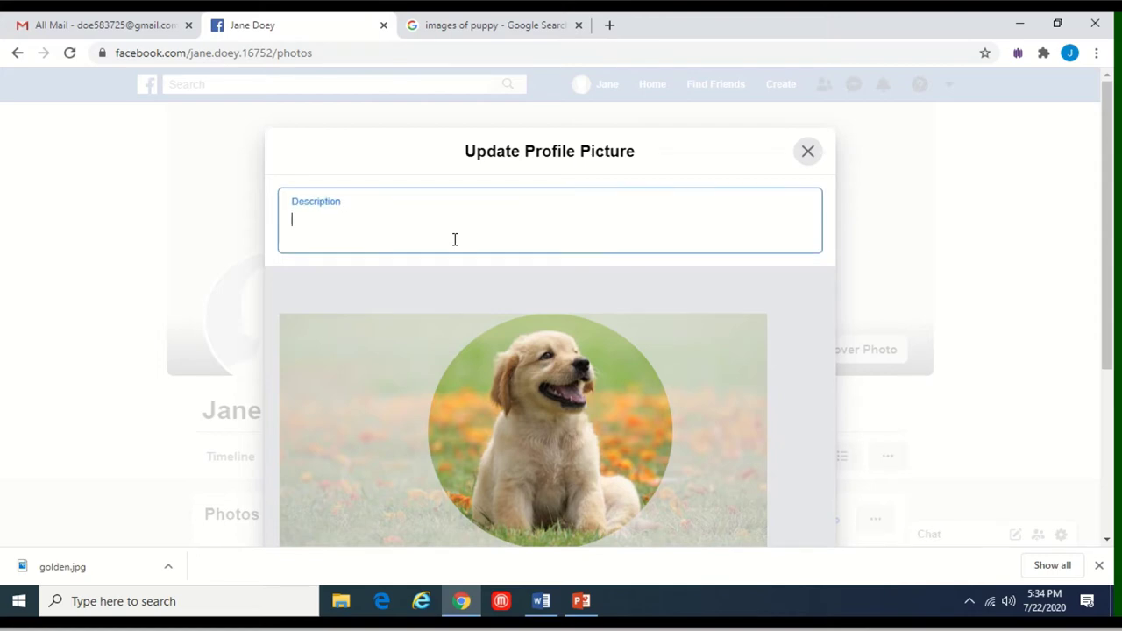
type("Hey lo")
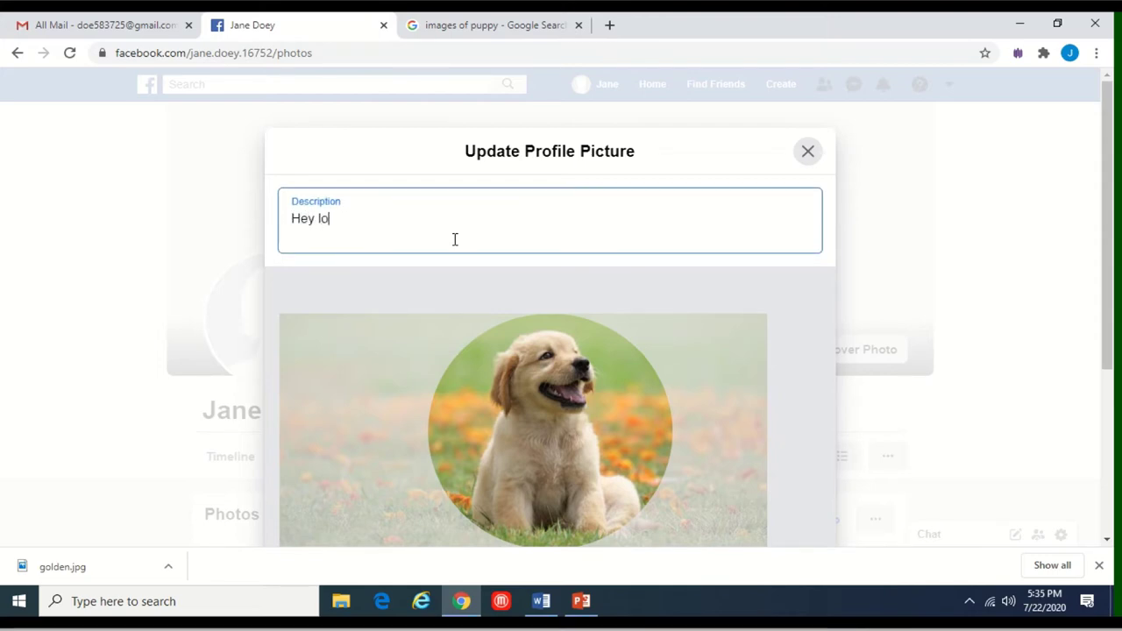
type("ok it")
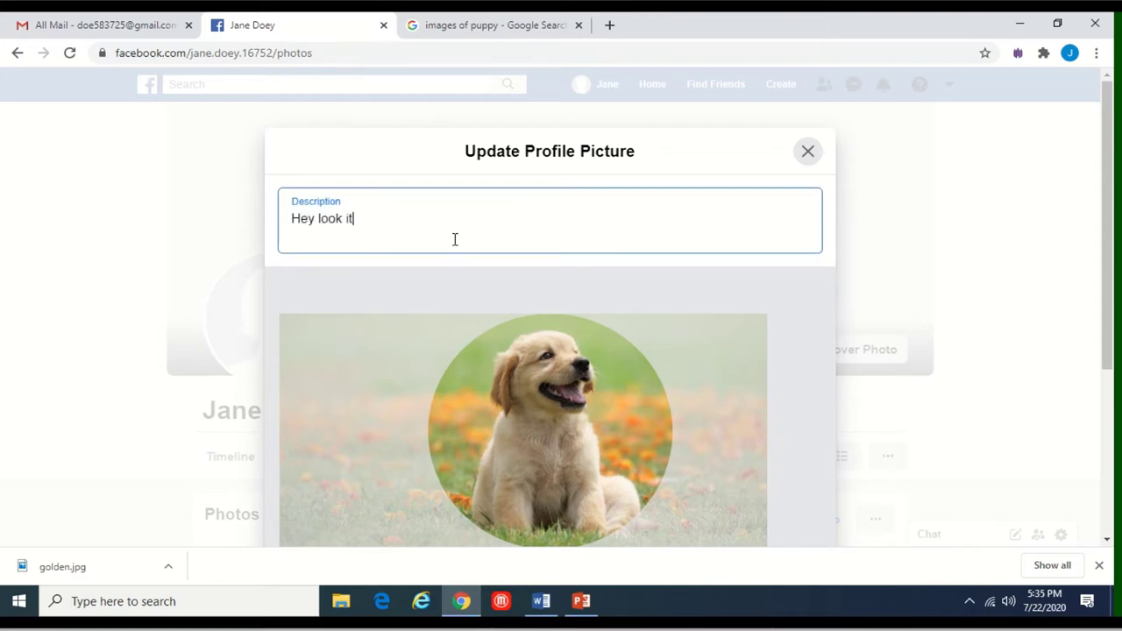
type("'s a golden")
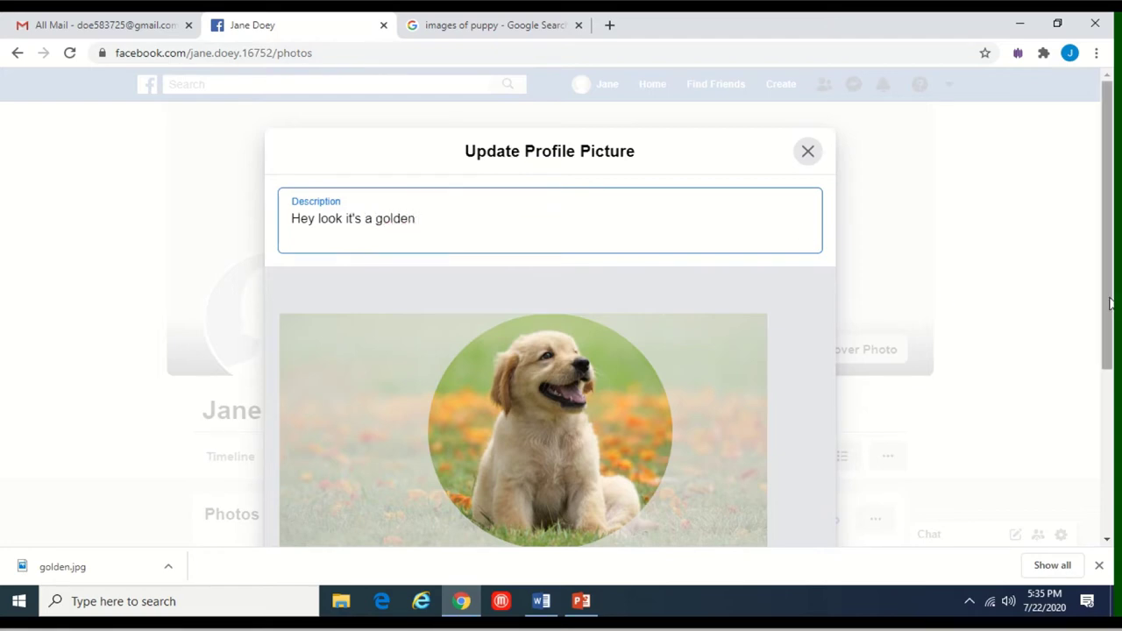
scroll(1110, 412, "down", 2)
scroll(1110, 412, "down", 1)
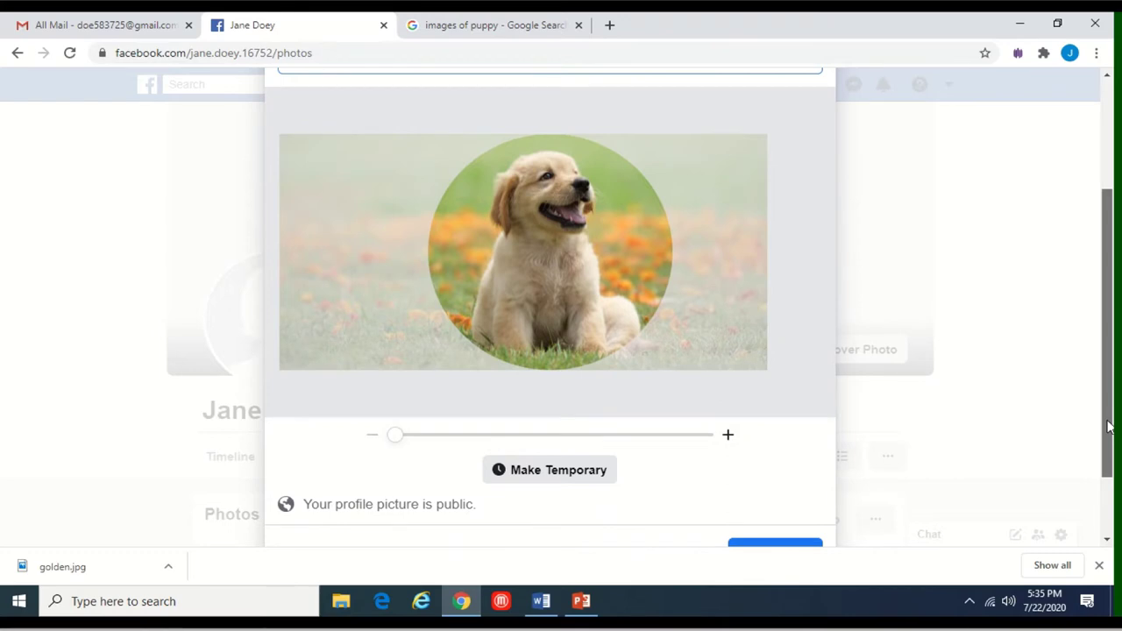
scroll(1108, 427, "up", 1)
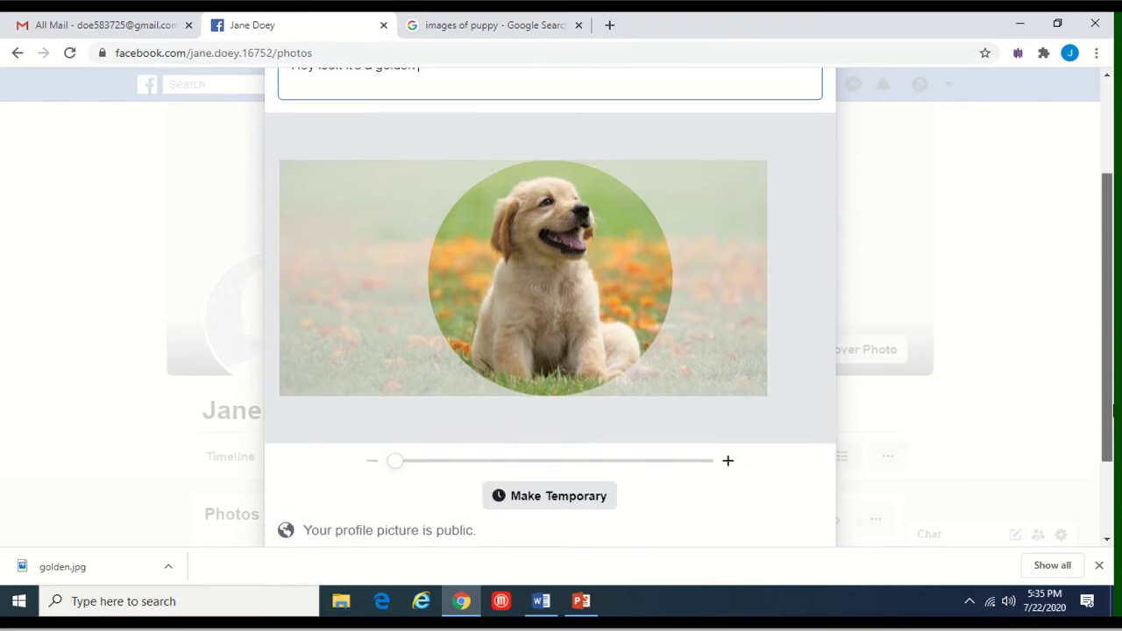
- Turn Make Temporary off so the picture stays permanent, and save it
left_click(593, 497)
scroll(1112, 386, "down", 1)
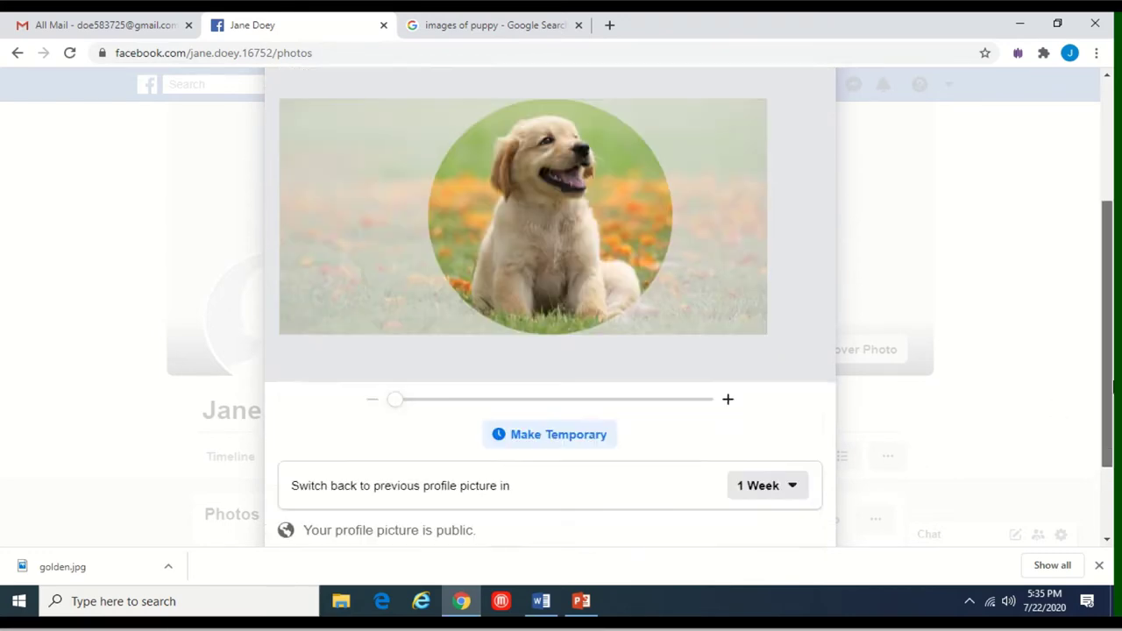
scroll(1112, 386, "down", 1)
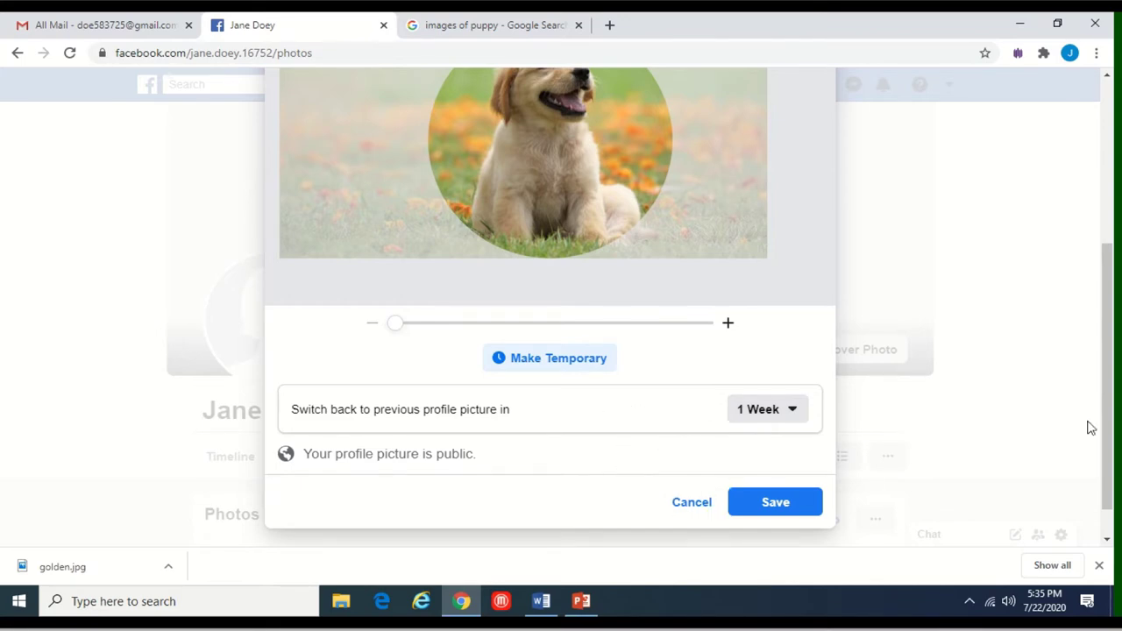
left_click_drag(1110, 426, 1080, 351)
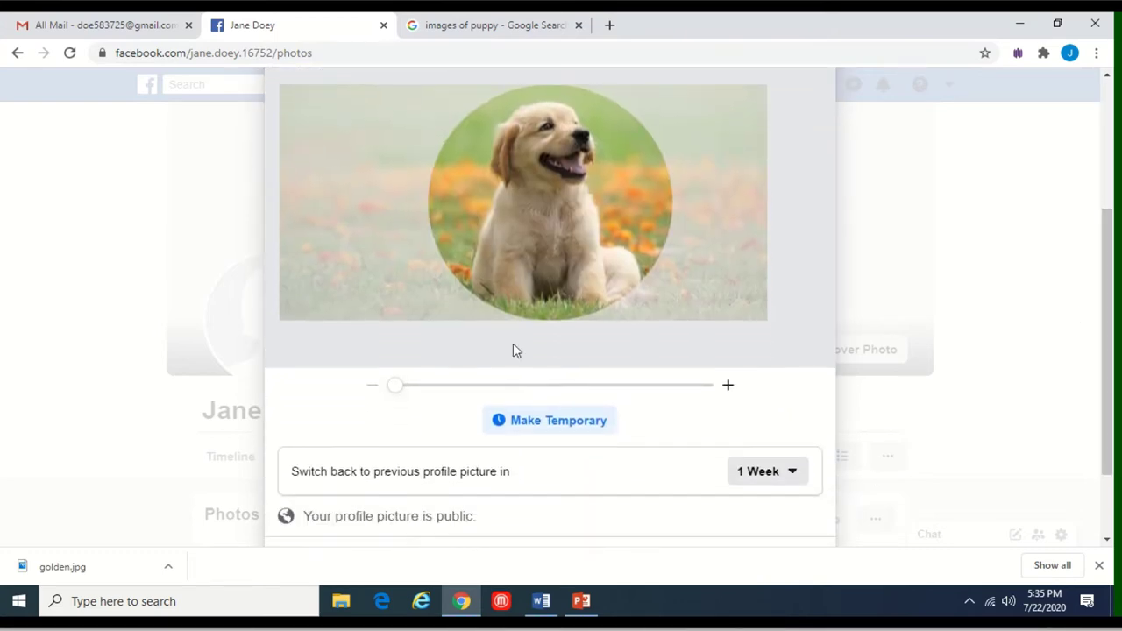
left_click(507, 422)
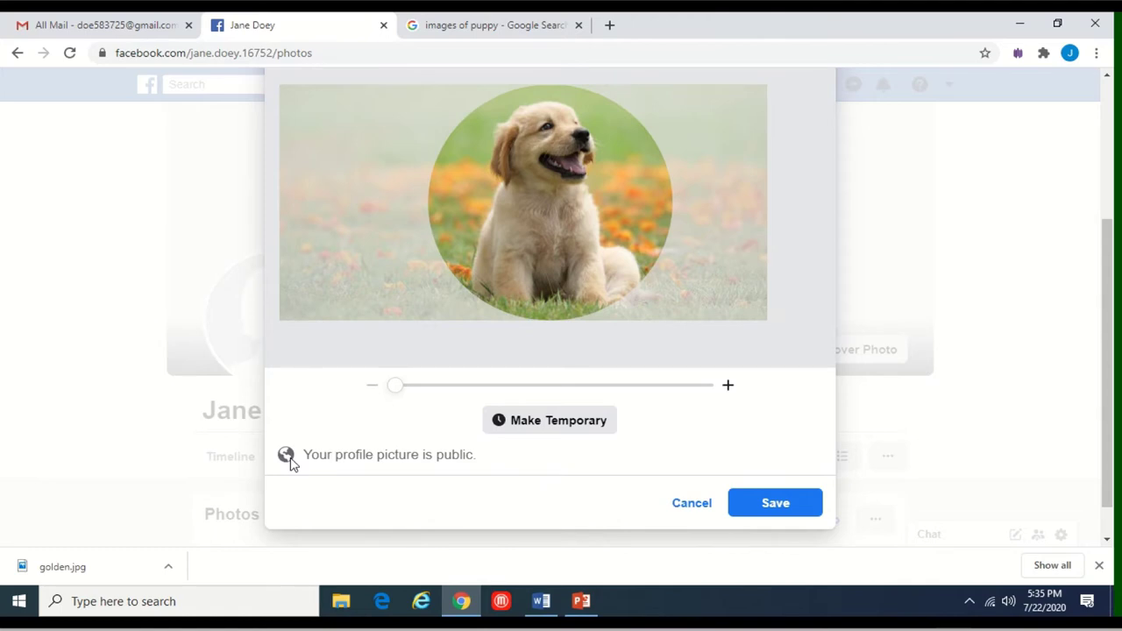
left_click(752, 494)
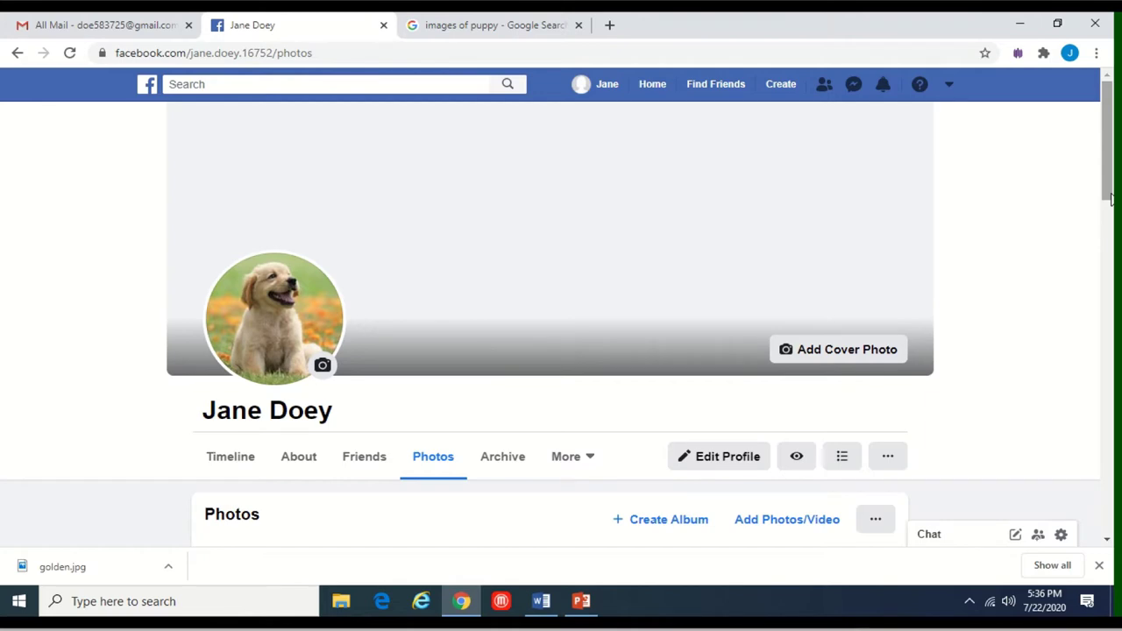
- Scroll the profile page to check the golden puppy profile picture
left_click(1110, 200)
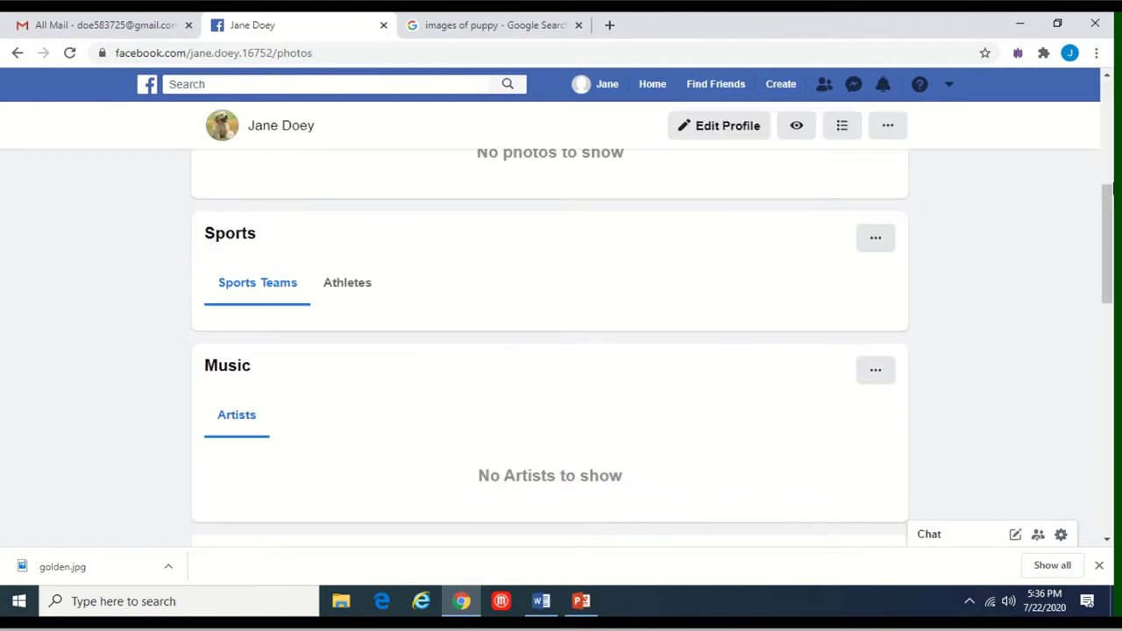
scroll(1110, 200, "up", 5)
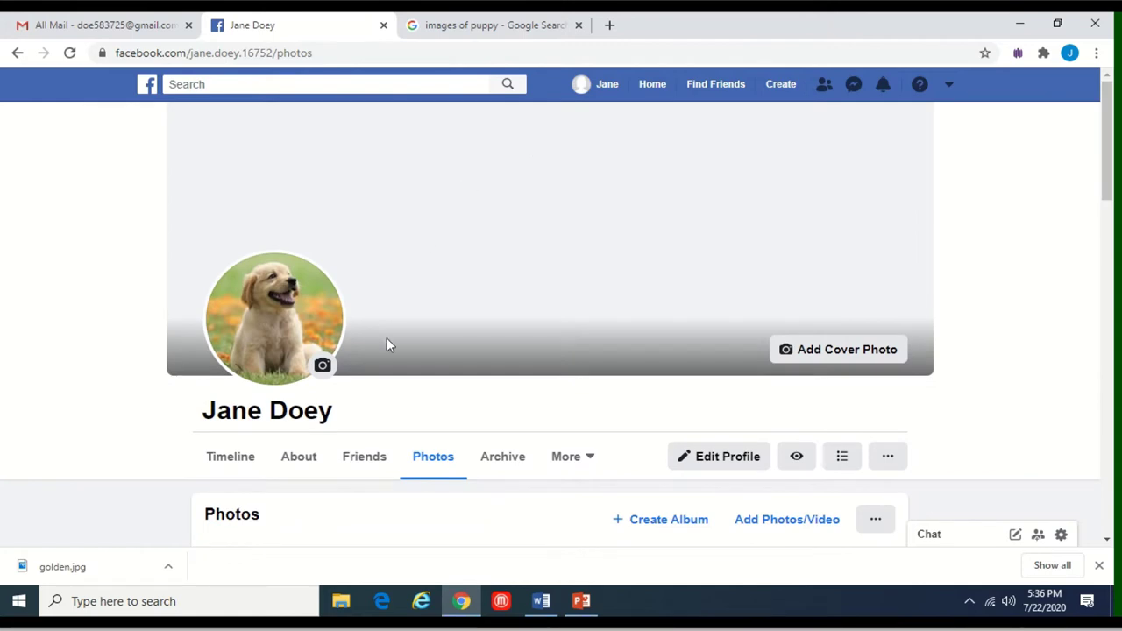
- Add the bio "sdkfjsdjfoiiroerovovmoerifooen", save and share it, then open Customize Your Intro details
left_click(740, 461)
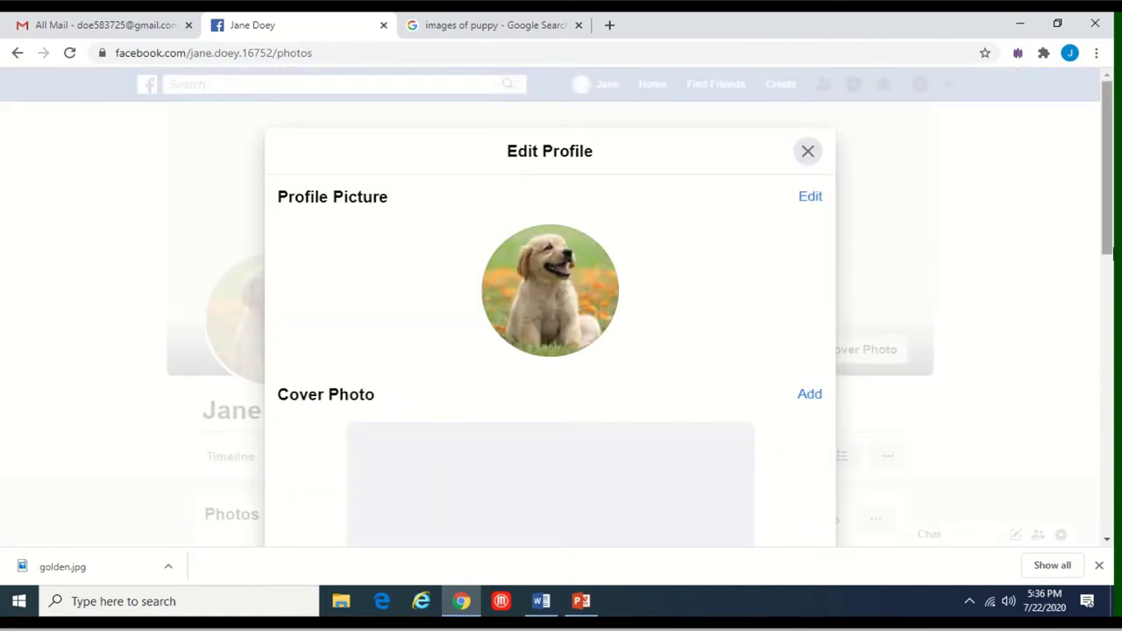
left_click_drag(1110, 254, 1112, 368)
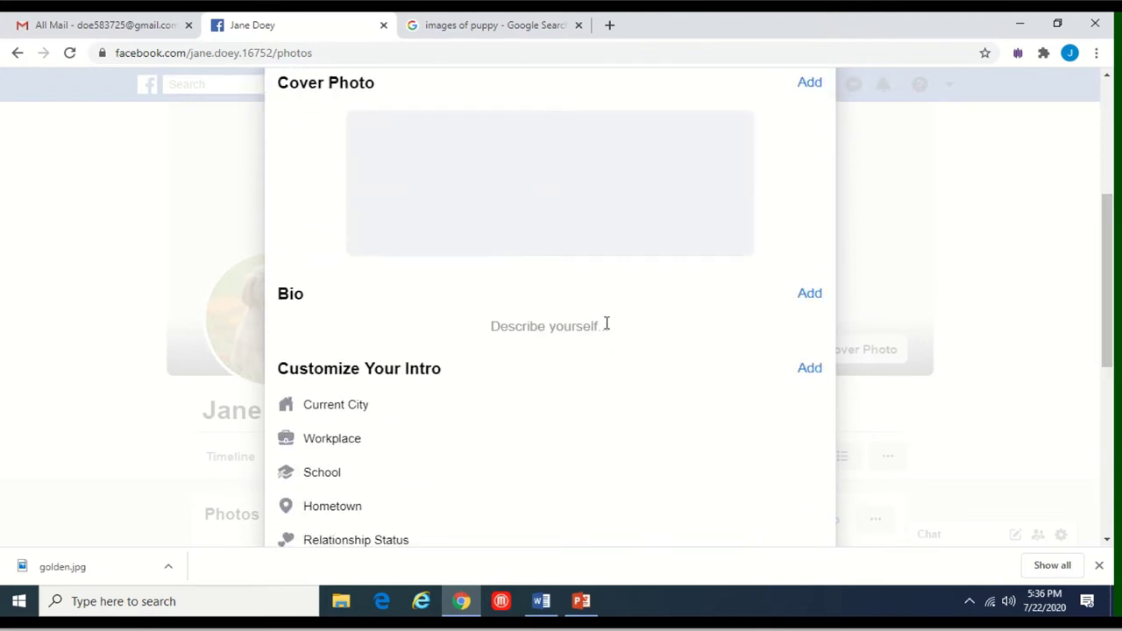
left_click(819, 300)
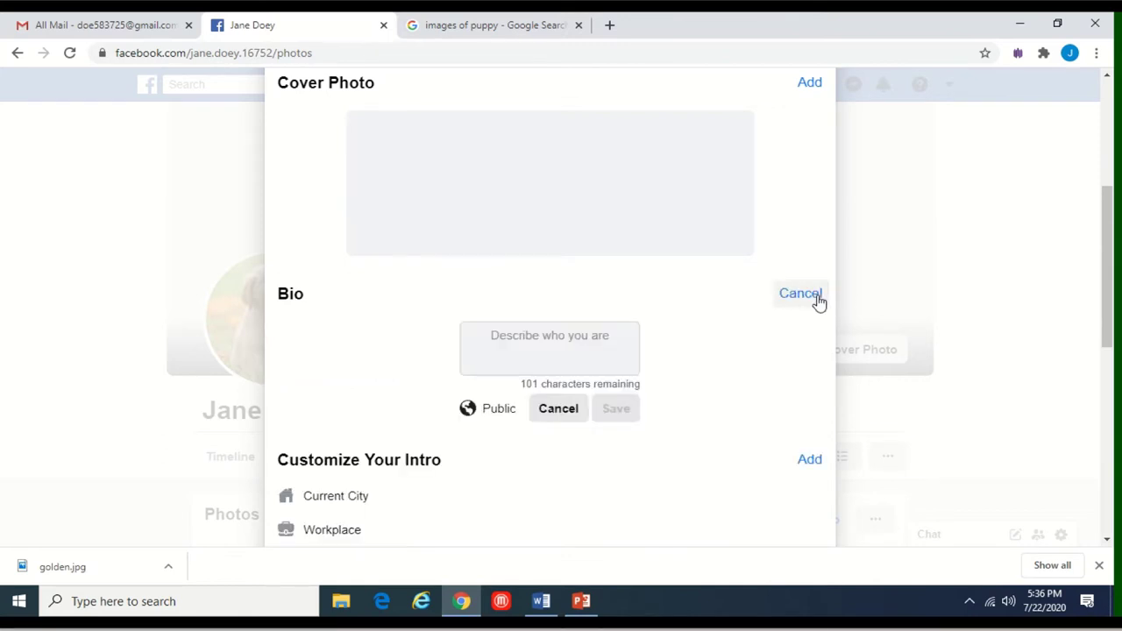
left_click(472, 329)
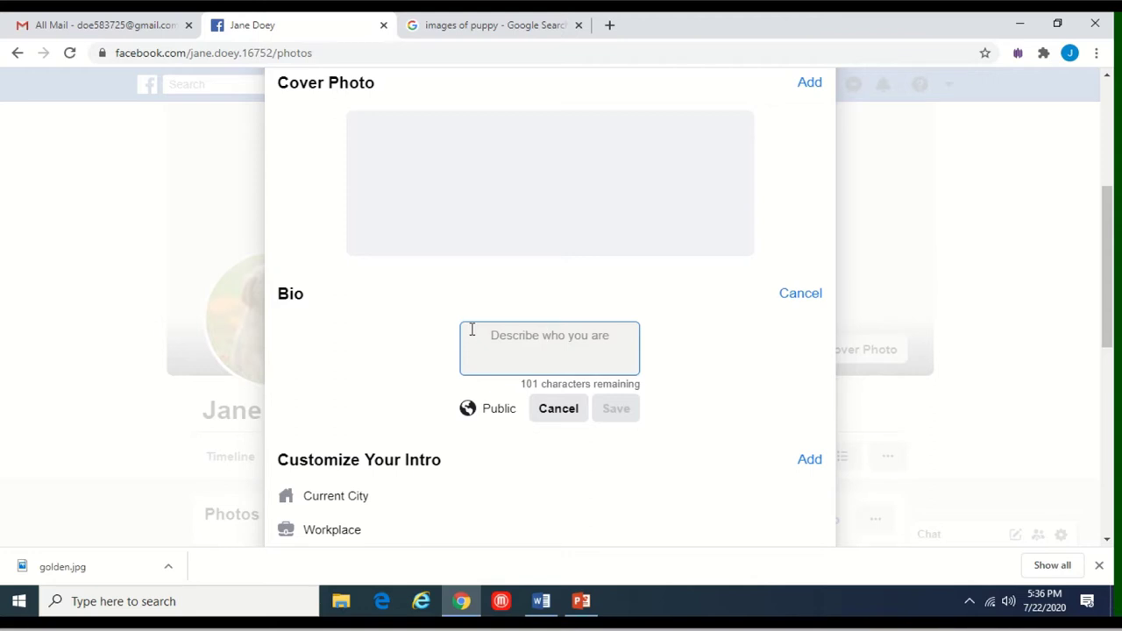
type("sdkfjsdjfoiiro")
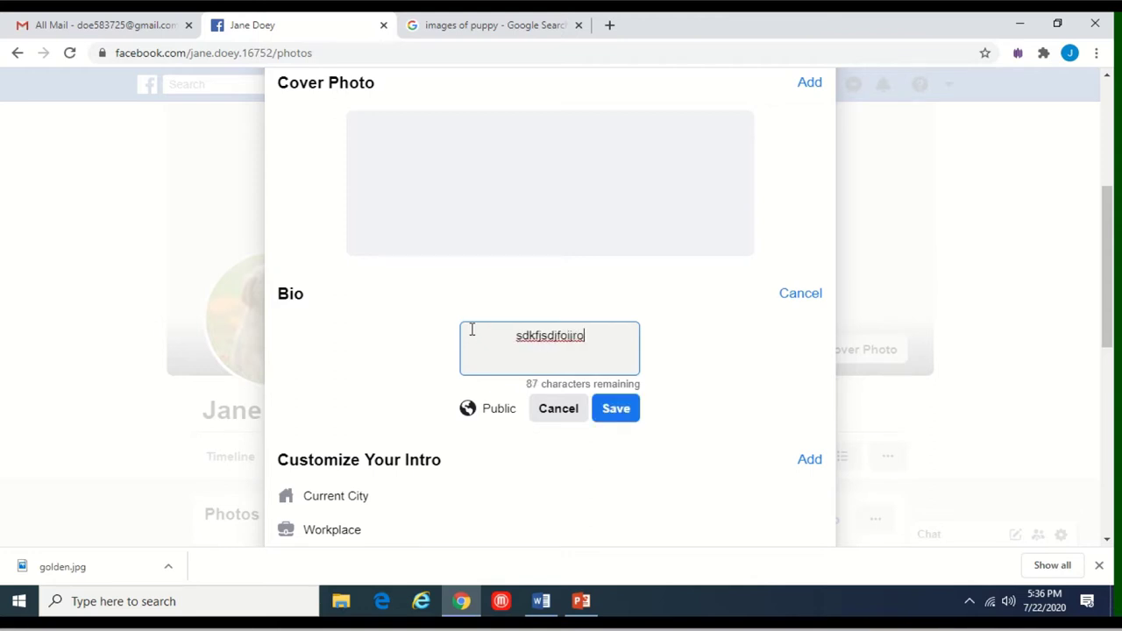
type("erovovmoerifooen")
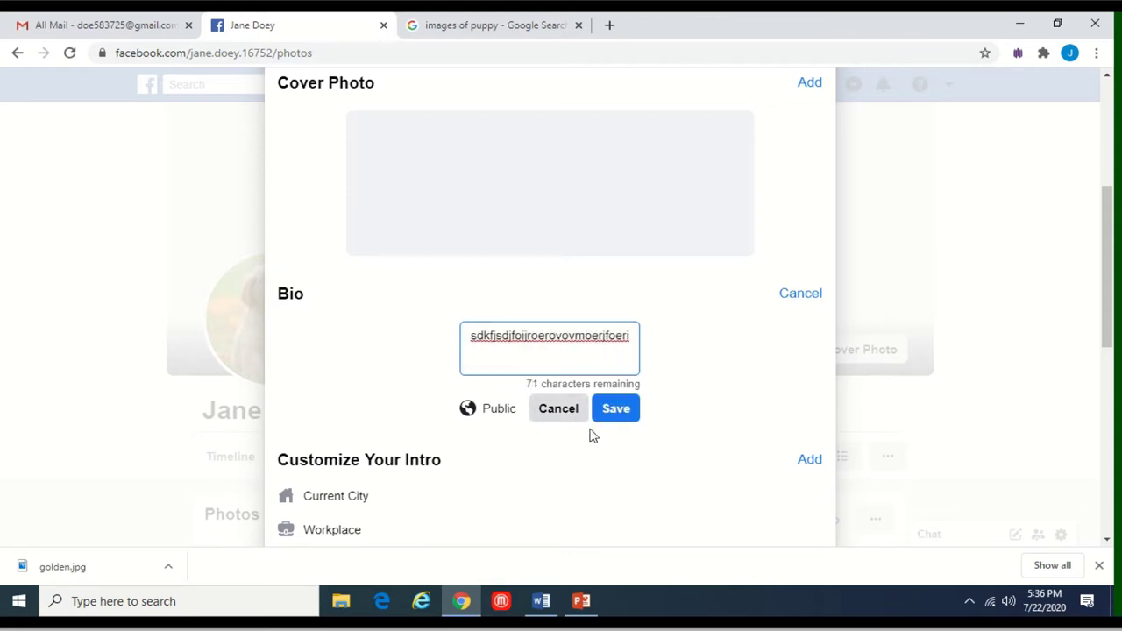
left_click(619, 411)
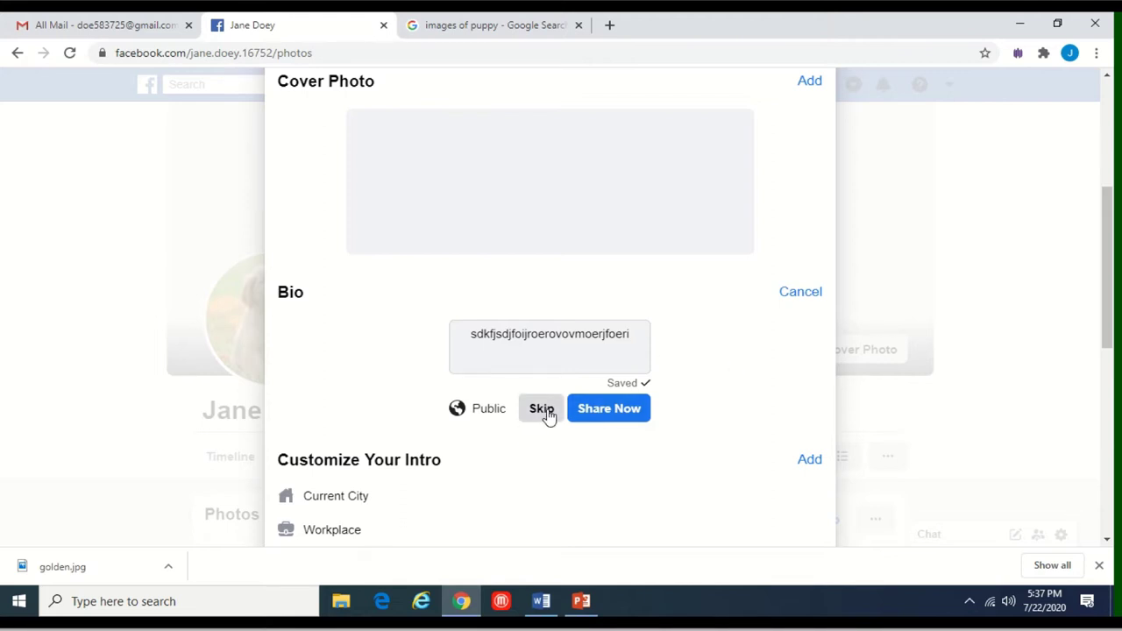
left_click(595, 416)
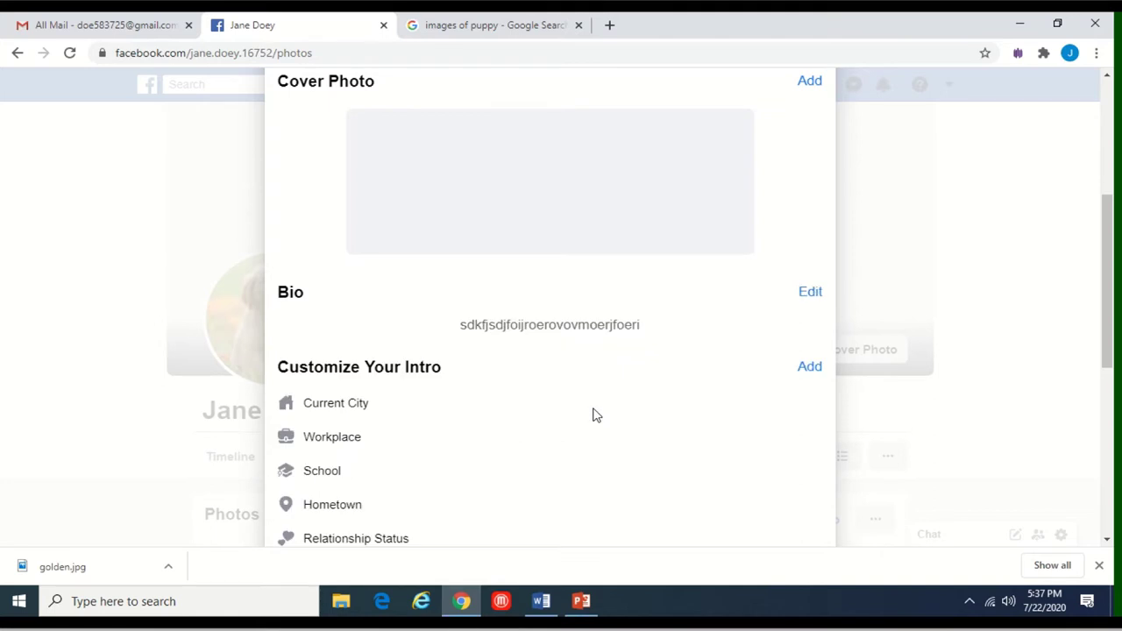
left_click_drag(1102, 296, 1107, 360)
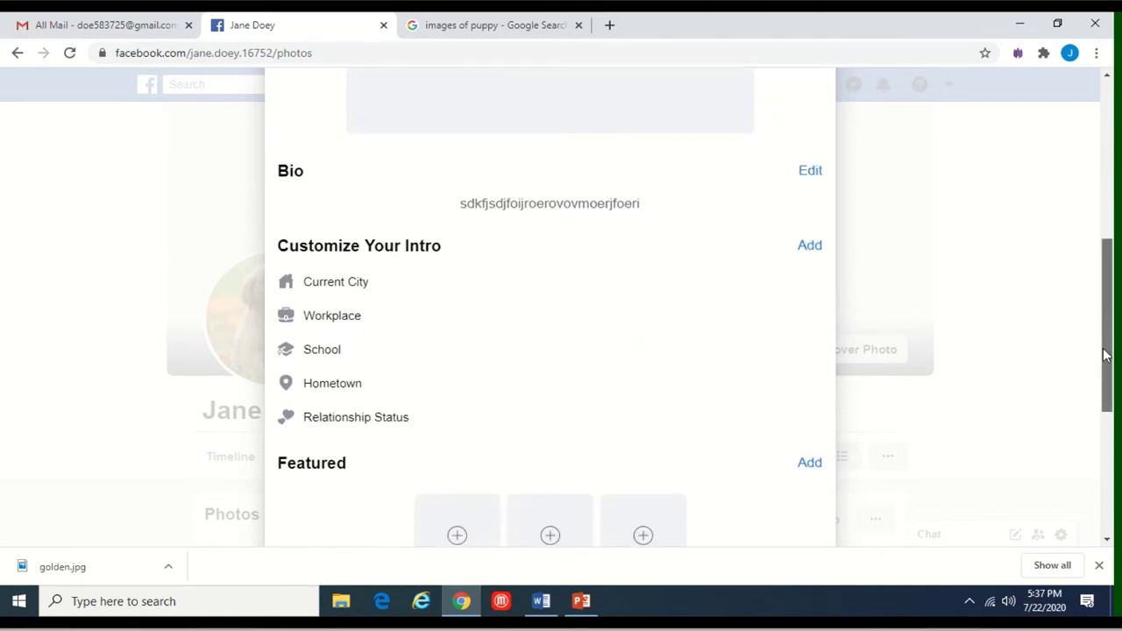
left_click(810, 245)
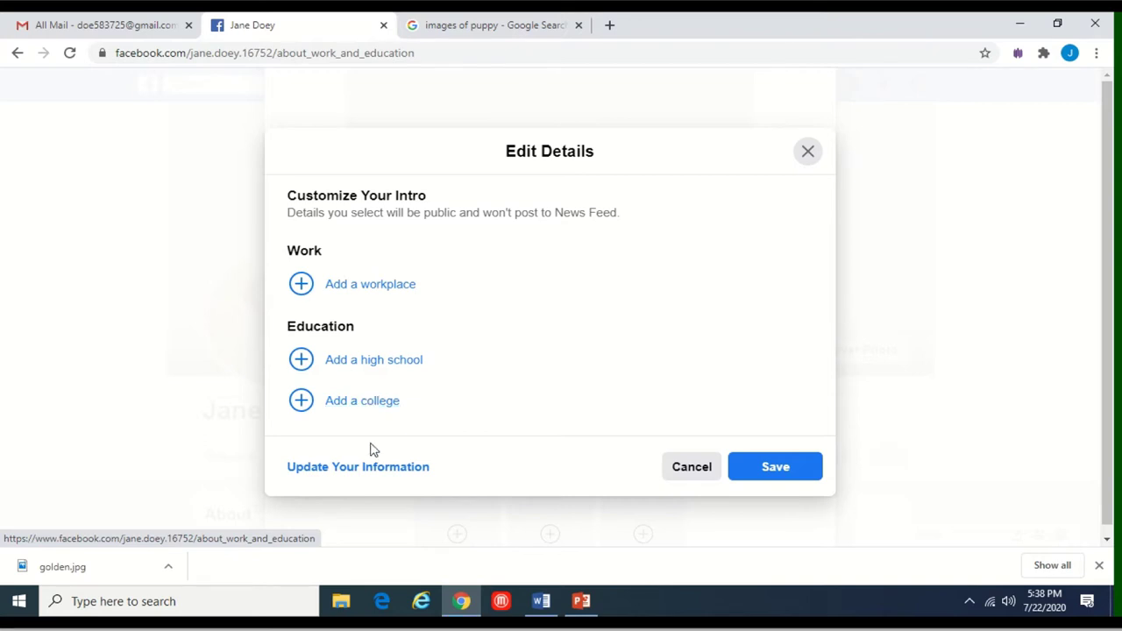
- Cancel the work and education details and scroll the profile editor down to Featured
left_click(678, 469)
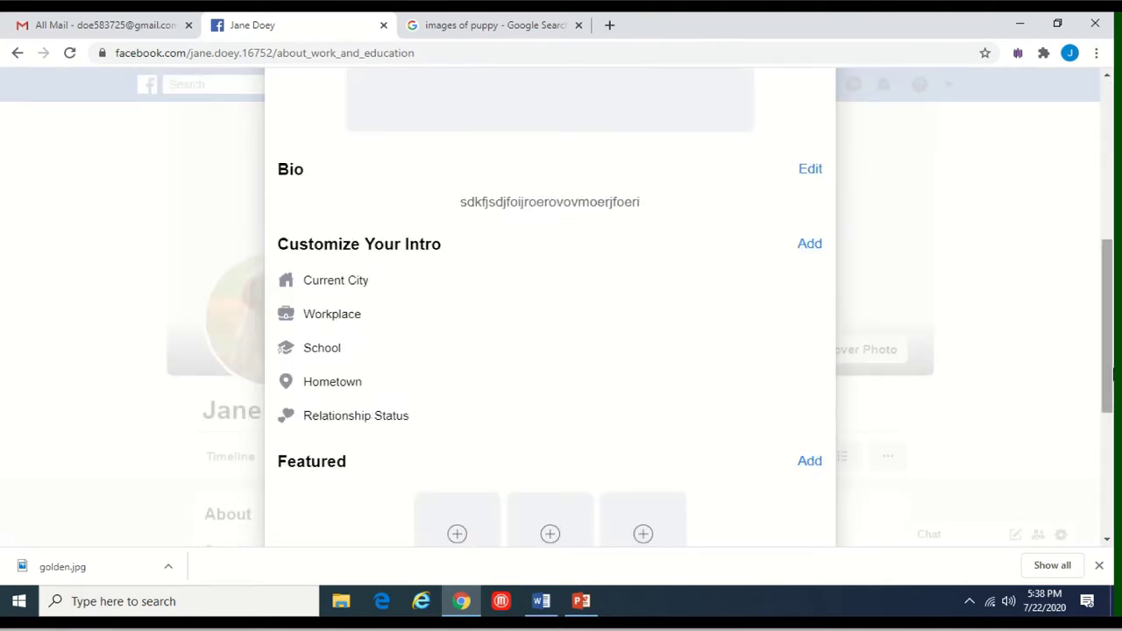
left_click_drag(1107, 382, 1075, 453)
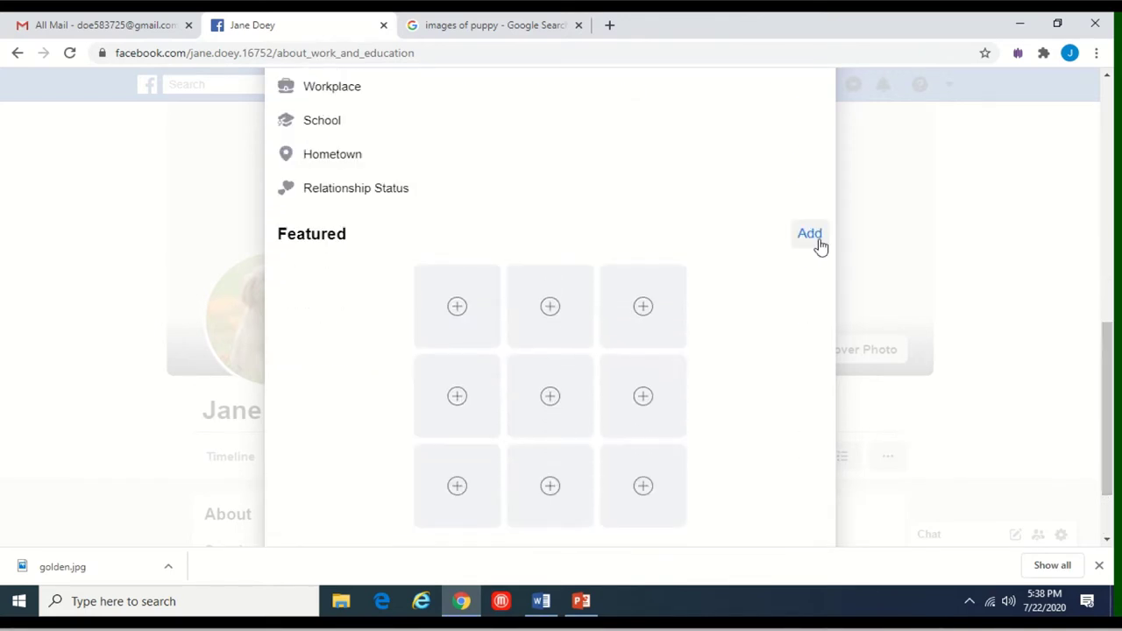
left_click(818, 240)
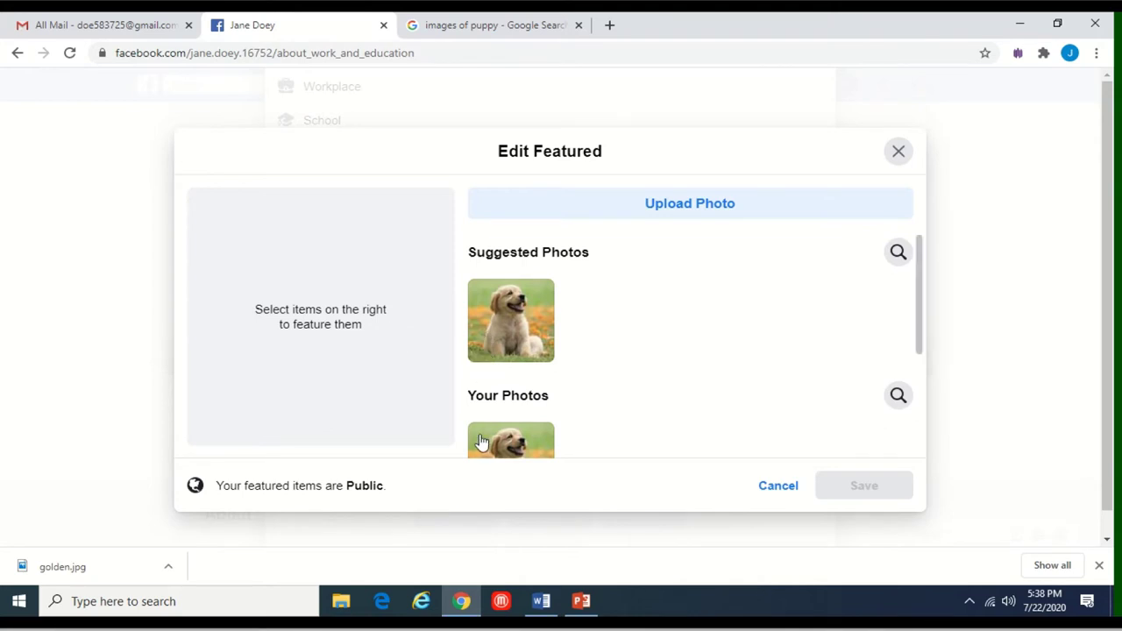
left_click(781, 495)
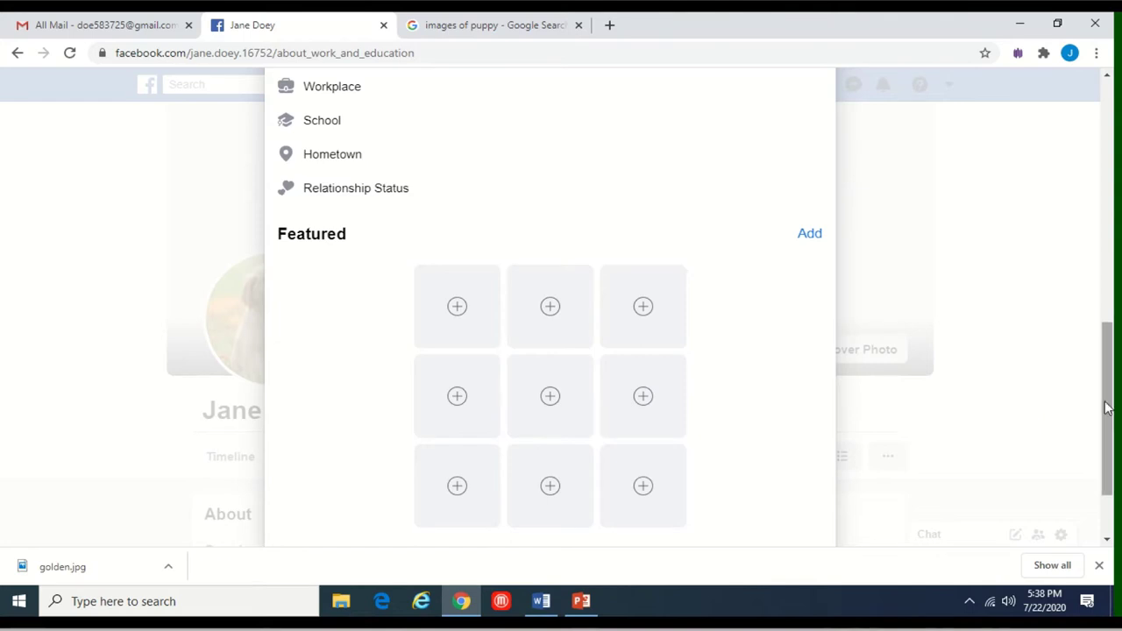
left_click_drag(1110, 391, 1112, 474)
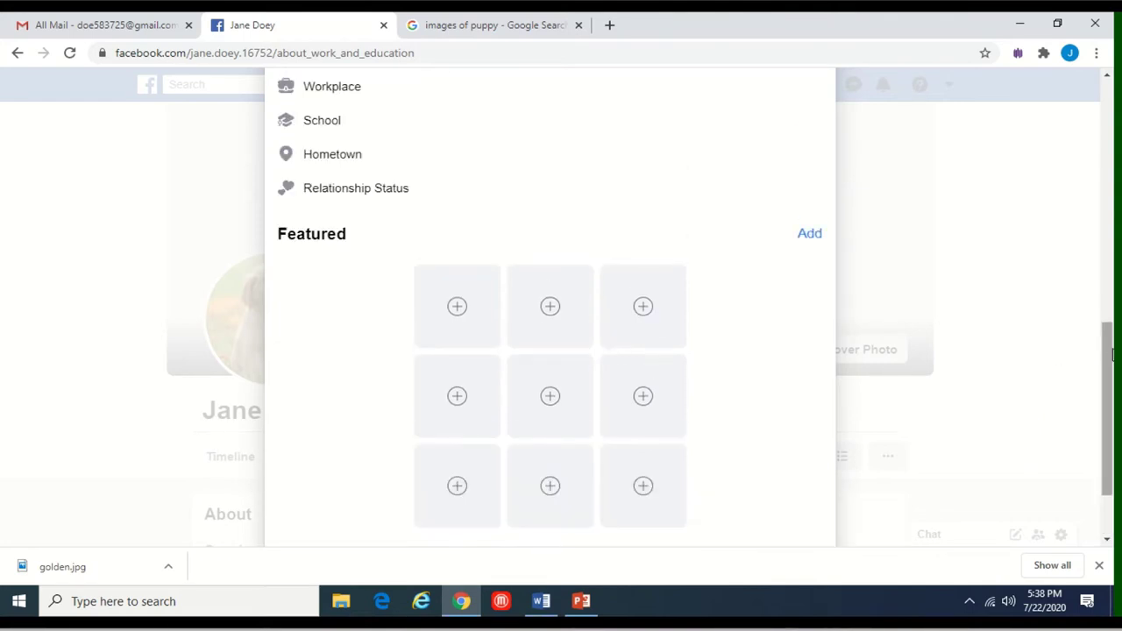
left_click_drag(1110, 391, 1114, 480)
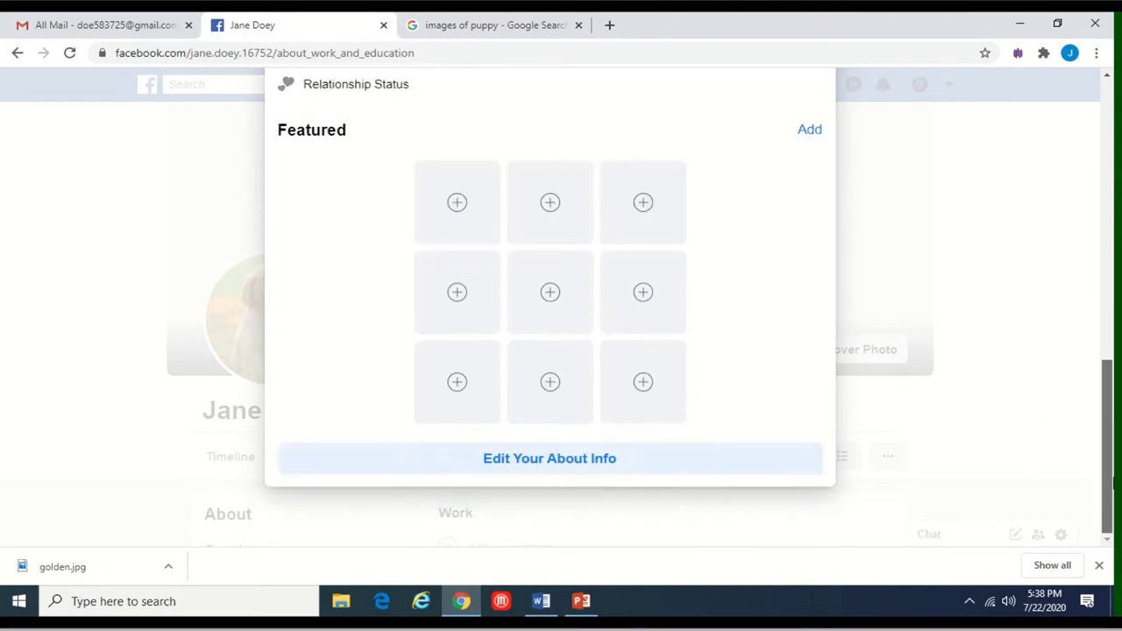
- Switch to the About info and close the Edit Profile dialog
left_click(550, 476)
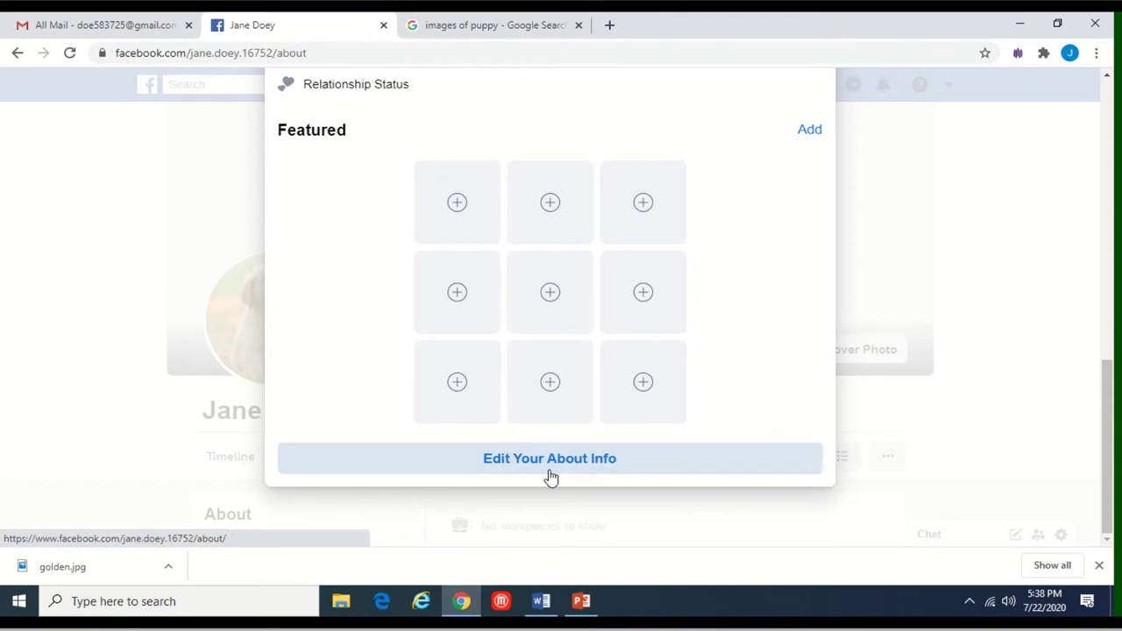
left_click_drag(1114, 478, 1109, 81)
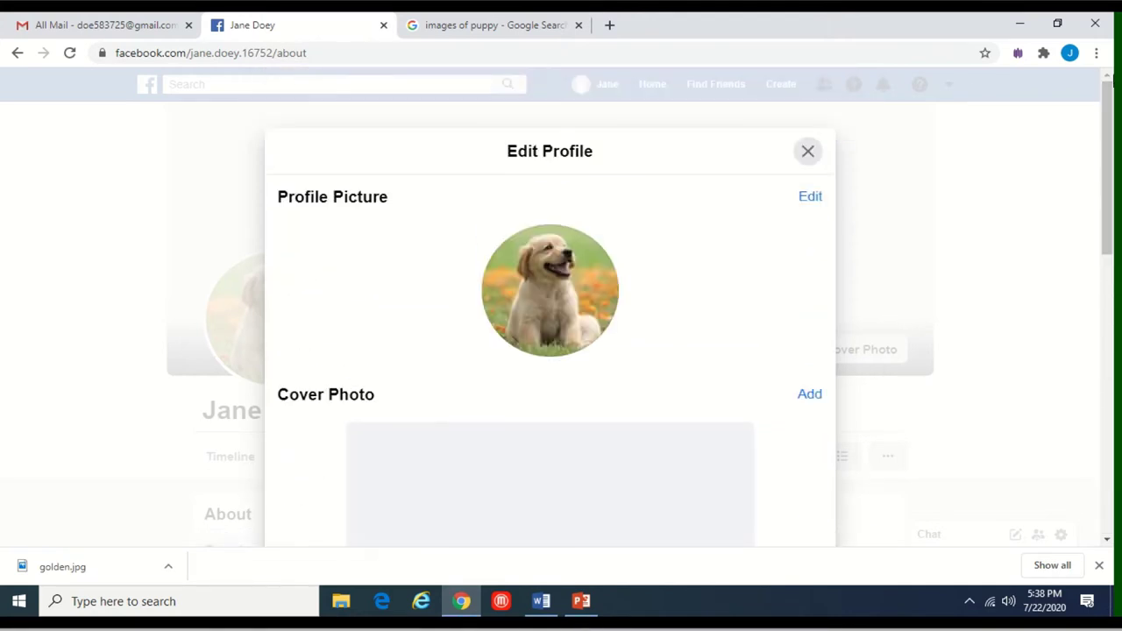
left_click(803, 152)
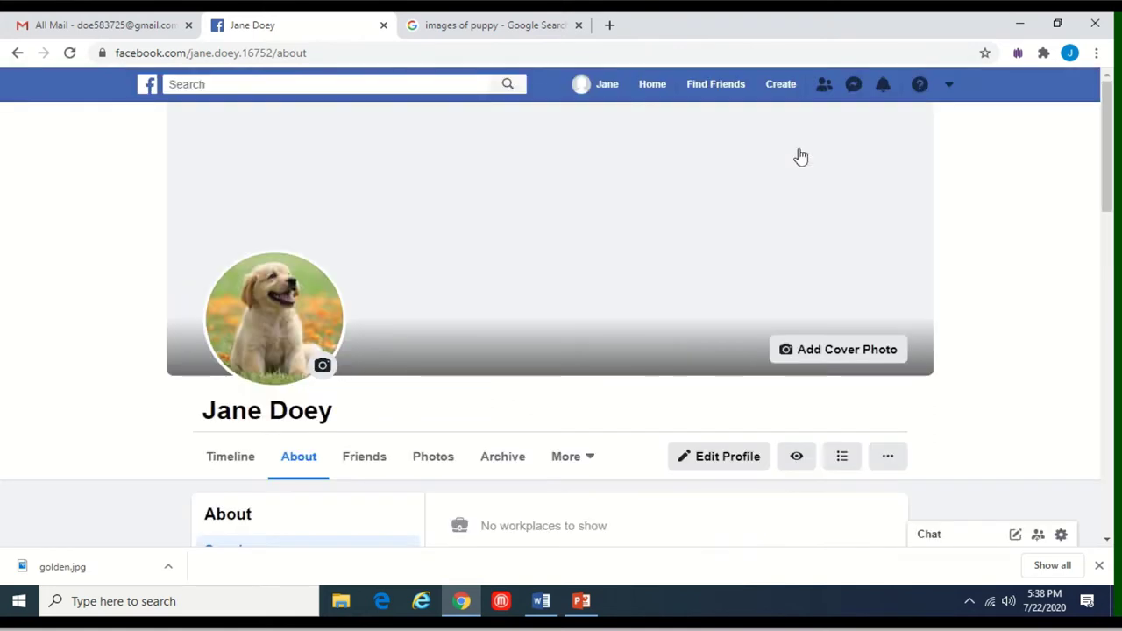
- Scroll back to the top of the profile and bring up the Add Cover Photo options
left_click_drag(1110, 215, 1112, 294)
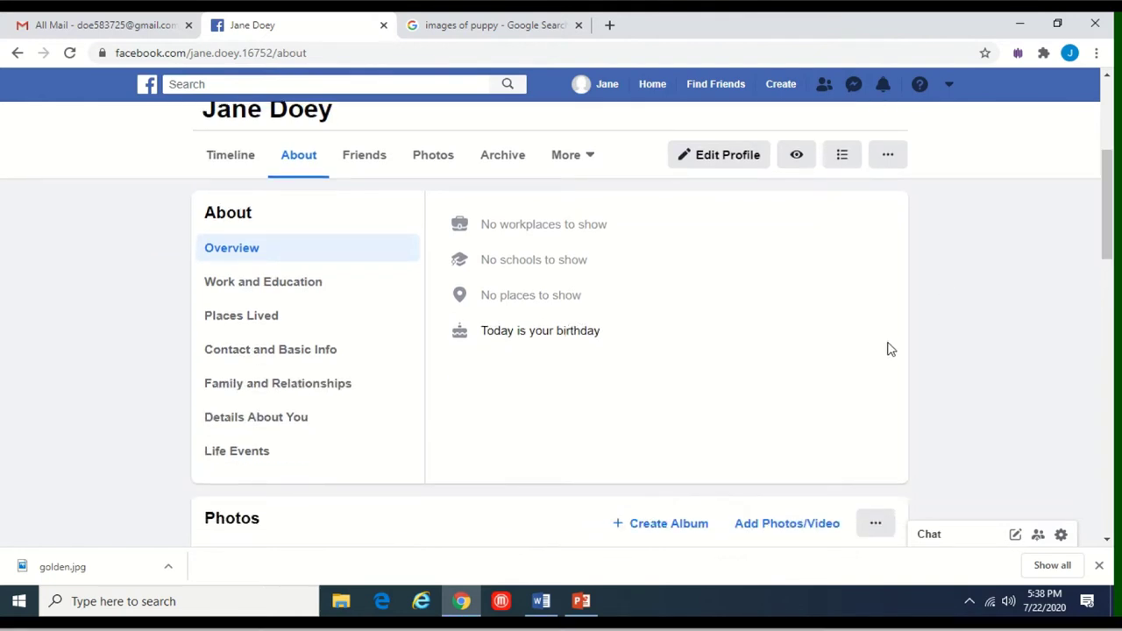
scroll(805, 304, "up", 3)
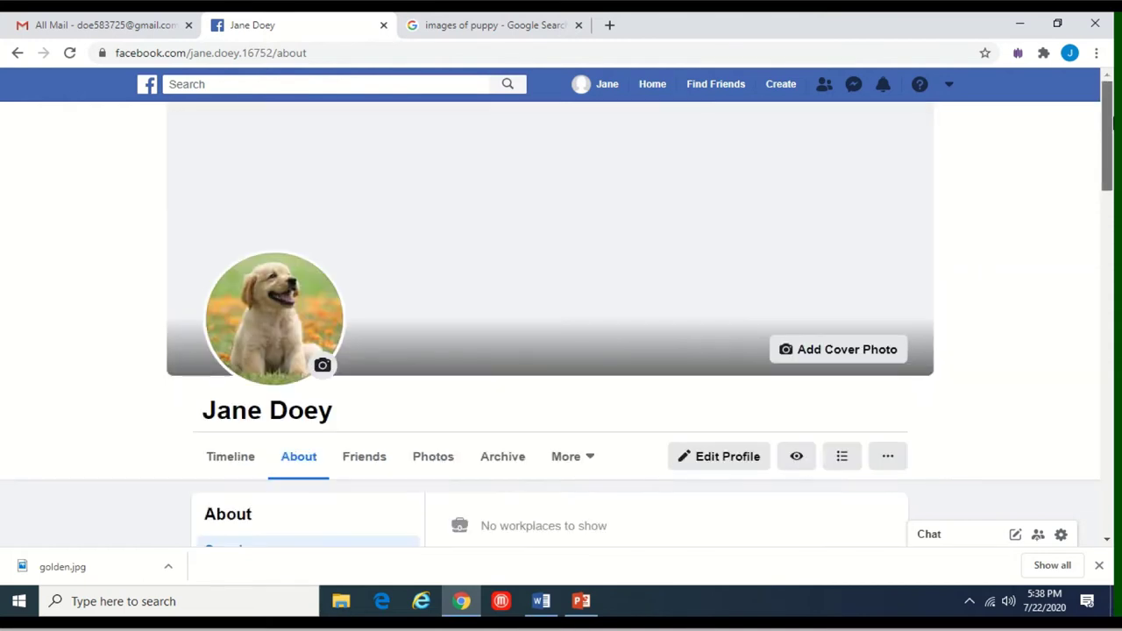
left_click(800, 354)
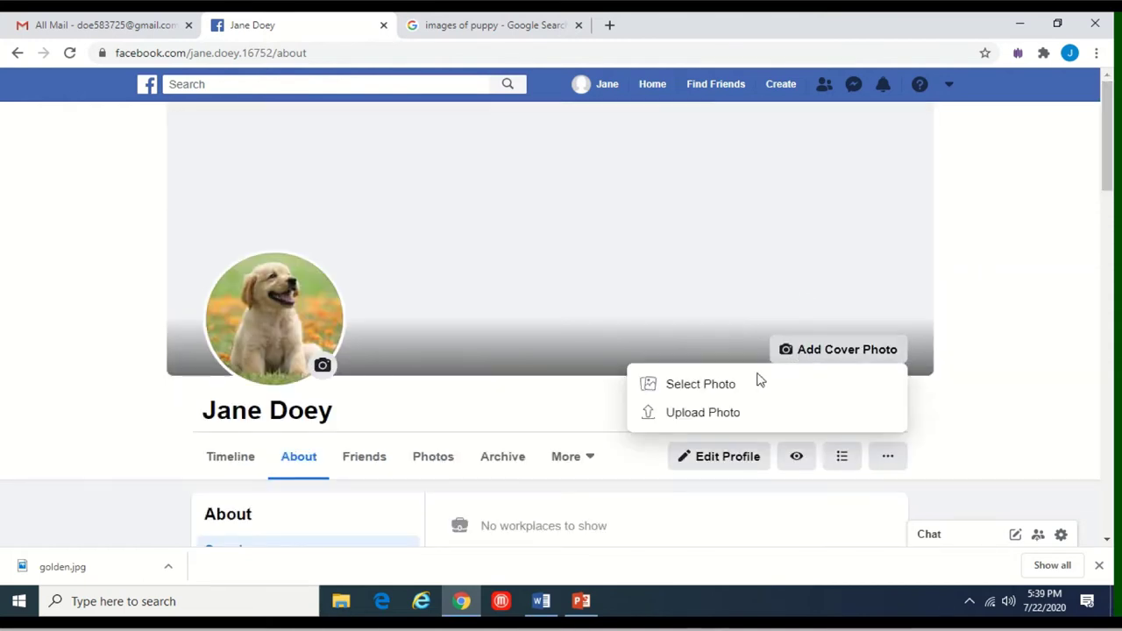
- Start uploading the golden image file as the cover, then abandon the upload
left_click(716, 414)
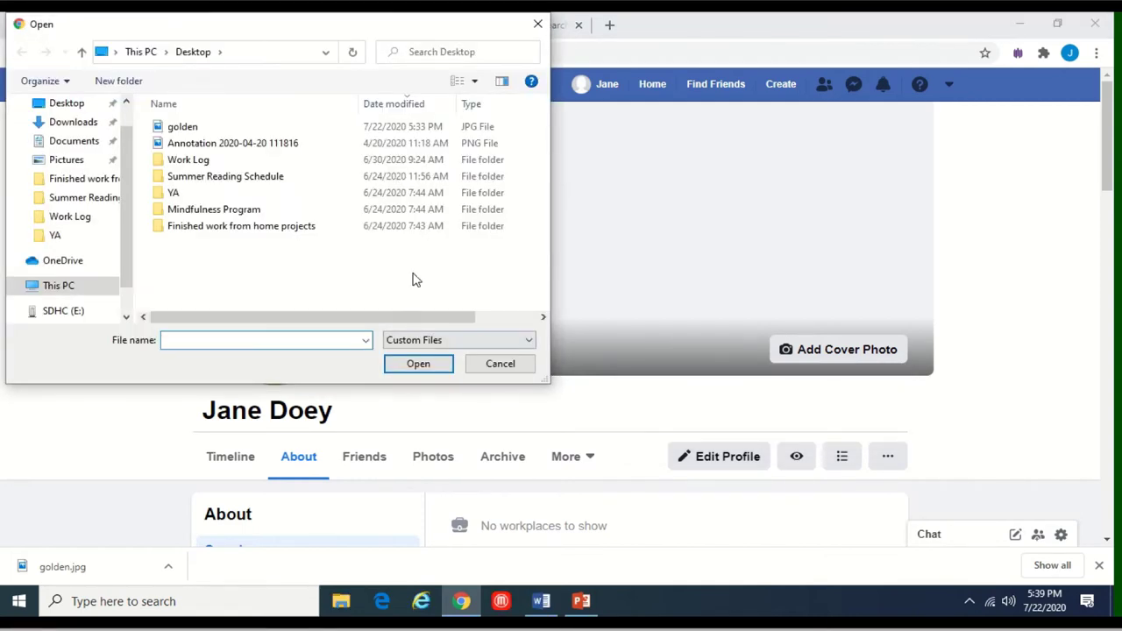
left_click(183, 128)
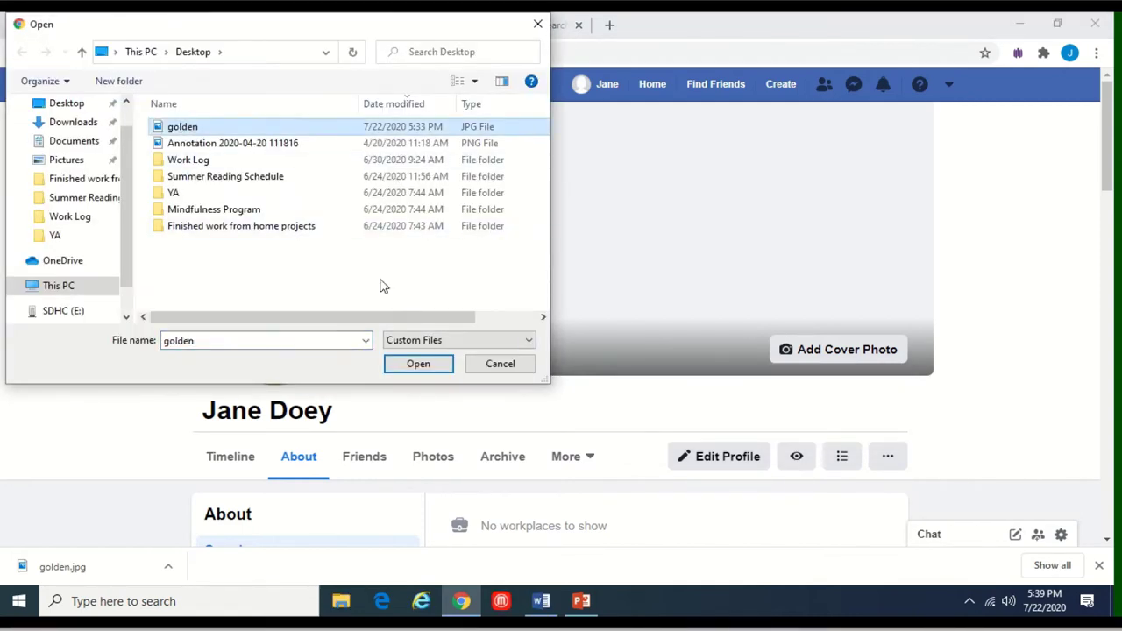
left_click(501, 368)
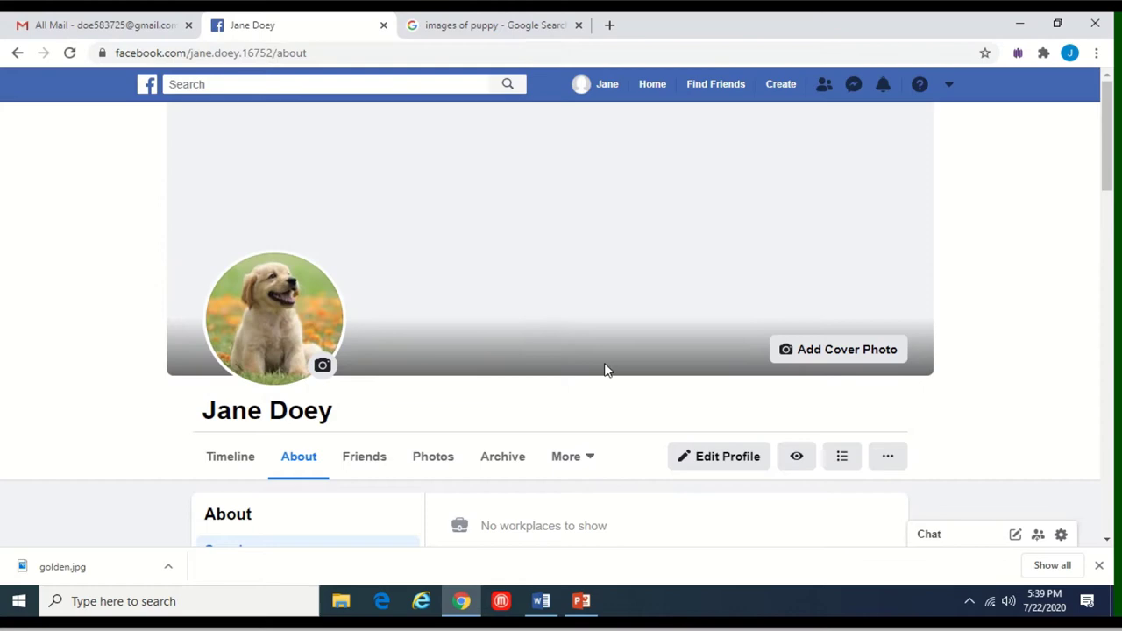
- Set the puppy from Recent Photos as the cover, repositioned to show its face, and save
left_click(859, 368)
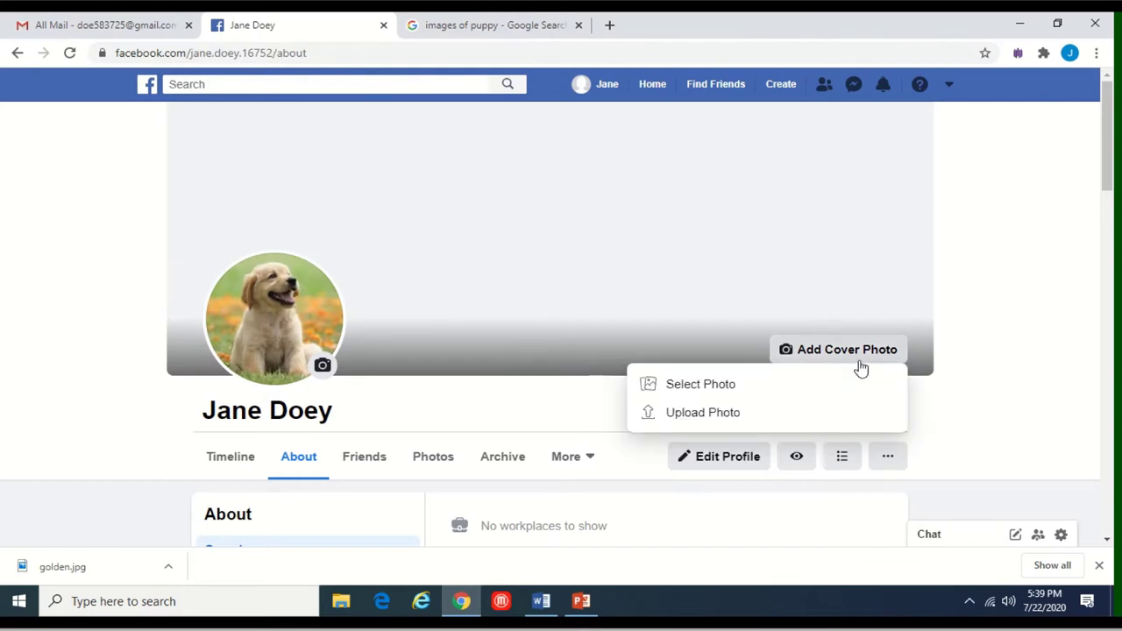
left_click(722, 394)
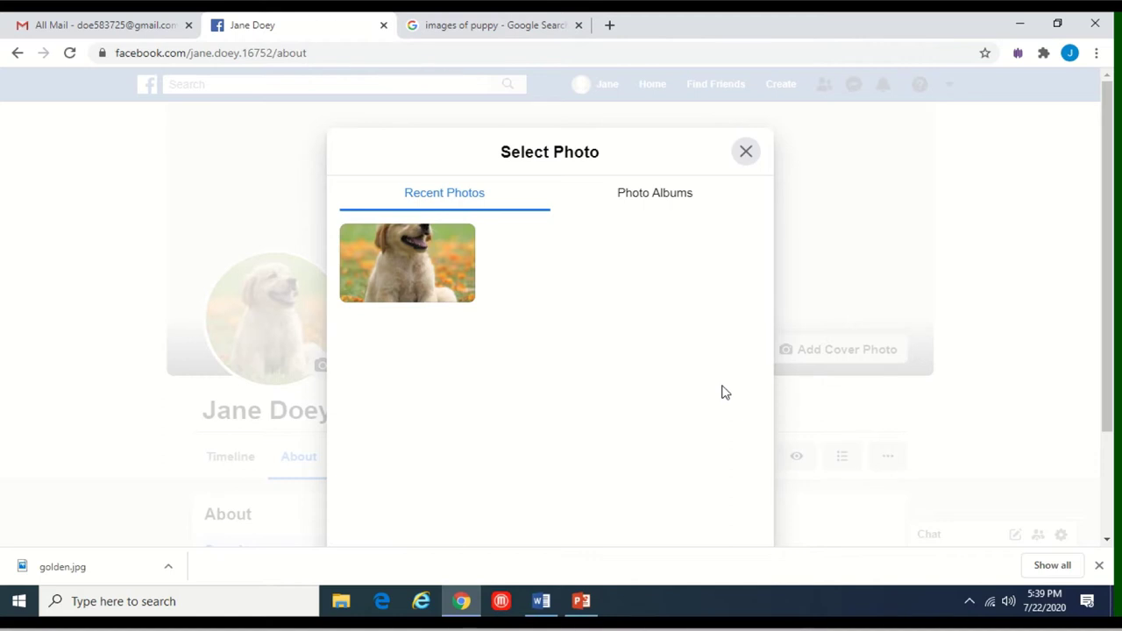
left_click(441, 293)
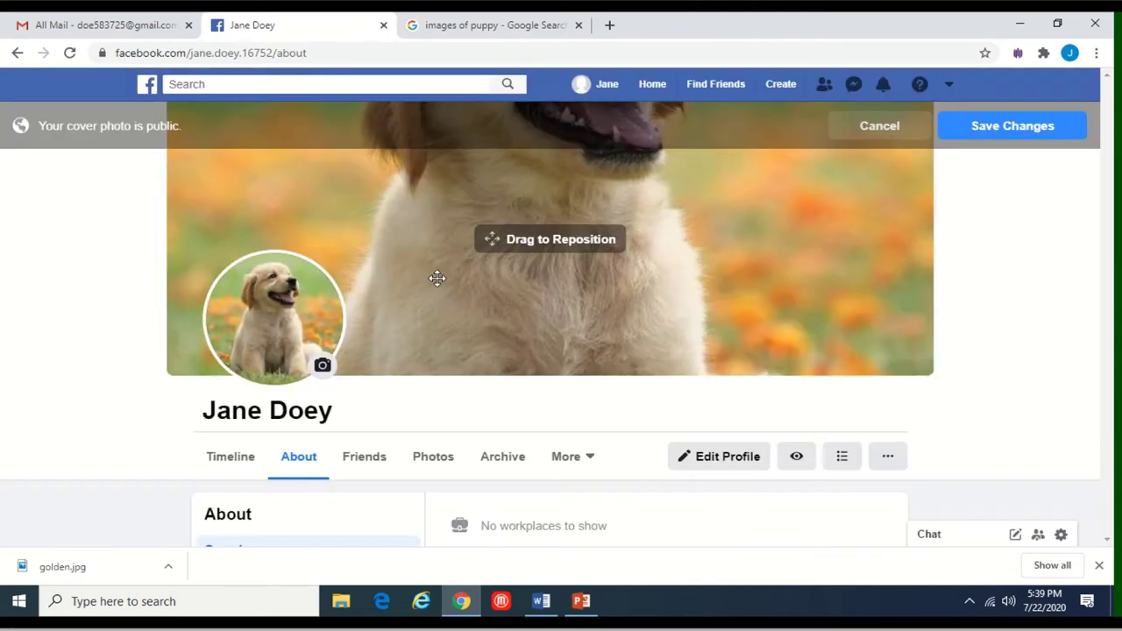
left_click_drag(538, 193, 519, 383)
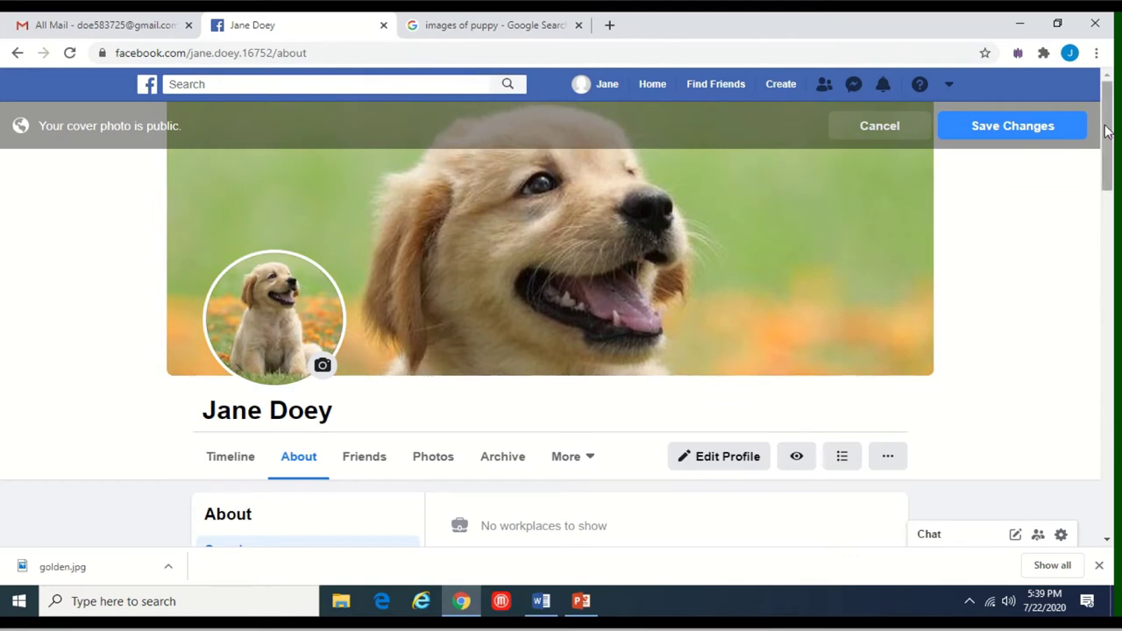
left_click(1064, 127)
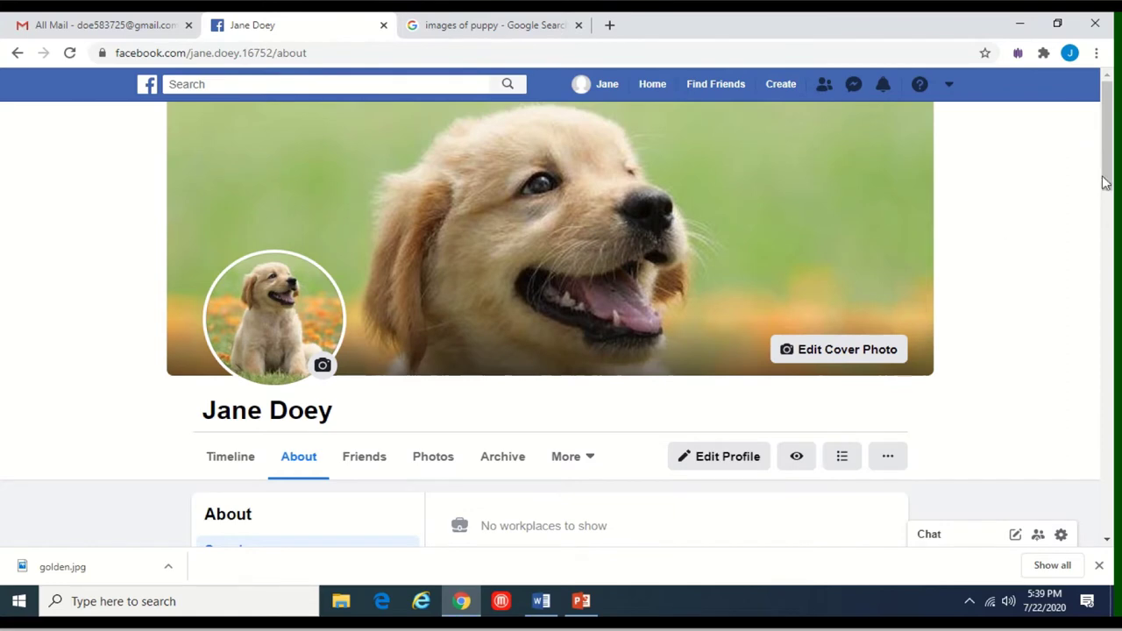
left_click_drag(1105, 181, 1072, 224)
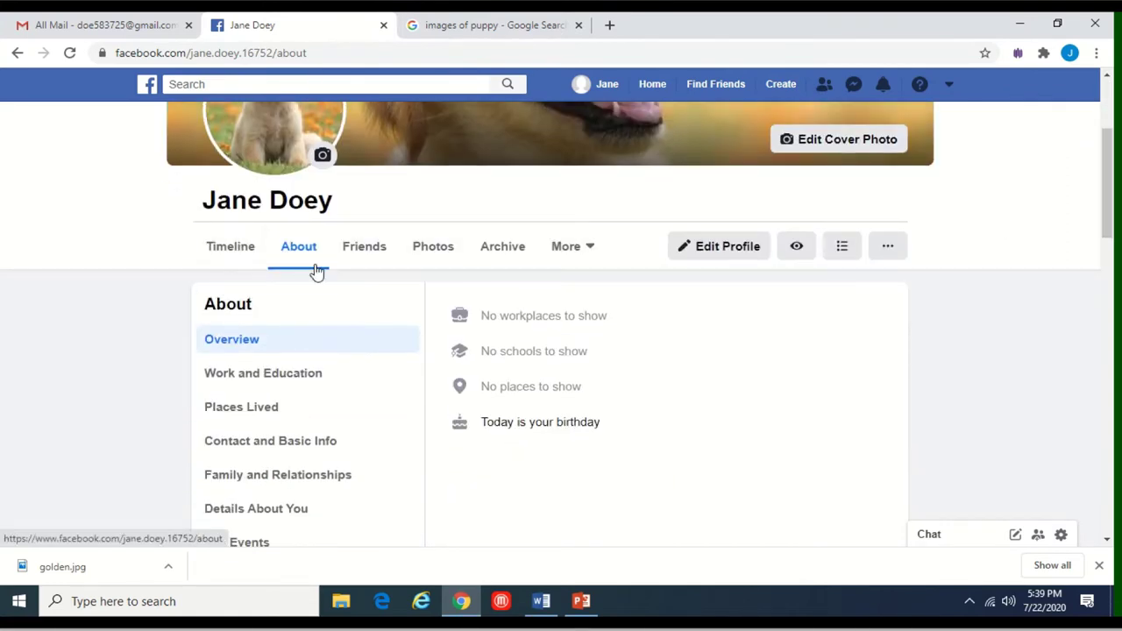
left_click(701, 250)
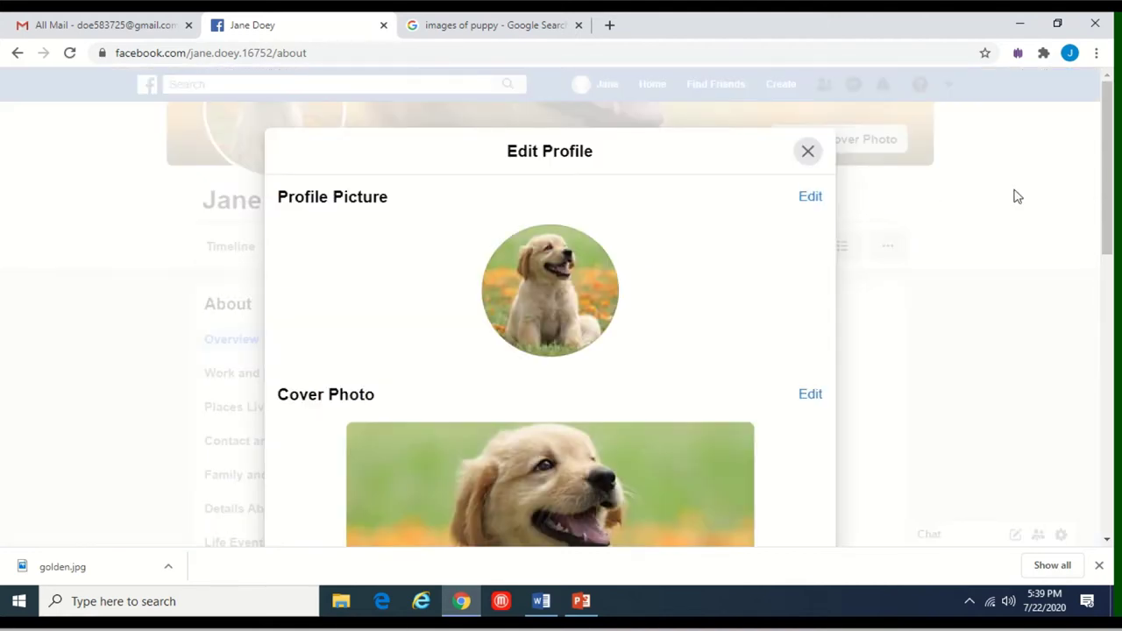
left_click_drag(1102, 164, 1074, 379)
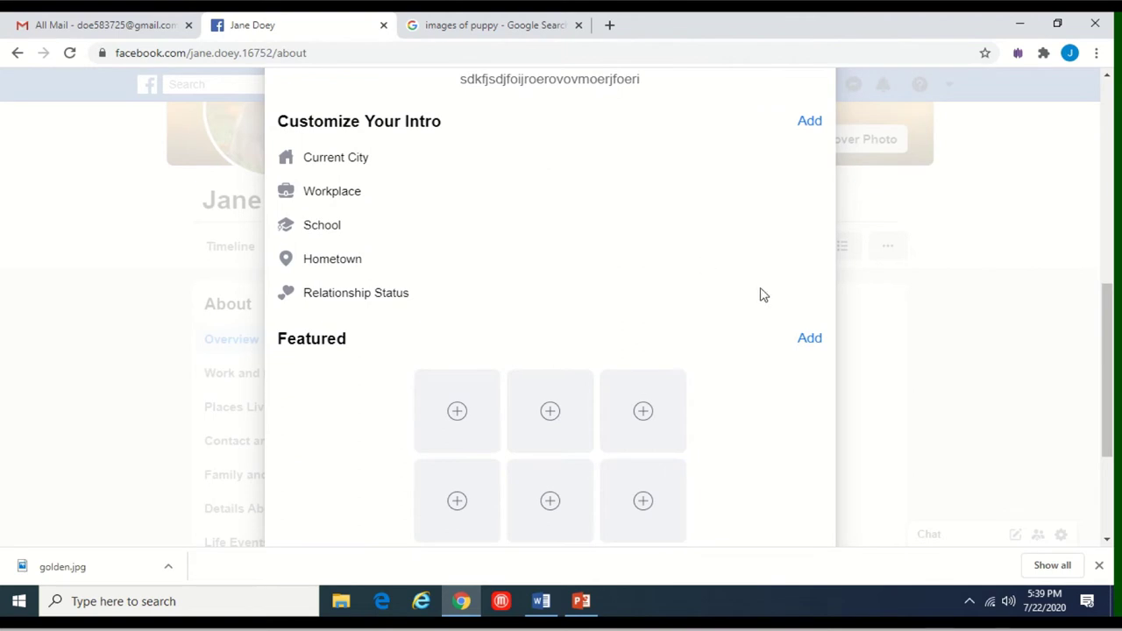
left_click_drag(1112, 376, 1102, 491)
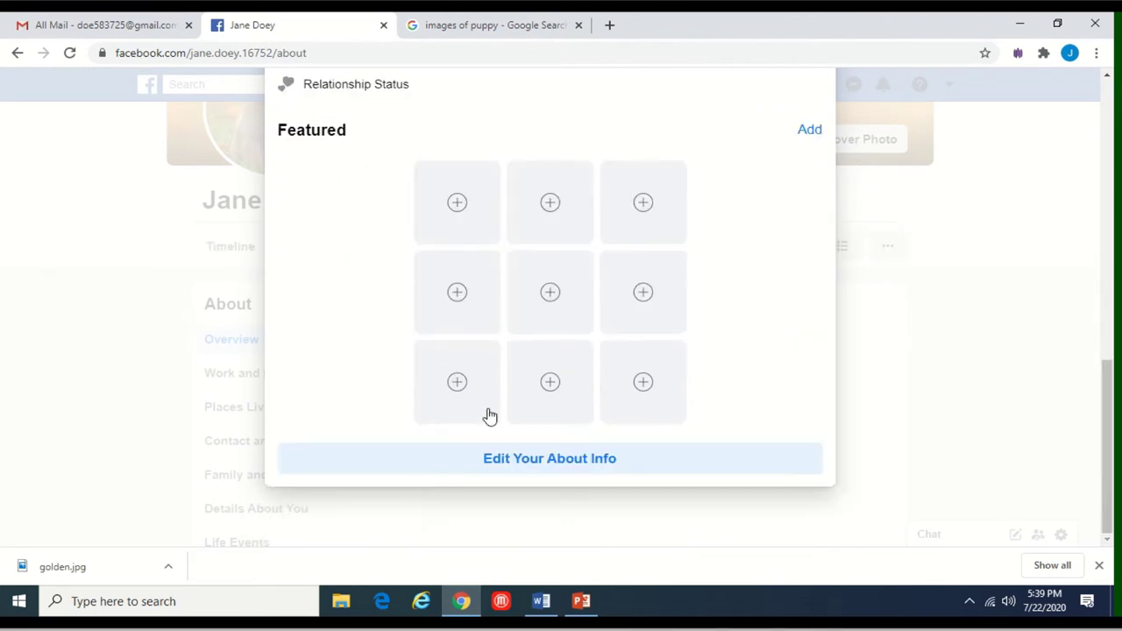
left_click(493, 459)
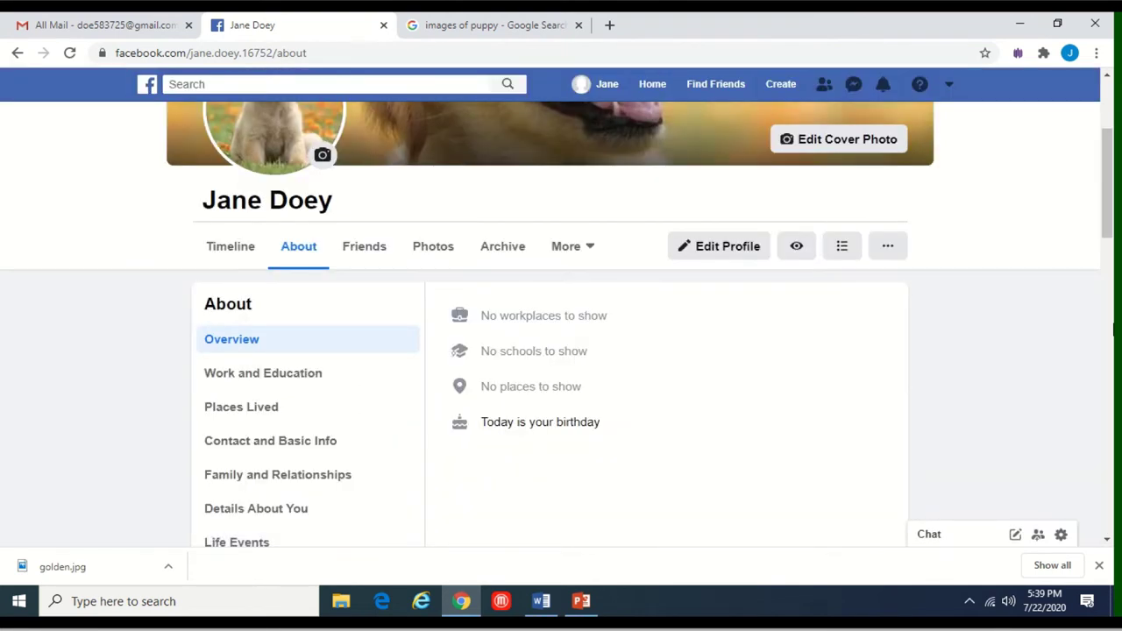
scroll(607, 175, "up", 3)
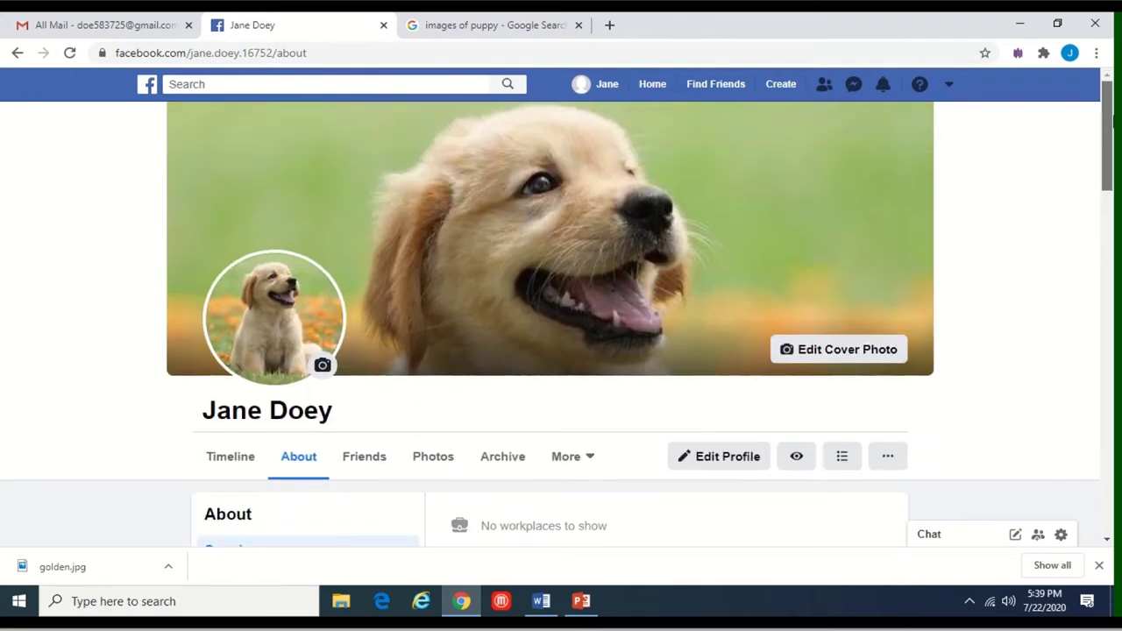
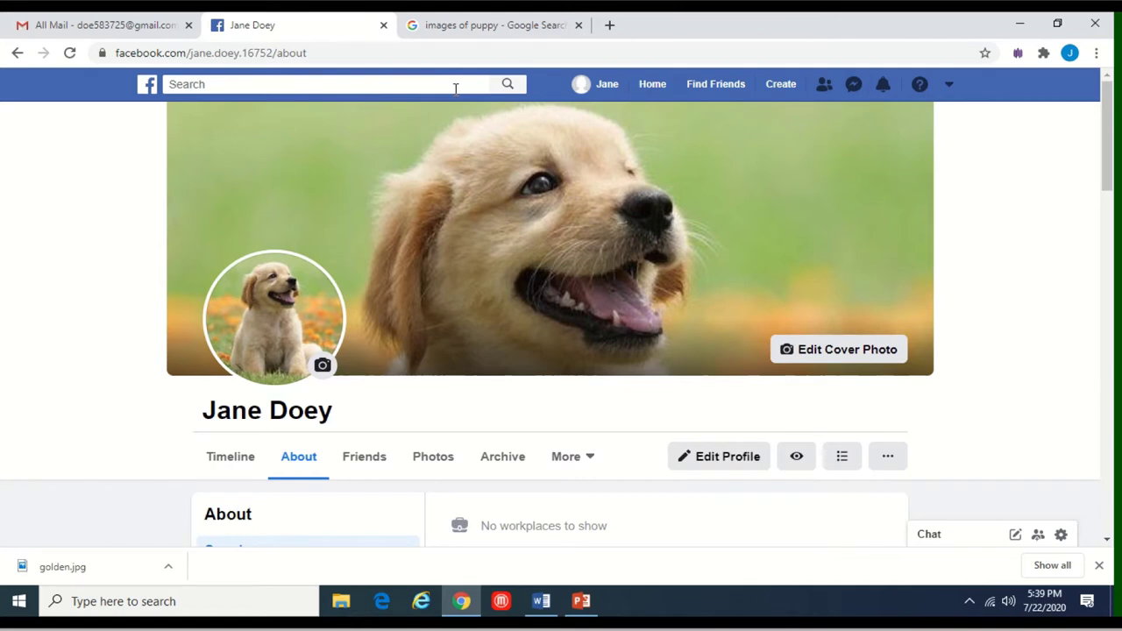
- Start a people lookup from the Facebook search box
left_click(456, 89)
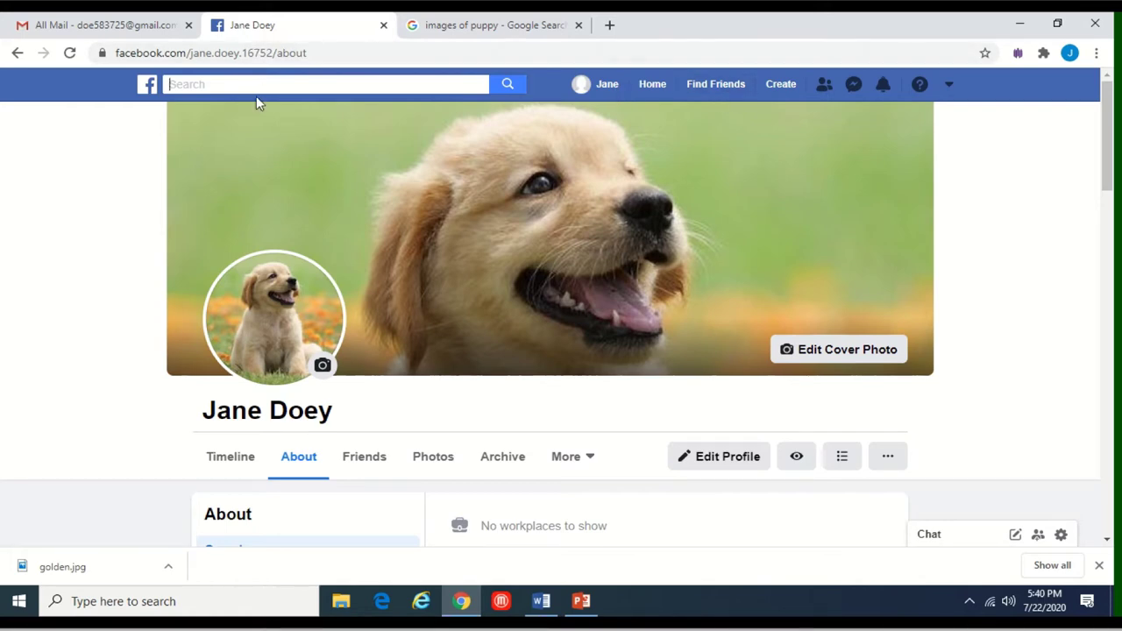
- Search Facebook for 'dcpl bookmobile'
type("dcp")
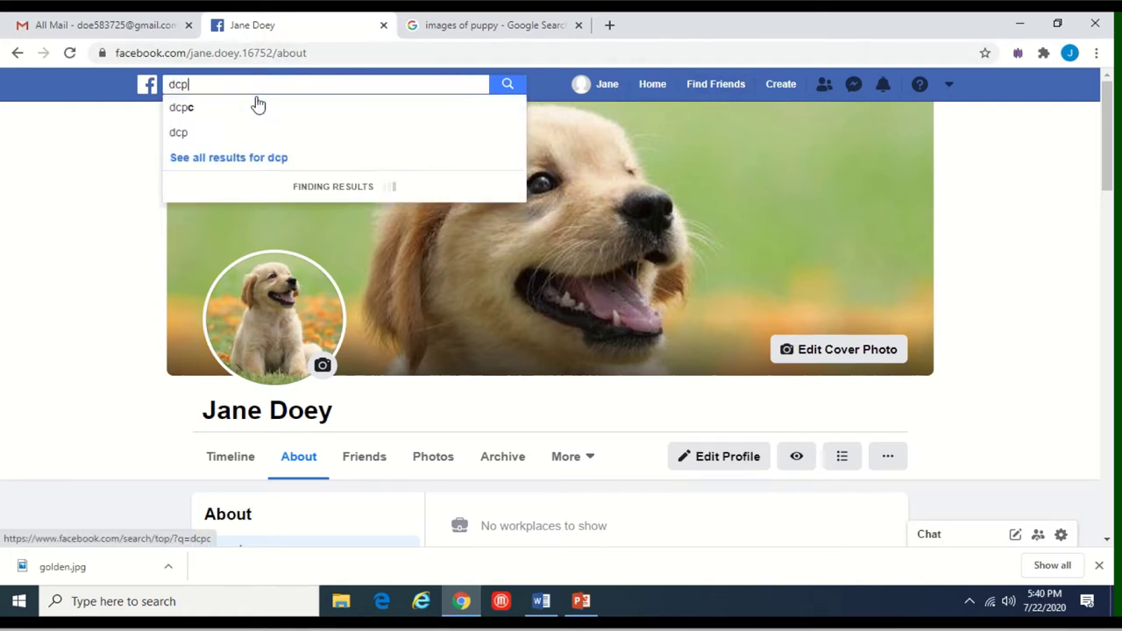
type("l book")
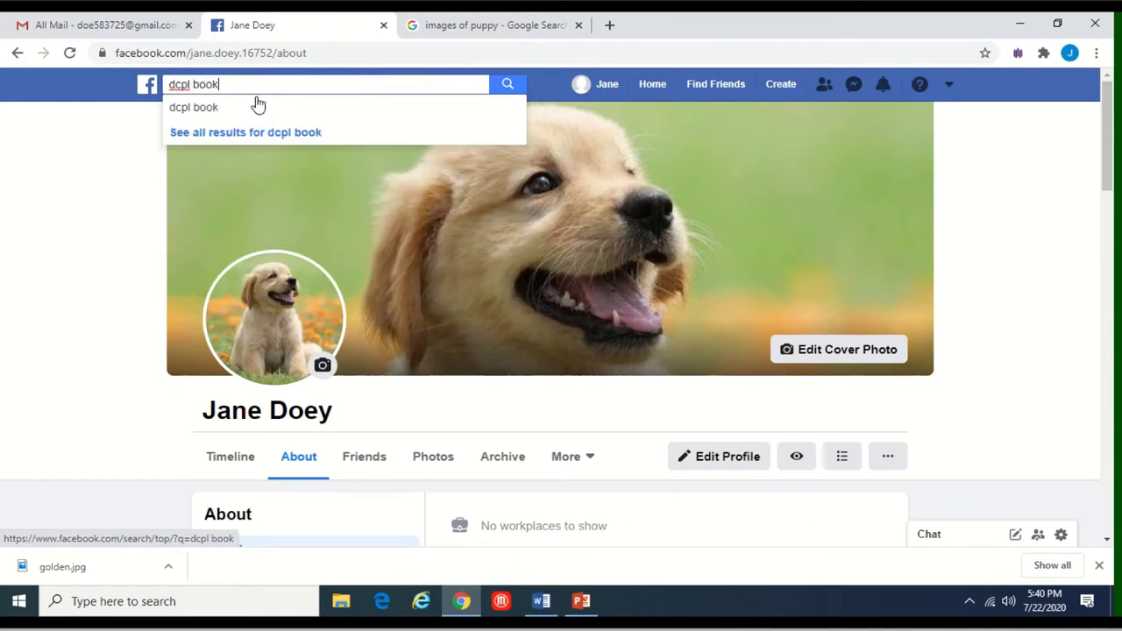
type("mobile")
key("Return")
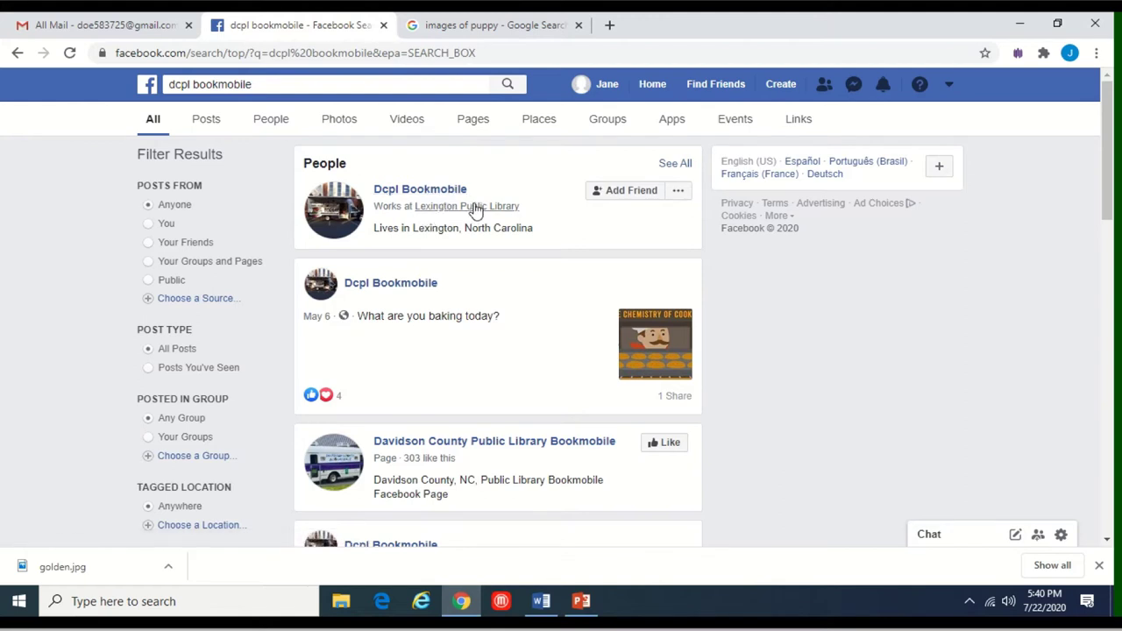
- Send Dcpl Bookmobile a friend request from the results and view the pending-request options
mouse_move(461, 210)
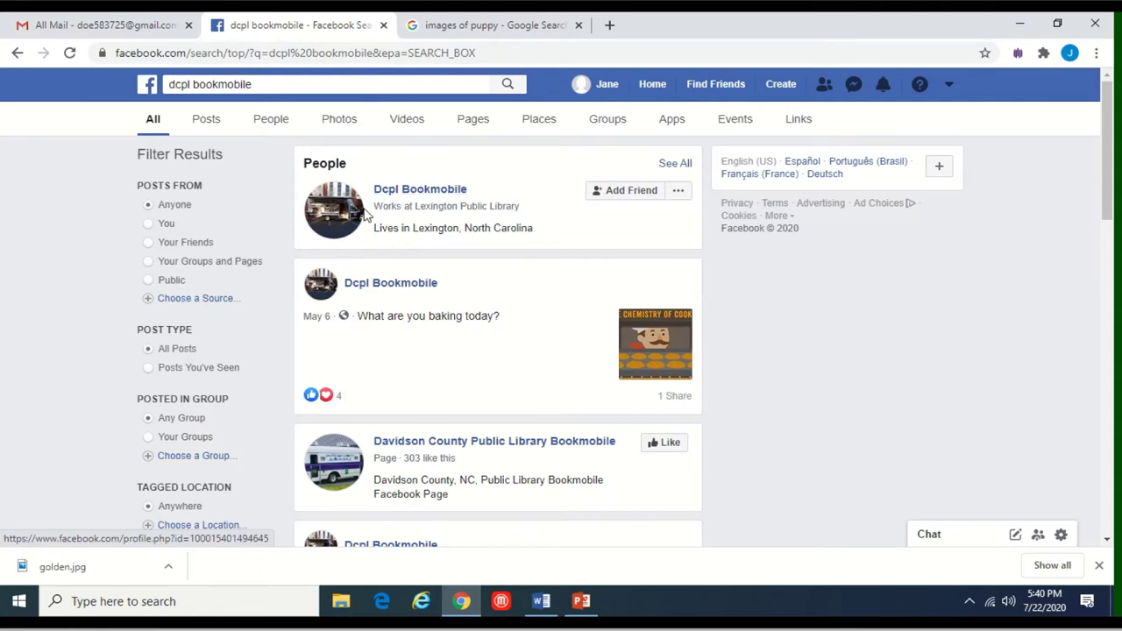
mouse_move(421, 210)
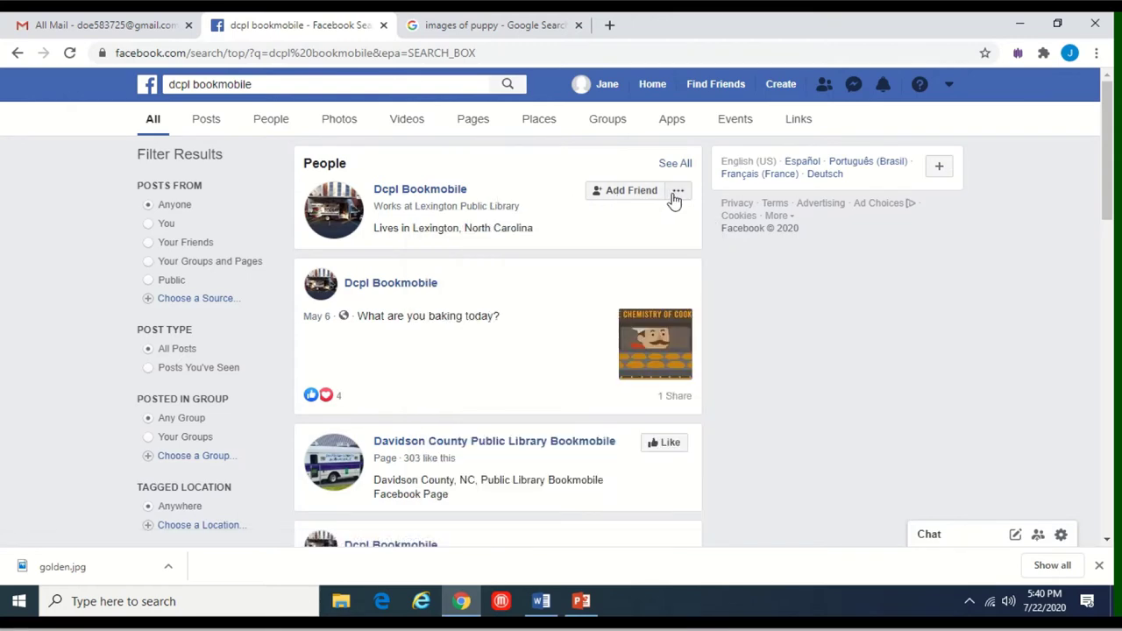
left_click(676, 199)
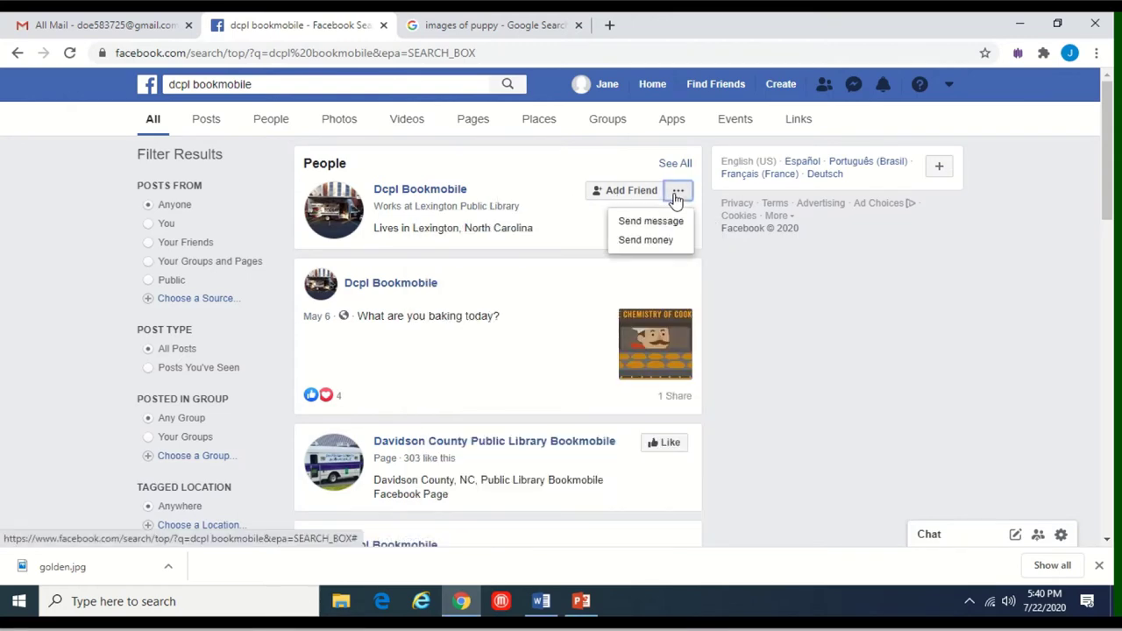
left_click(628, 191)
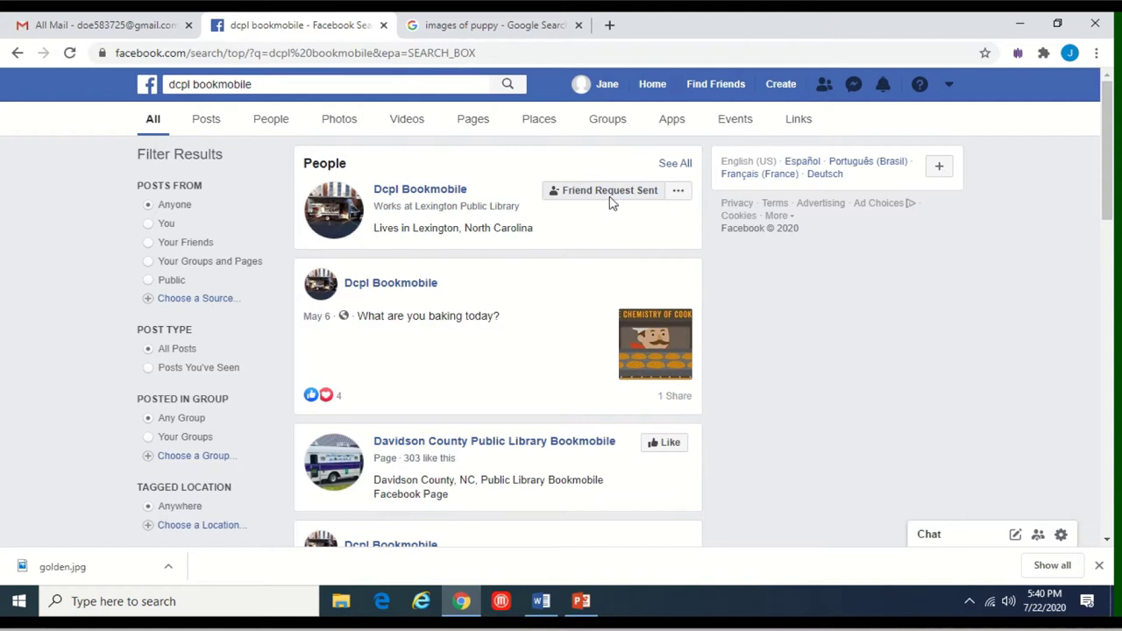
left_click(611, 201)
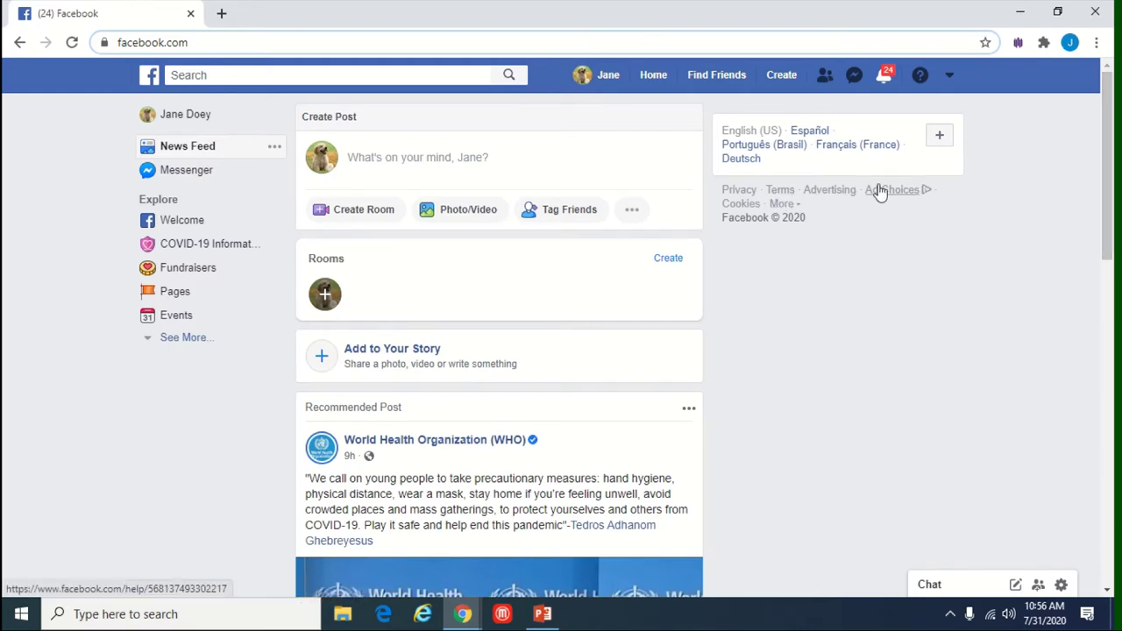
mouse_move(1106, 140)
left_mouse_down()
mouse_move(1071, 456)
mouse_move(1087, 450)
mouse_move(1105, 399)
mouse_move(1104, 136)
left_mouse_up()
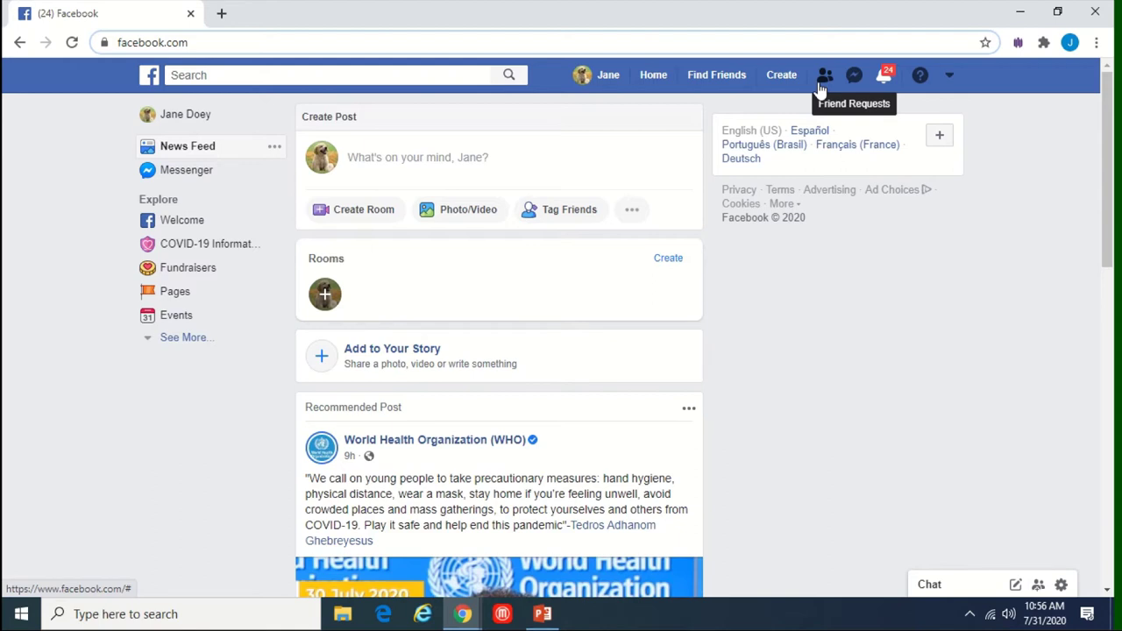
left_click(825, 77)
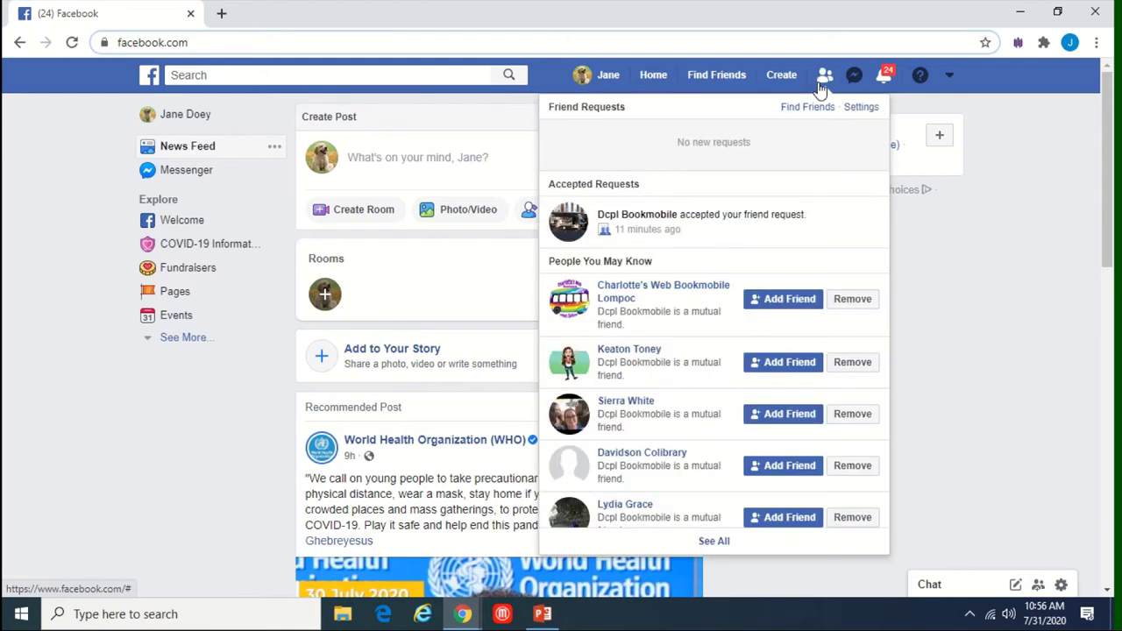
left_click(714, 247)
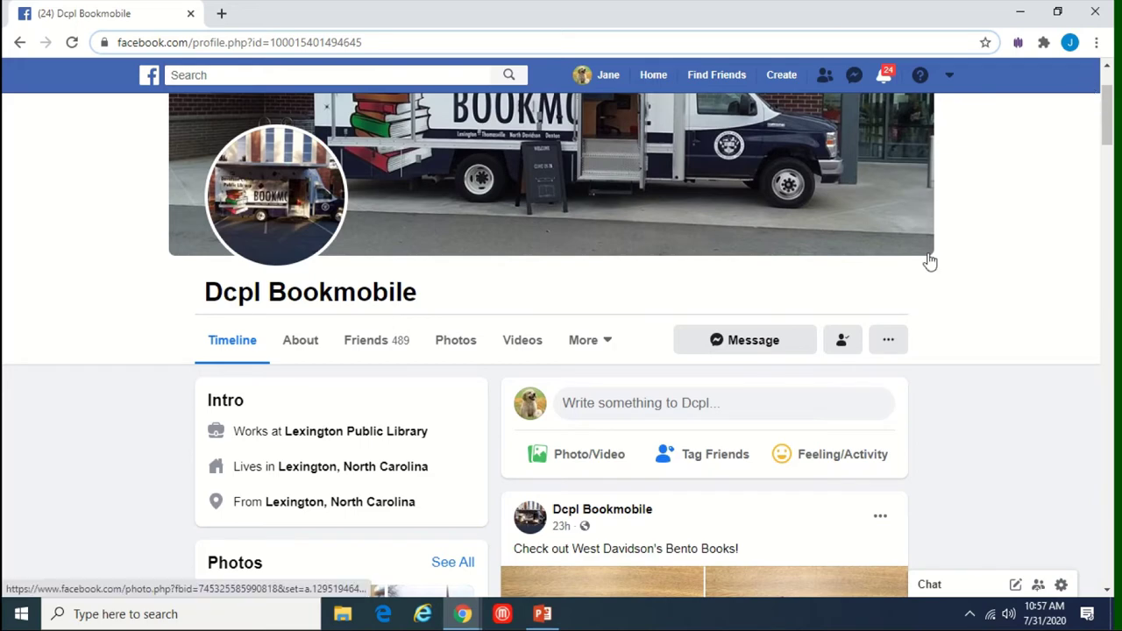
left_click(799, 344)
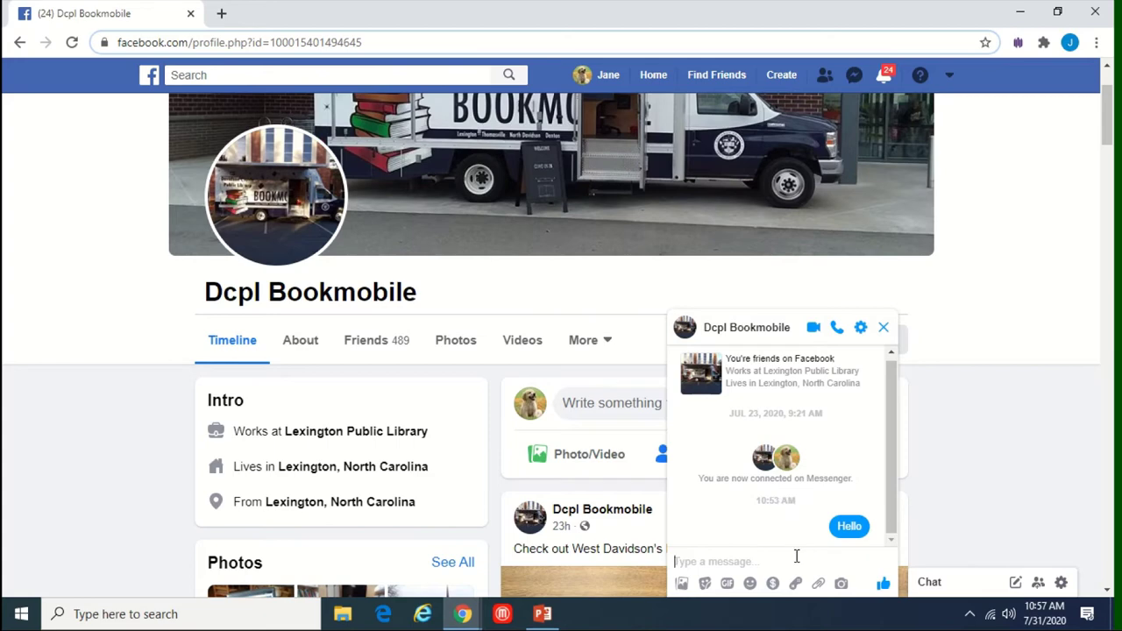
left_click(885, 329)
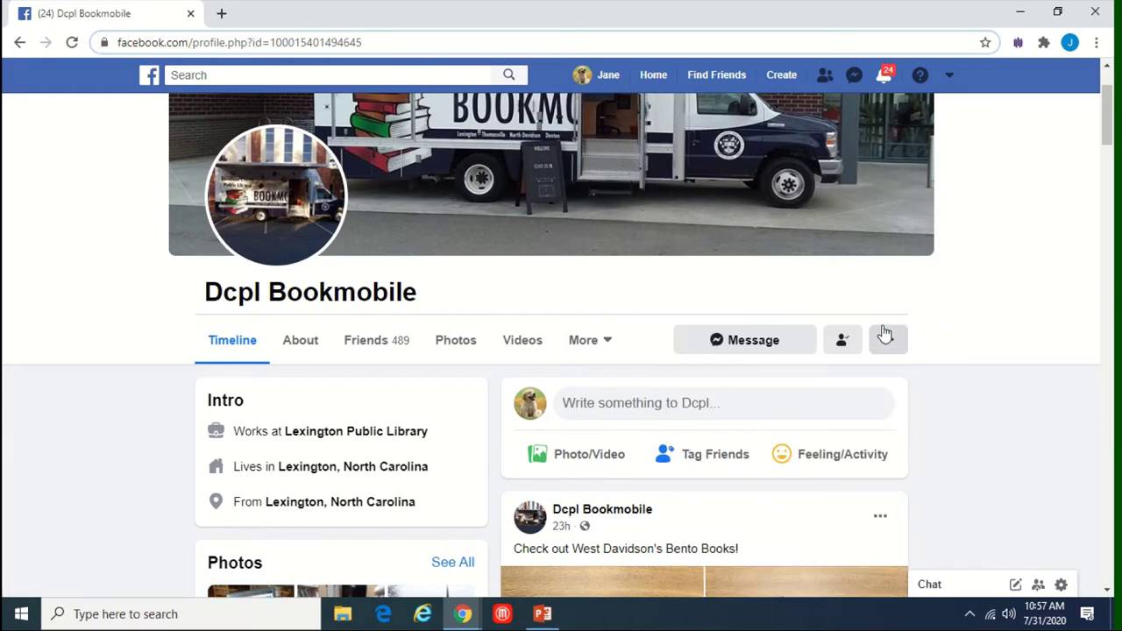
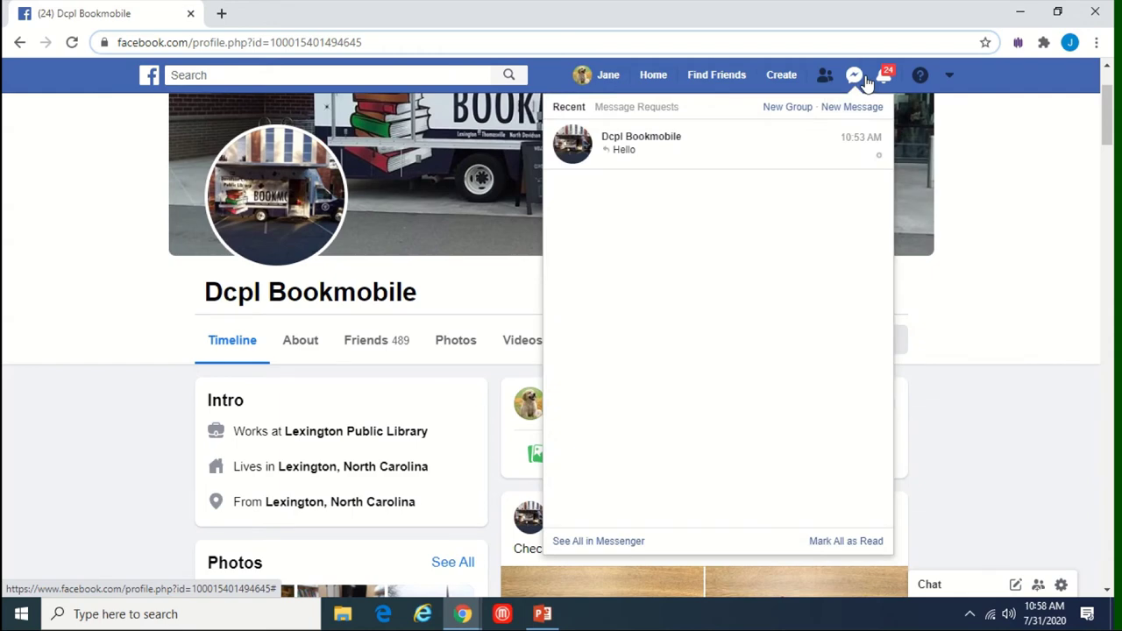
- Open the Dcpl Bookmobile conversation from Messenger's Recent list after checking Message Requests
left_click(741, 150)
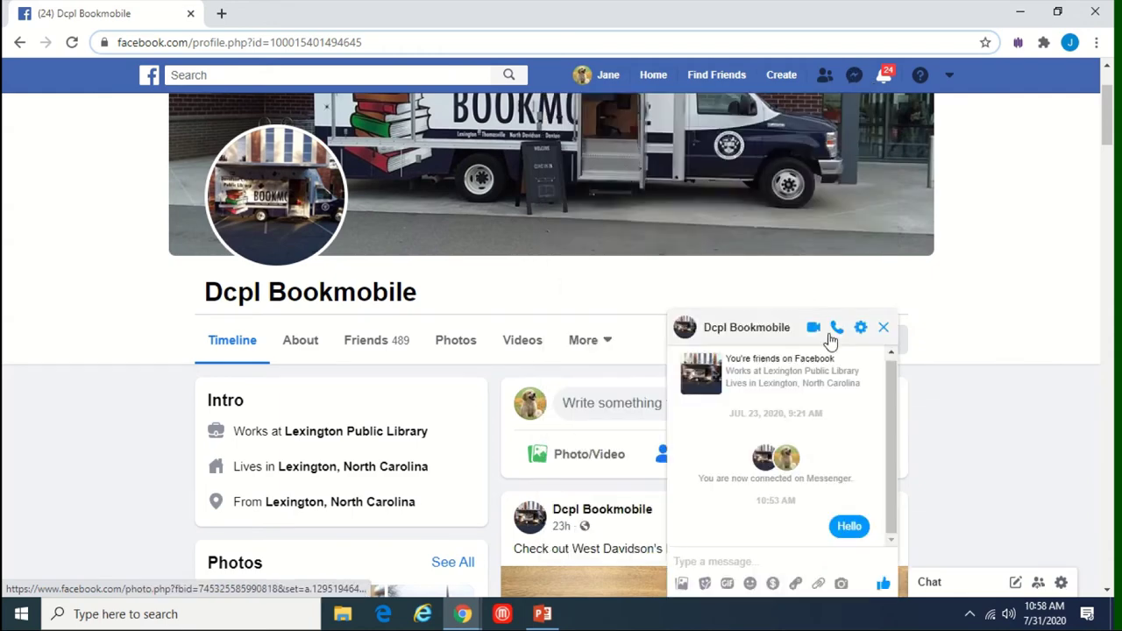
left_click(854, 76)
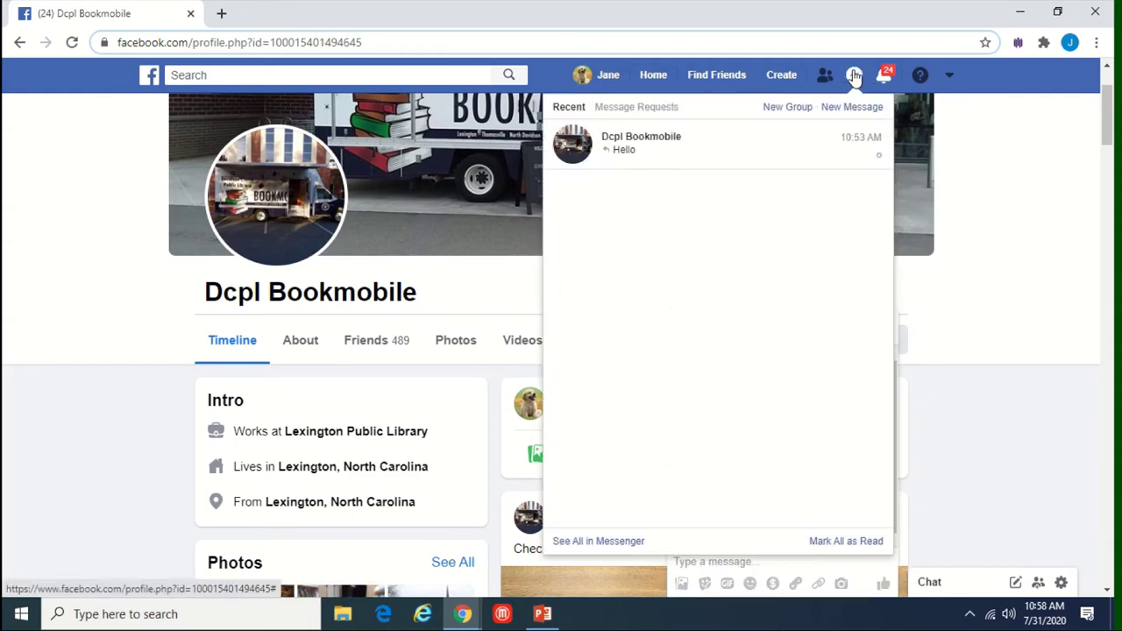
left_click(633, 107)
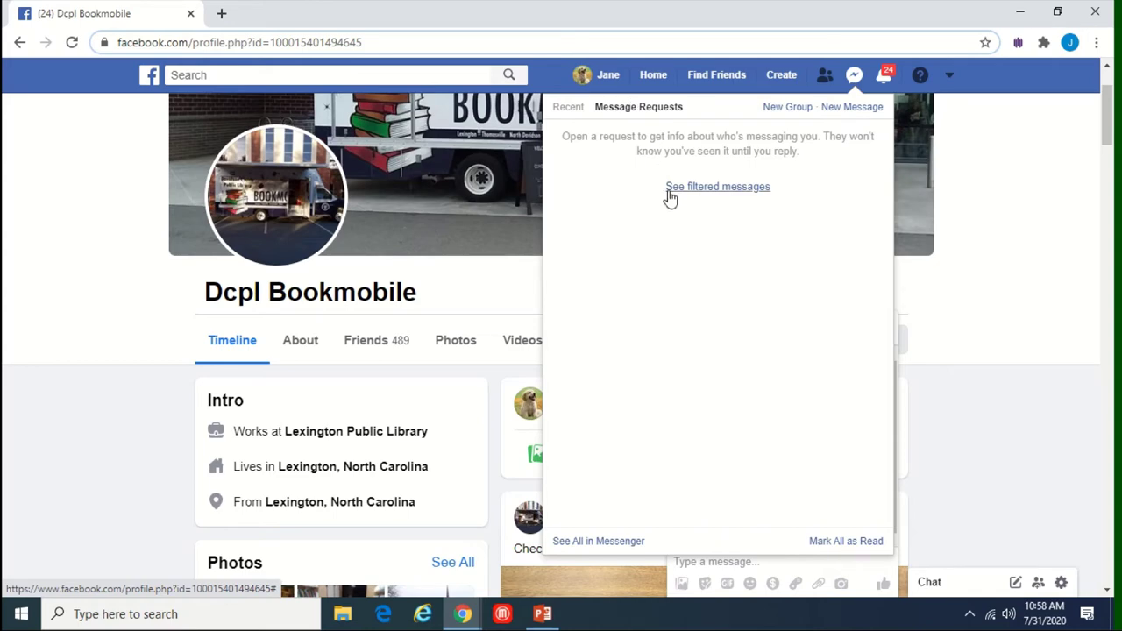
left_click(569, 109)
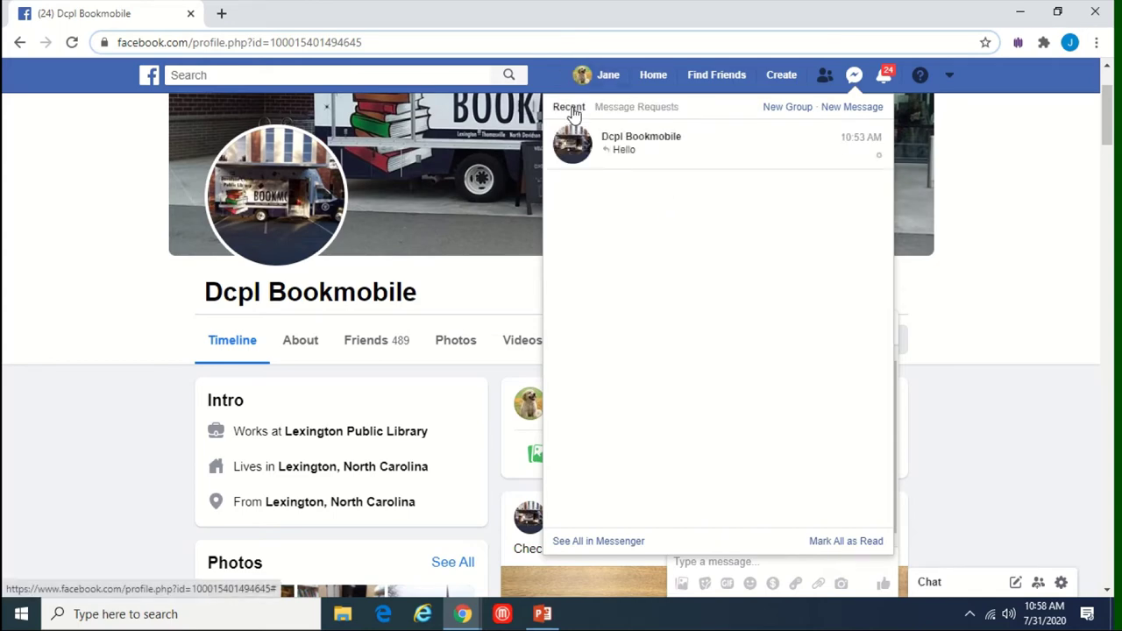
left_click(620, 149)
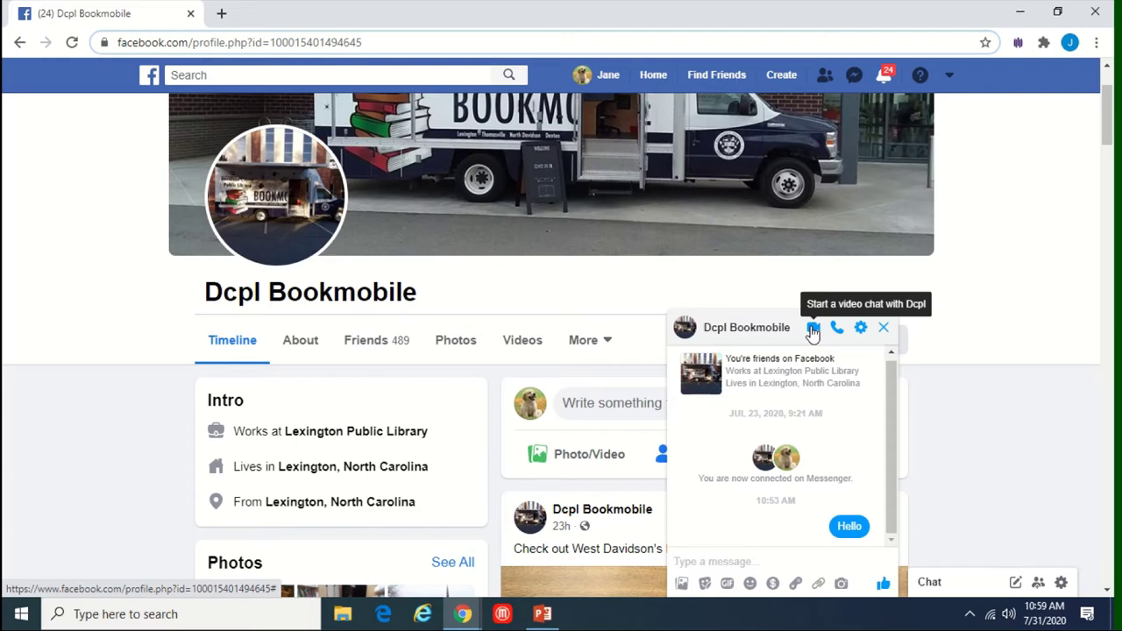
- Close the chat, unfollow Dcpl Bookmobile, then choose Unfriend from the Friends menu
left_click(883, 328)
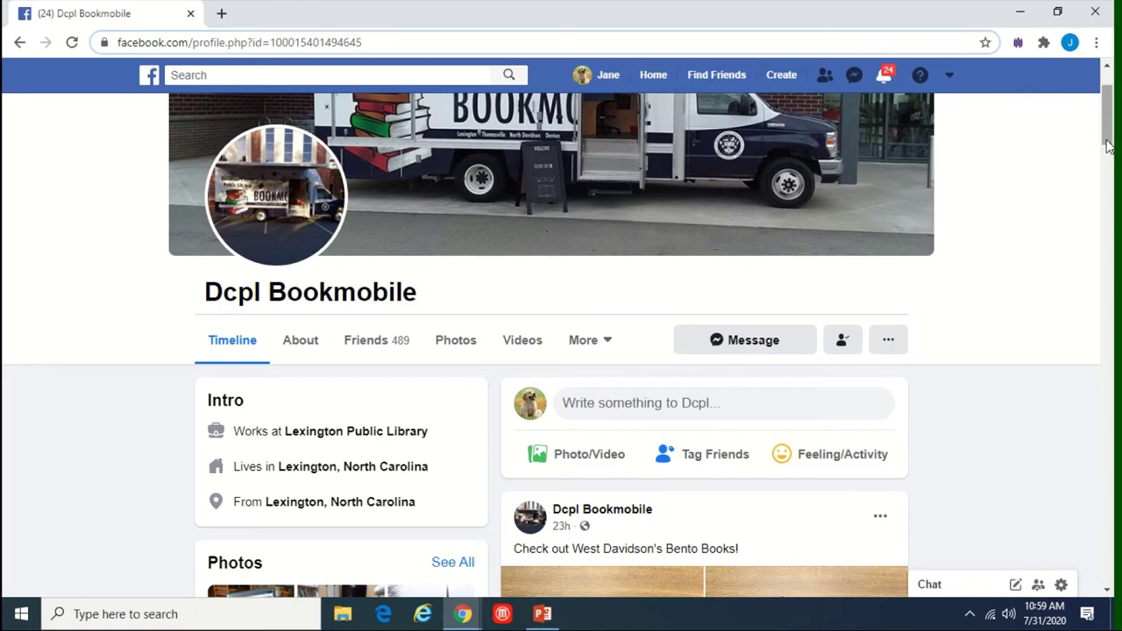
left_click(847, 341)
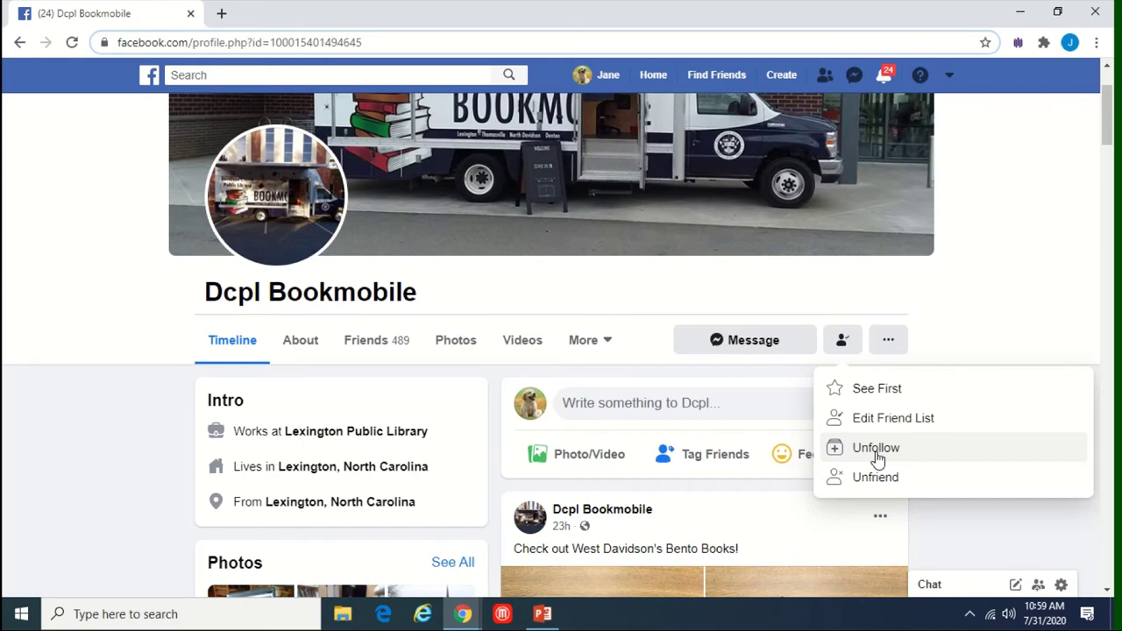
left_click(877, 458)
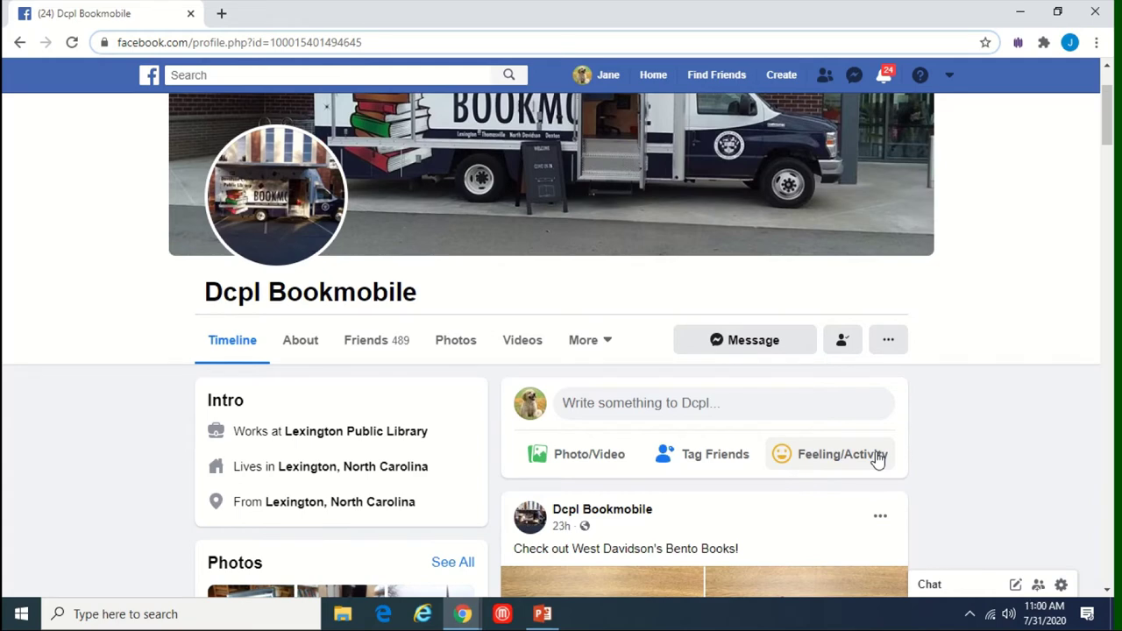
left_click(843, 349)
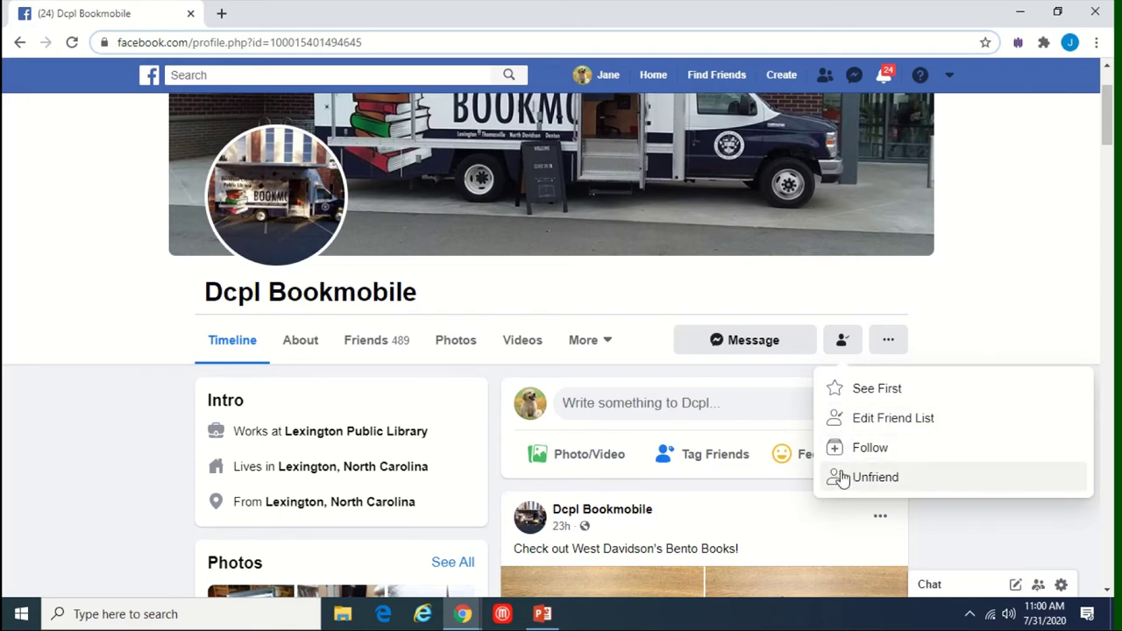
left_click(842, 478)
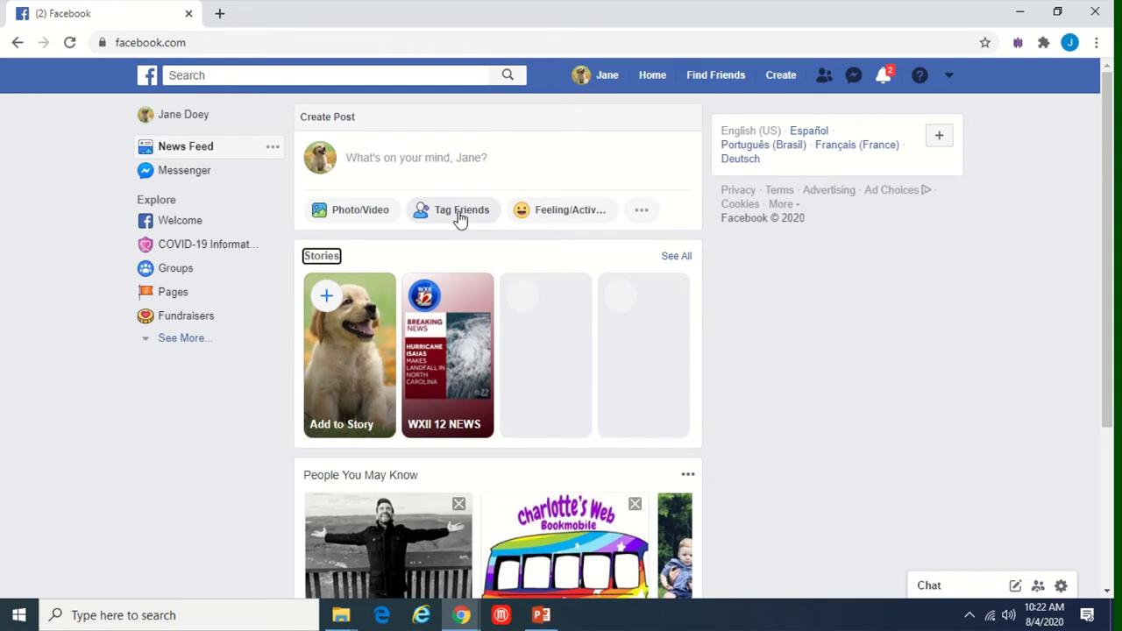
- Write the status 'Today is beautiful.' in a new post
left_click(532, 212)
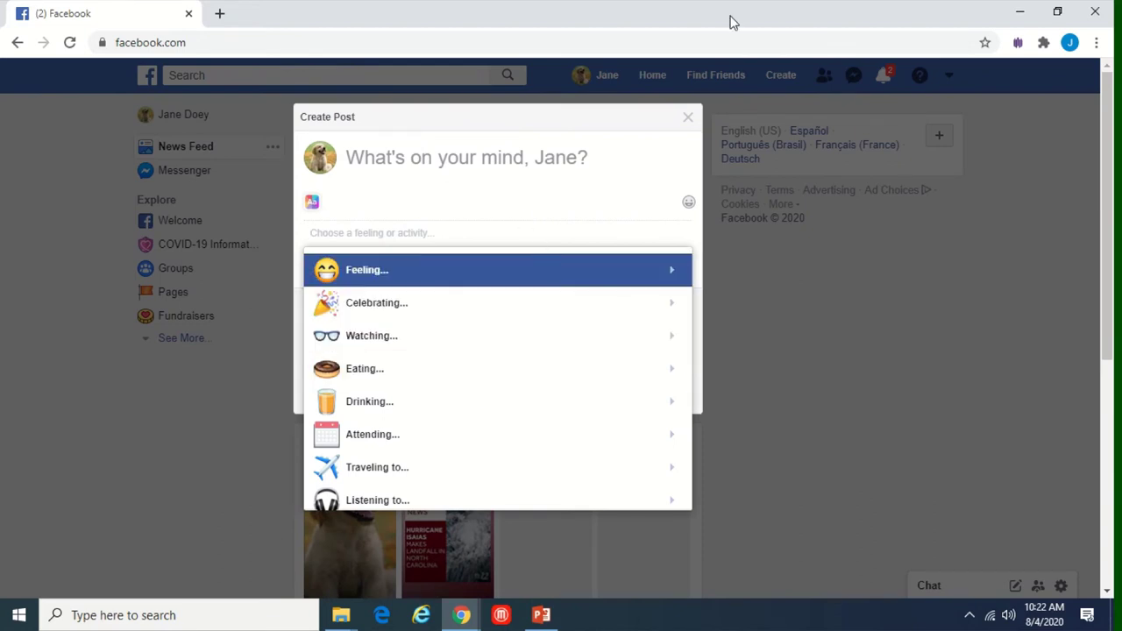
left_click(667, 170)
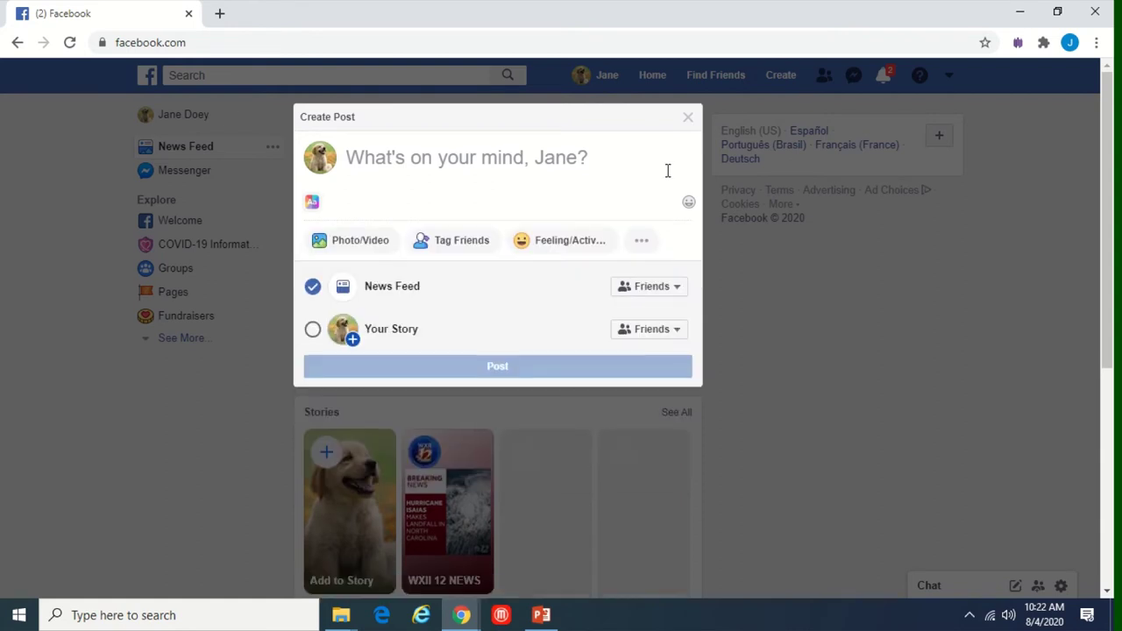
left_click(641, 249)
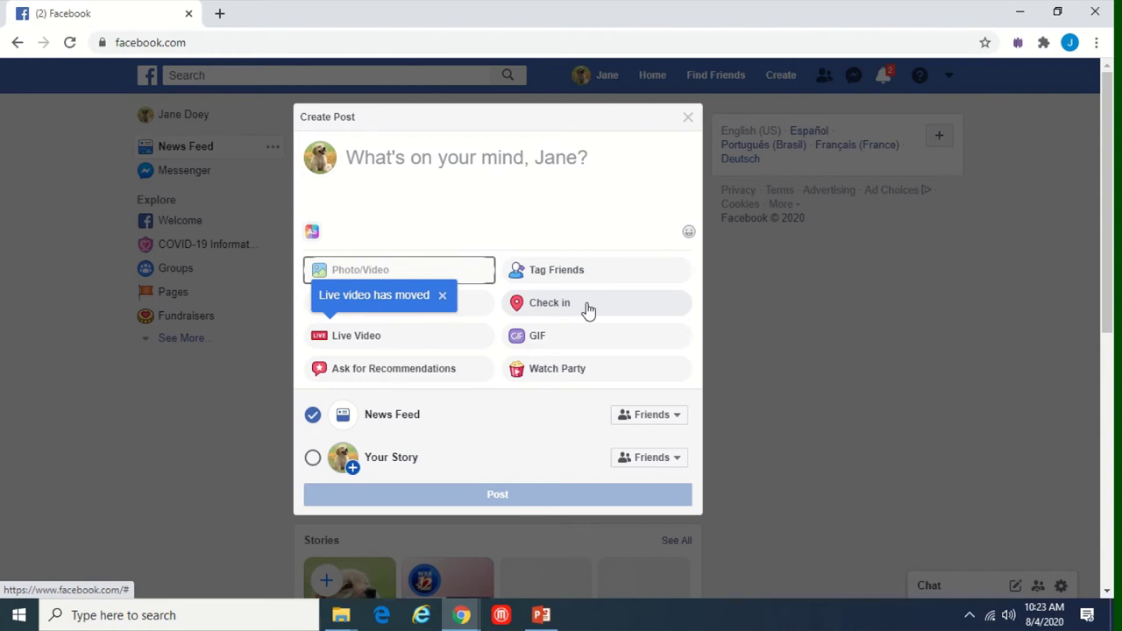
left_click(644, 168)
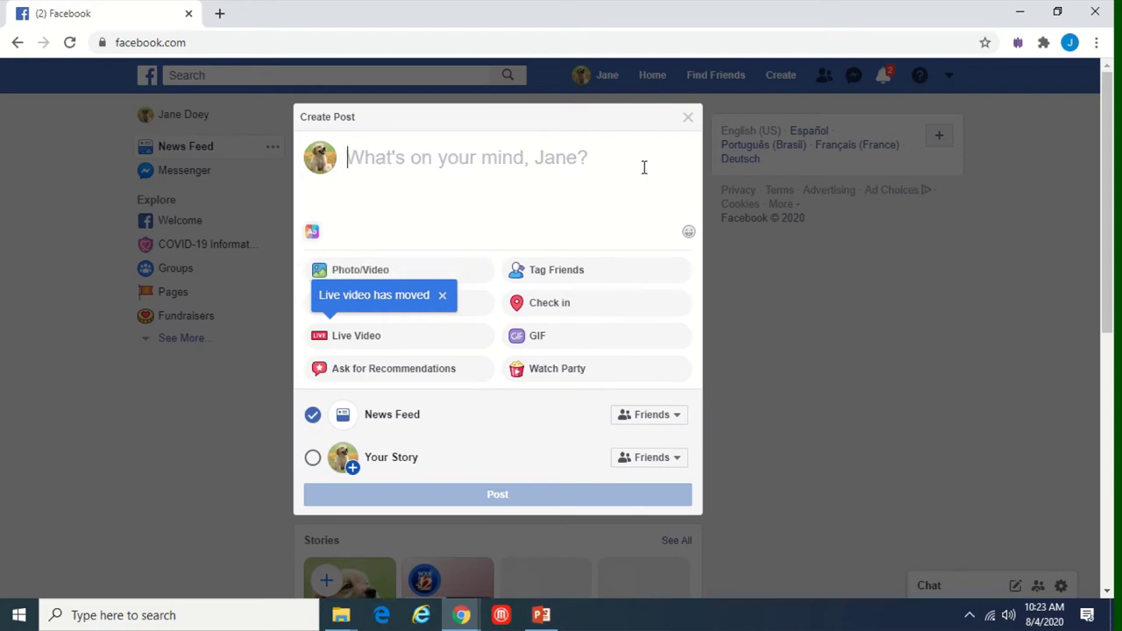
type("To")
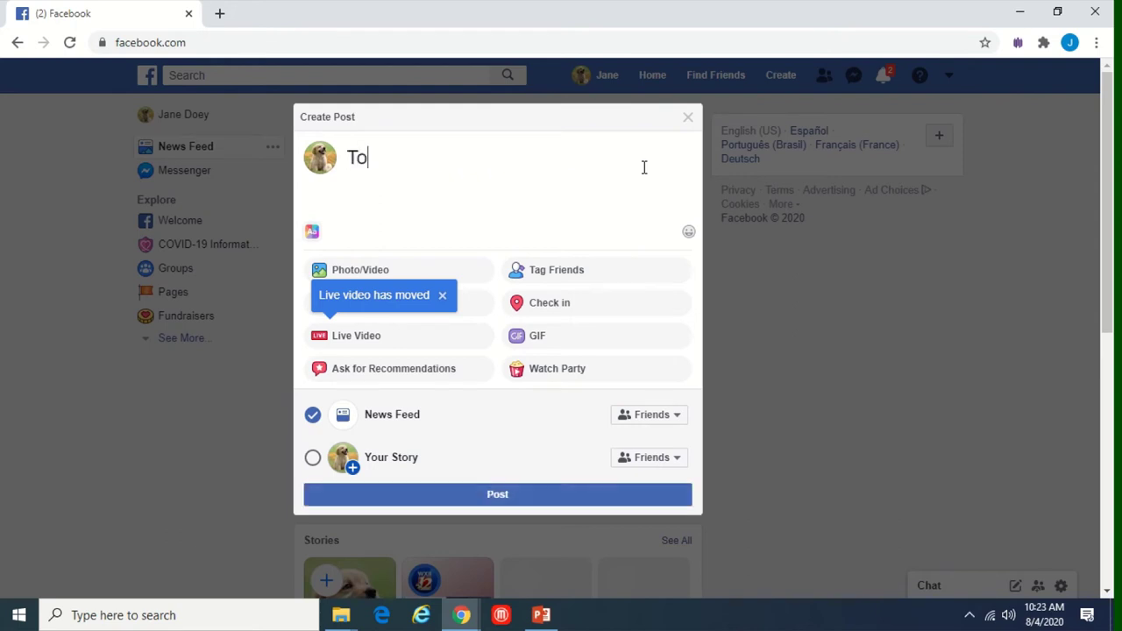
type("day is eaut")
key("BackSpace")
key("BackSpace")
key("BackSpace")
key("BackSpace")
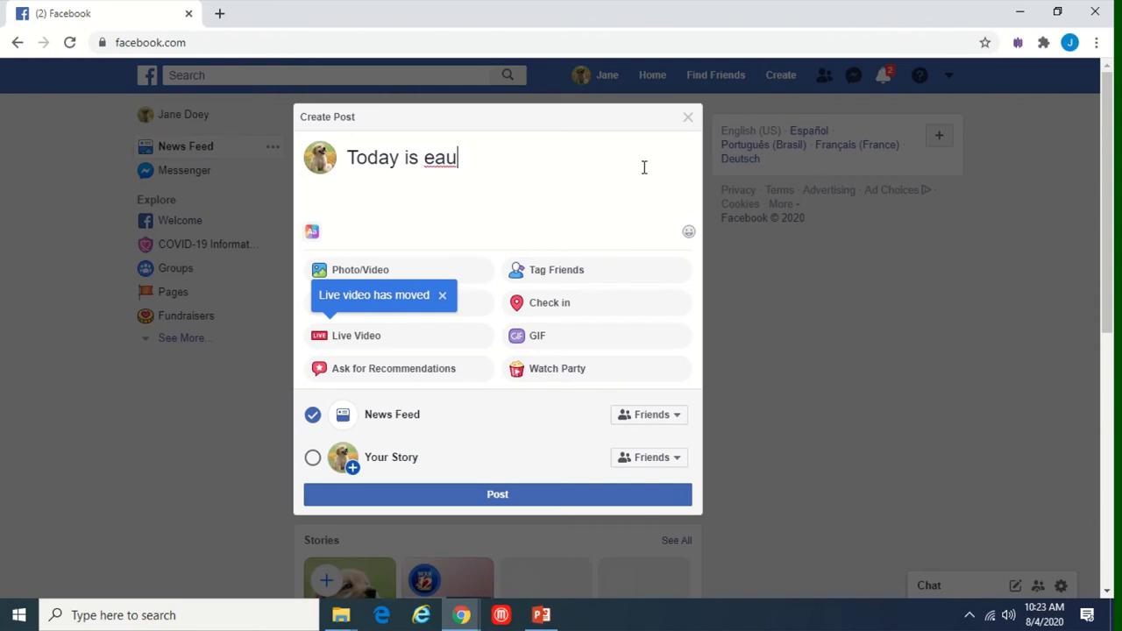
type("eautifulbb")
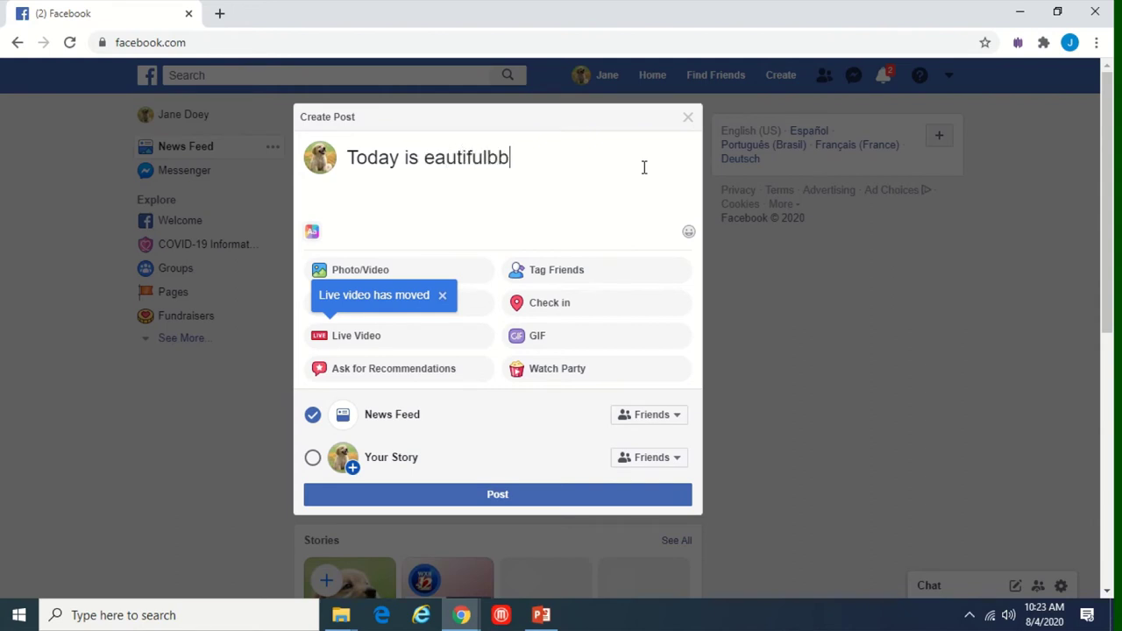
key("BackSpace")
key("BackSpace")
left_click(425, 158)
left_click(424, 158)
type("b")
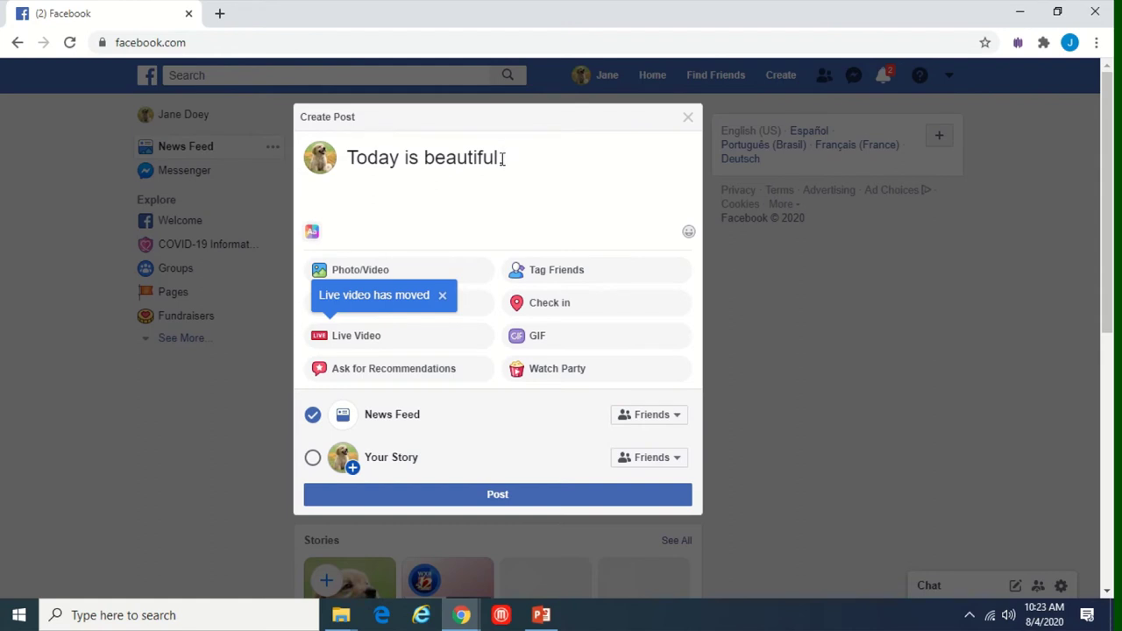
type(".")
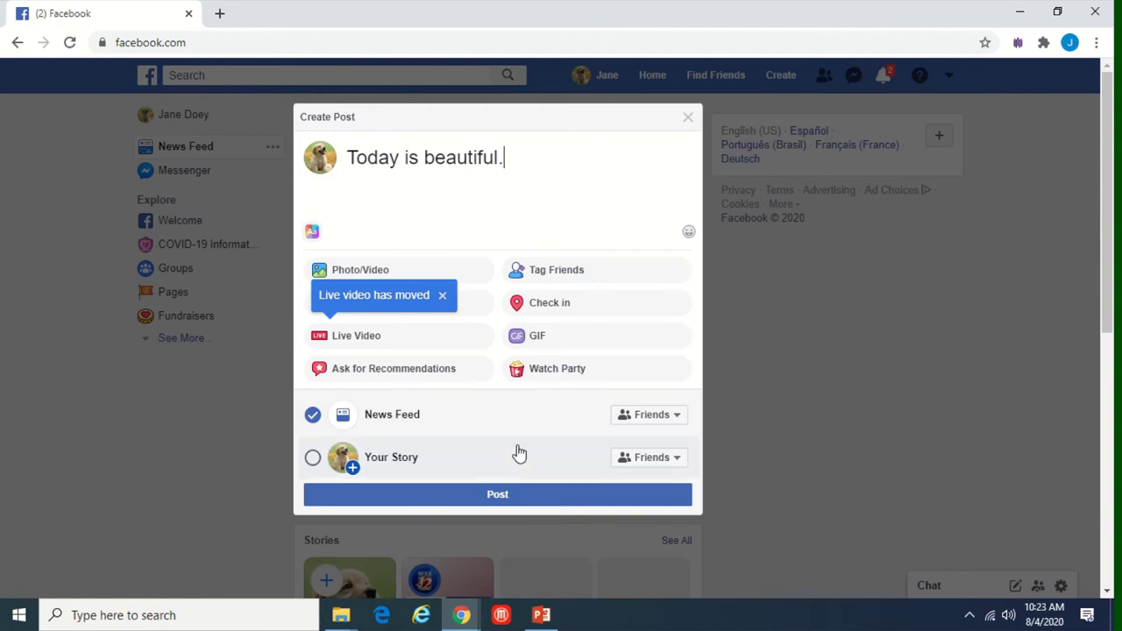
- Add the post to Your Story, keep the Friends audience, and publish it
left_click(314, 458)
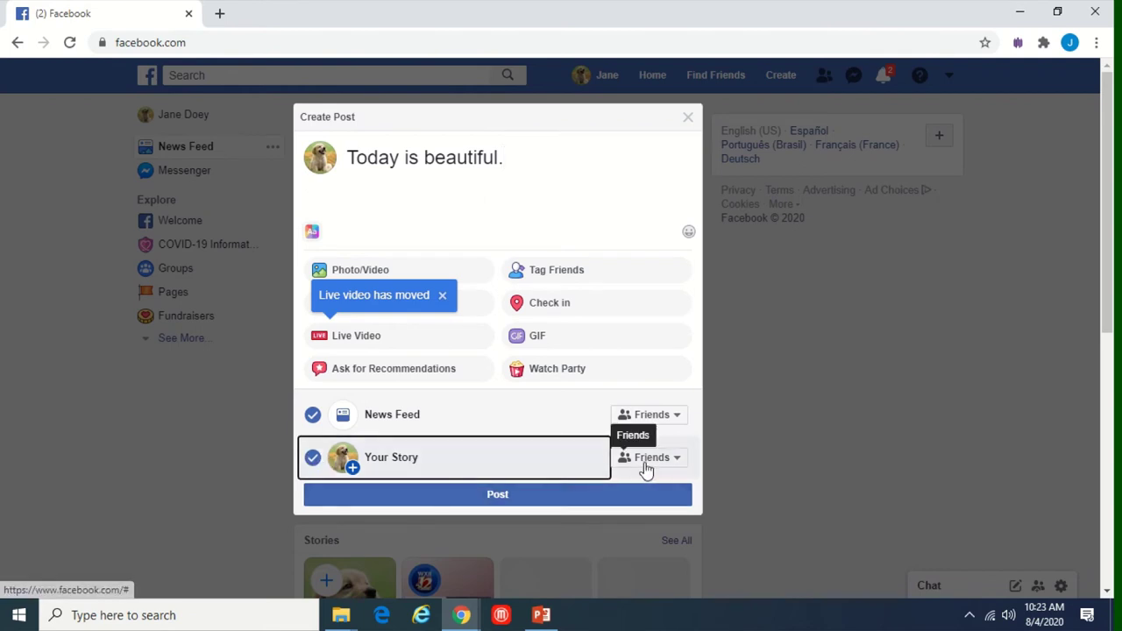
left_click(680, 427)
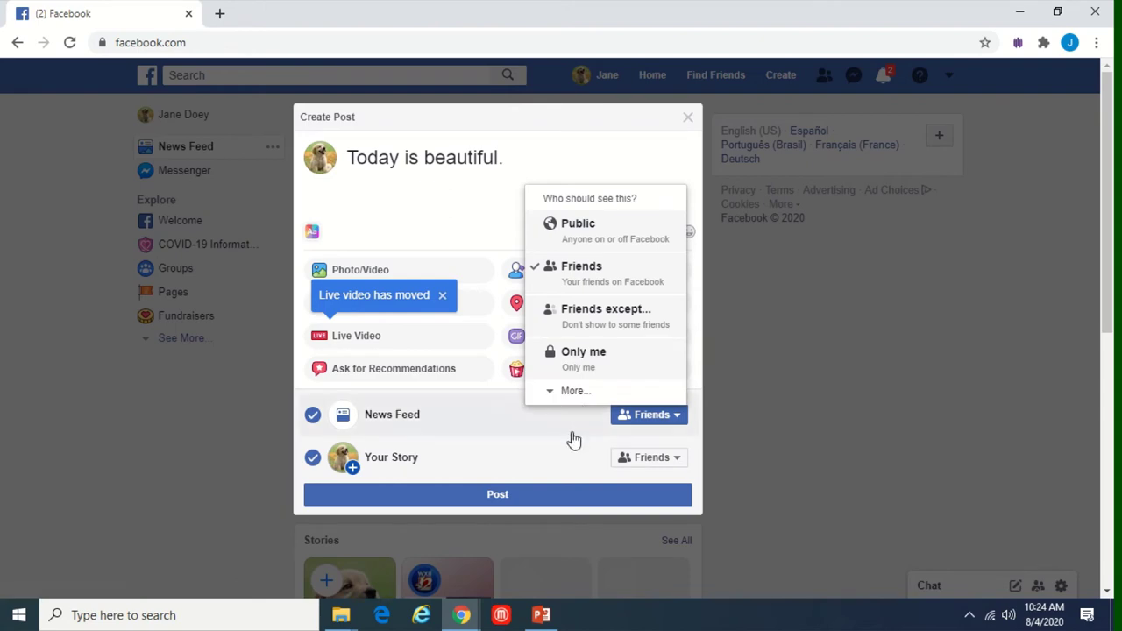
left_click(556, 501)
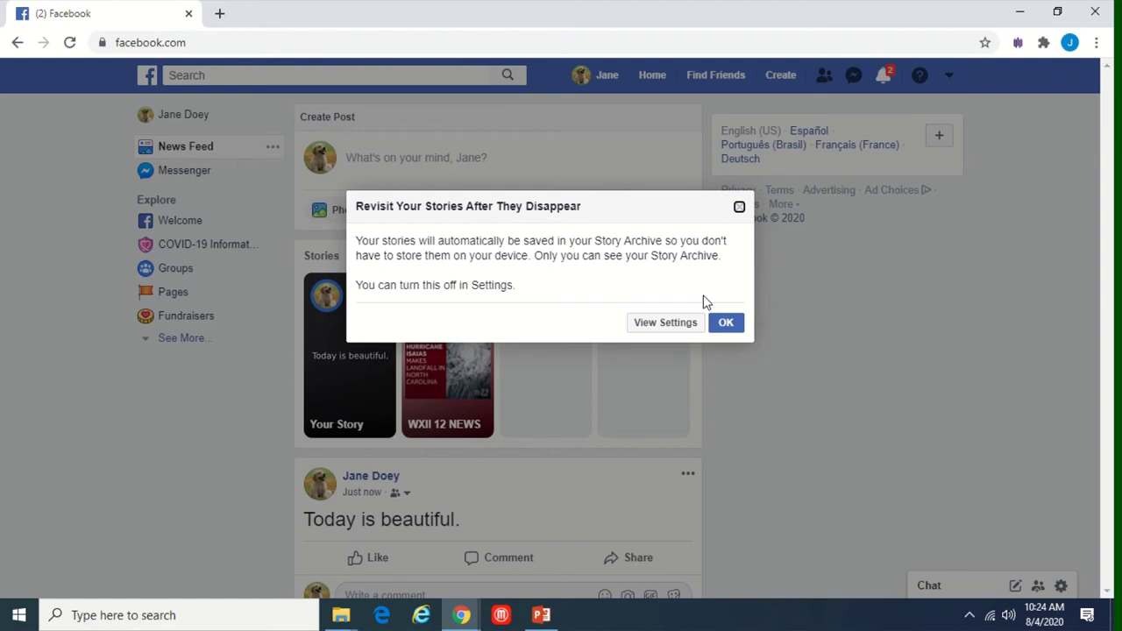
- Dismiss the Revisit Your Stories notice and watch the WXII 12 NEWS and your own story
left_click(725, 323)
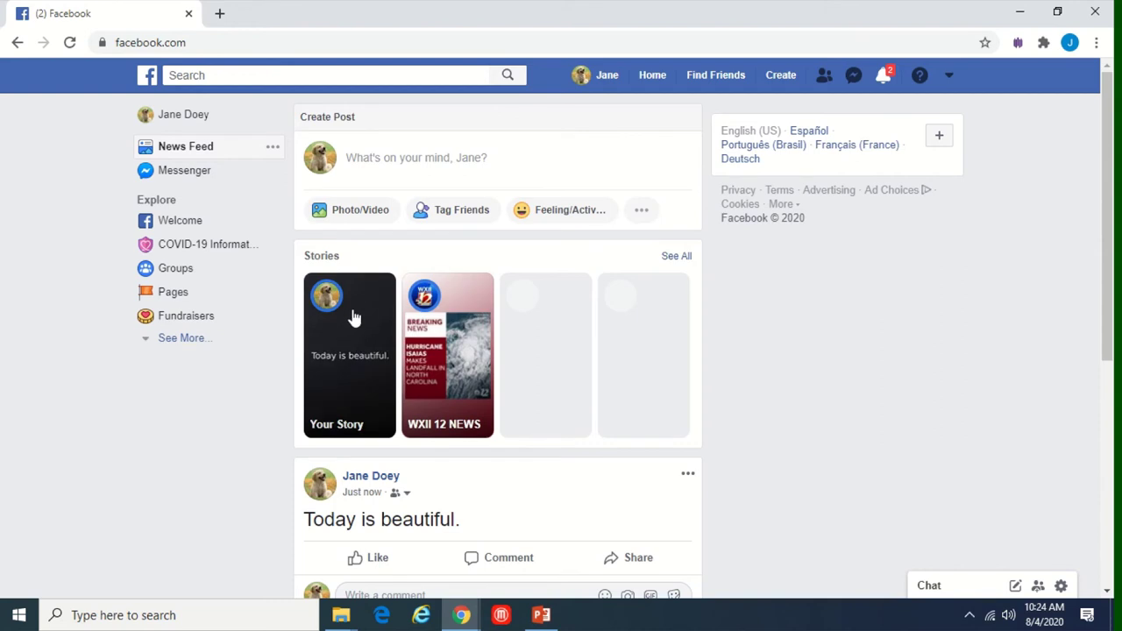
left_click(437, 353)
left_click(392, 323)
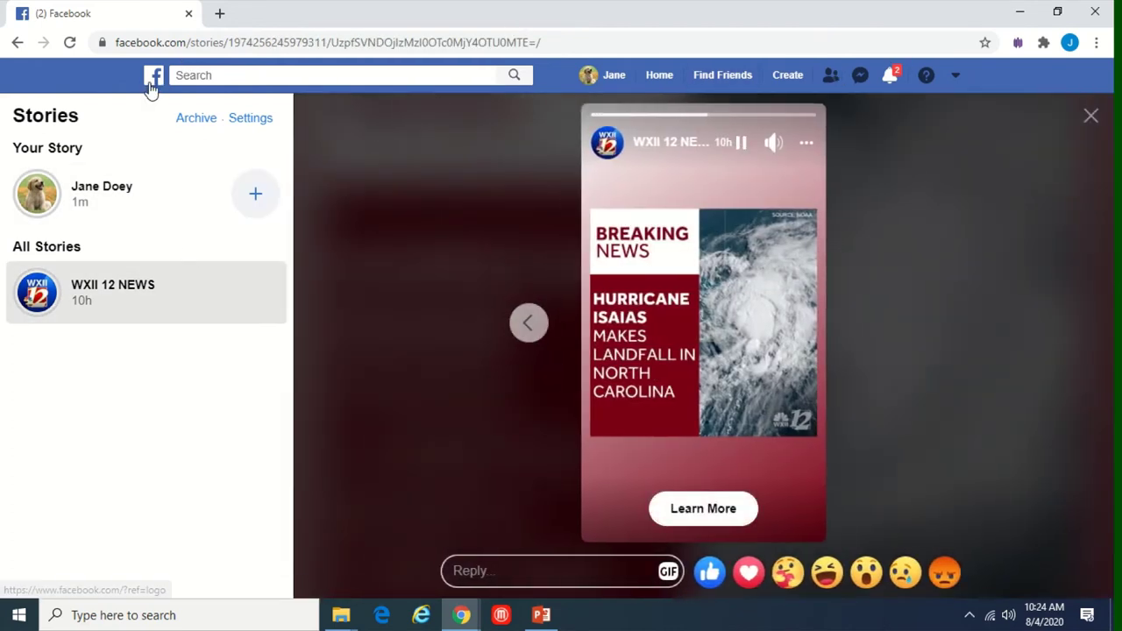
- Close the Stories viewer to return to the News Feed
left_click(1092, 116)
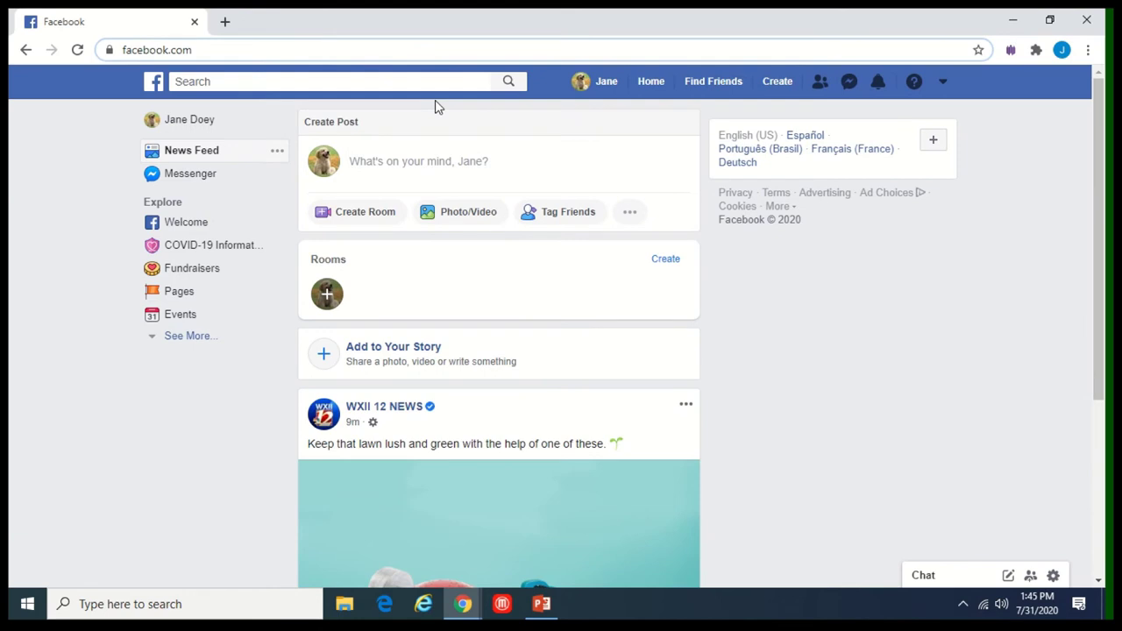
- Open Google News from the Google apps grid in a new Chrome tab
left_click(225, 20)
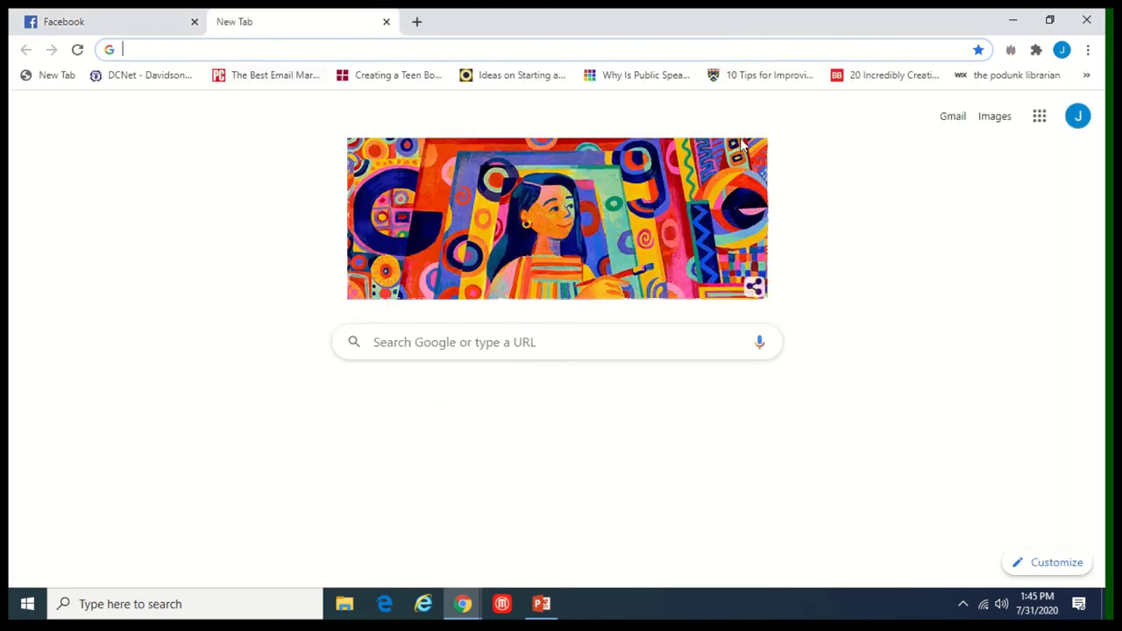
left_click(1040, 117)
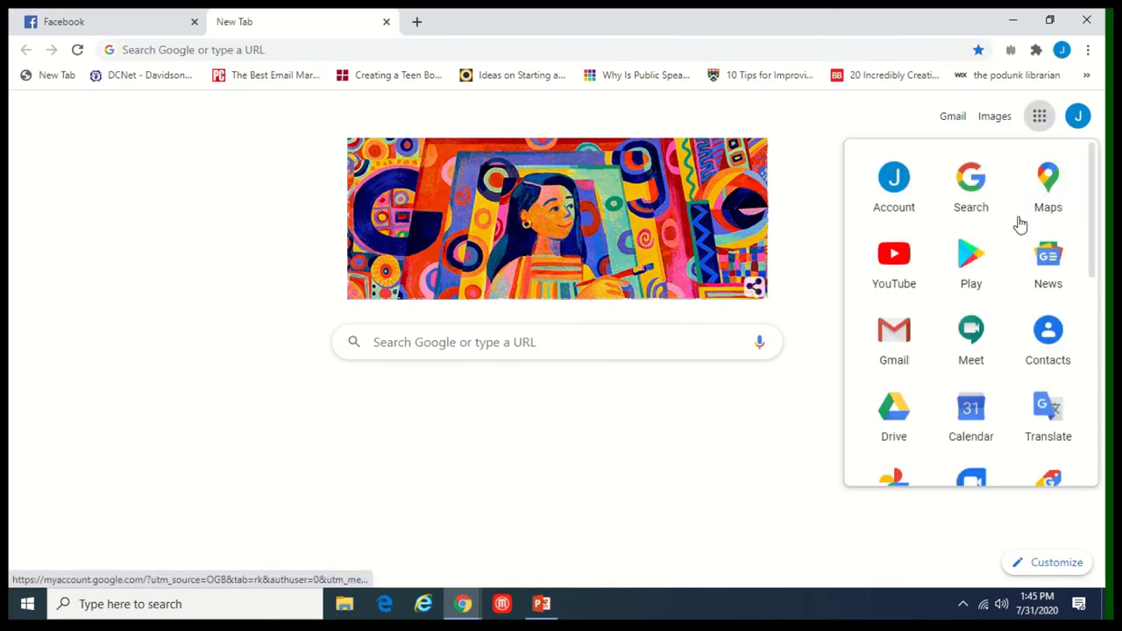
left_click(1046, 257)
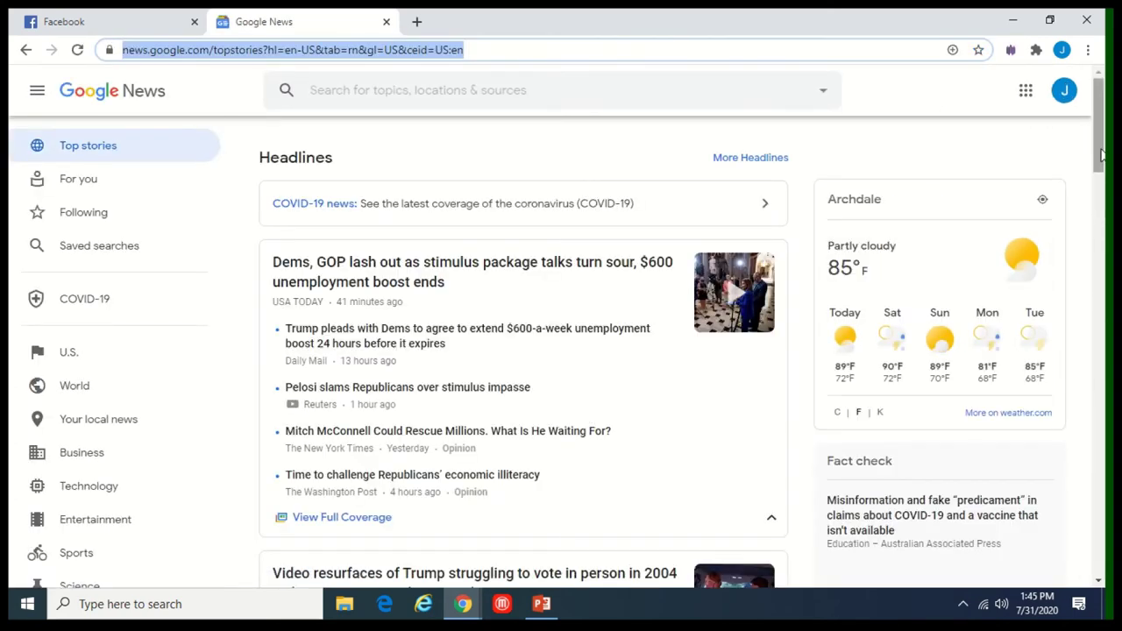
- Scroll down Google News Top stories to the For you and U.S. headlines
left_click_drag(1103, 154, 1103, 292)
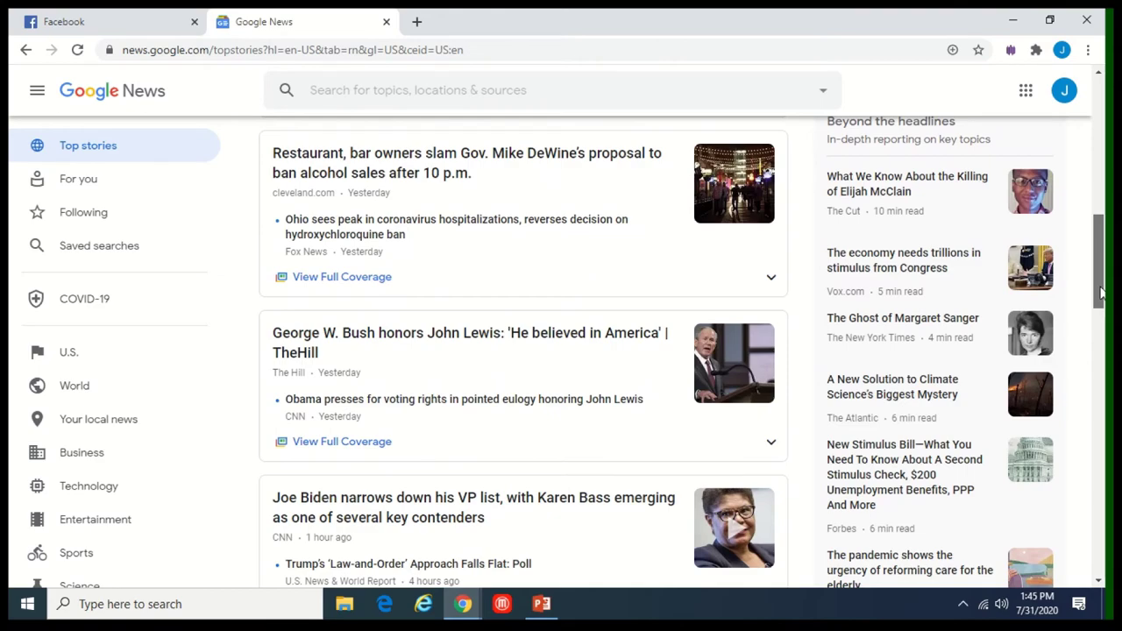
left_click_drag(1103, 292, 1078, 453)
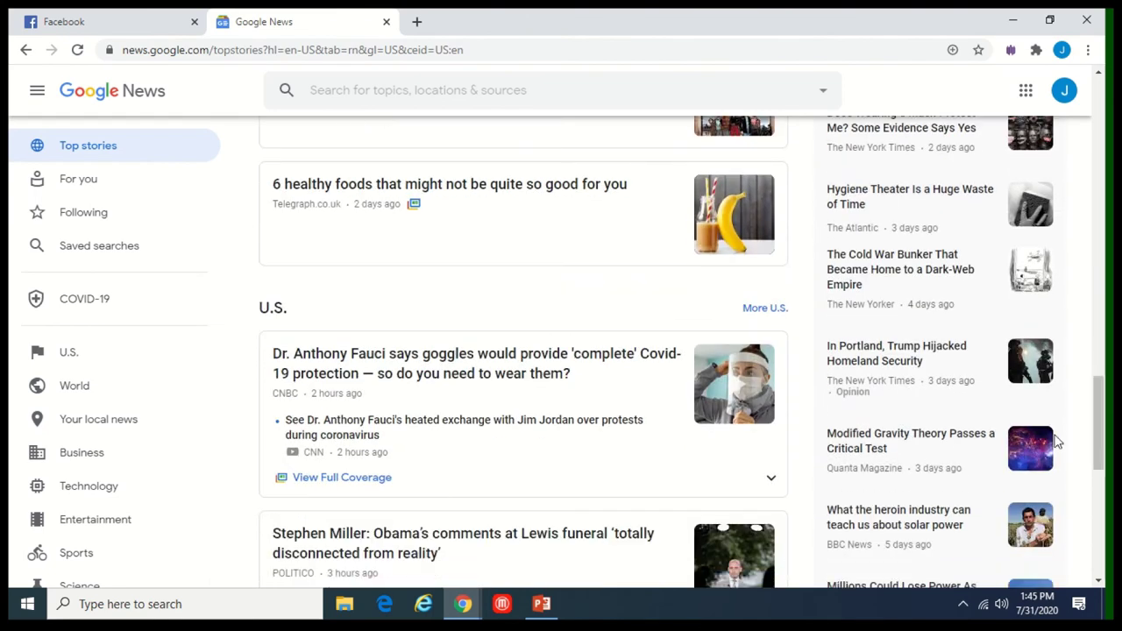
- Open the Telegraph article '6 healthy foods that might not be quite so good for you'
left_click(543, 199)
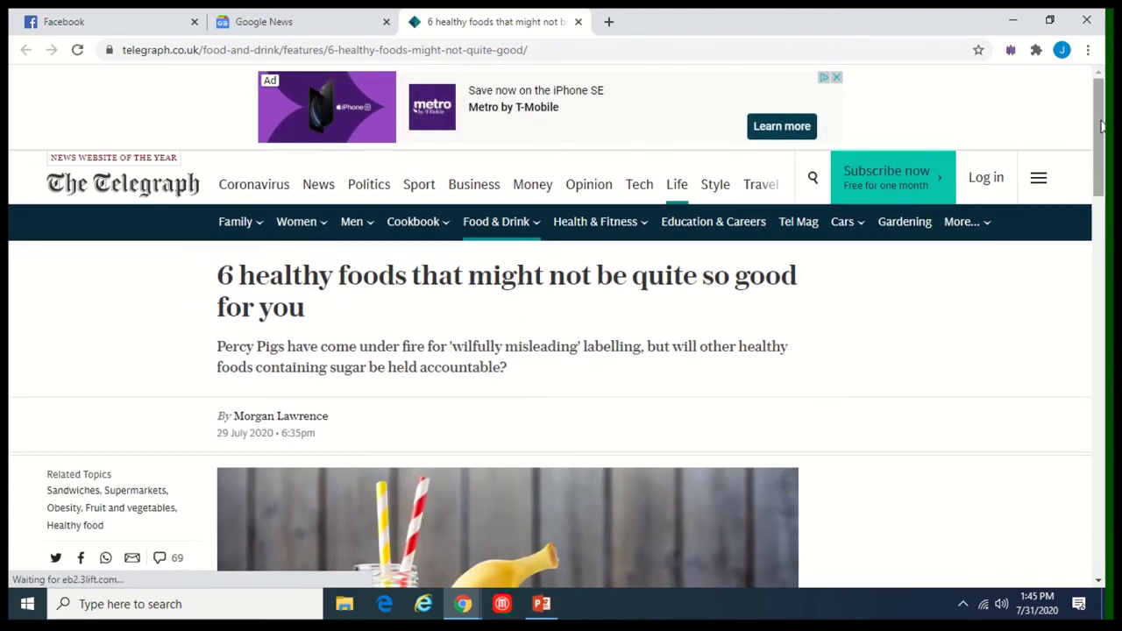
- Share the article using the Facebook icon under Related Topics
left_click_drag(1101, 127, 1101, 157)
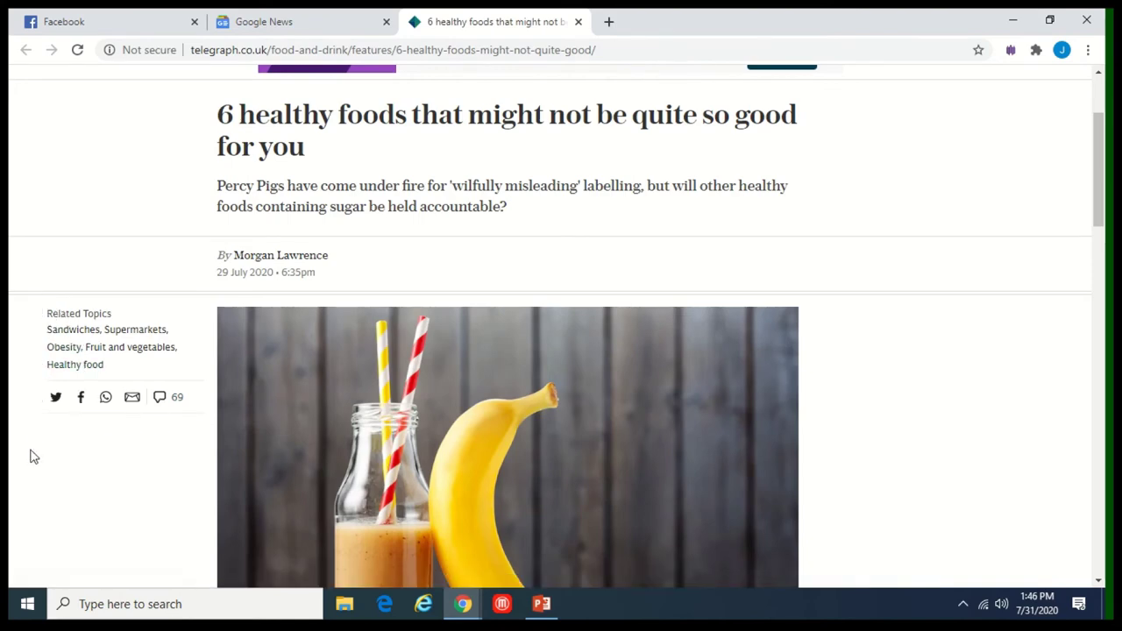
left_click(82, 399)
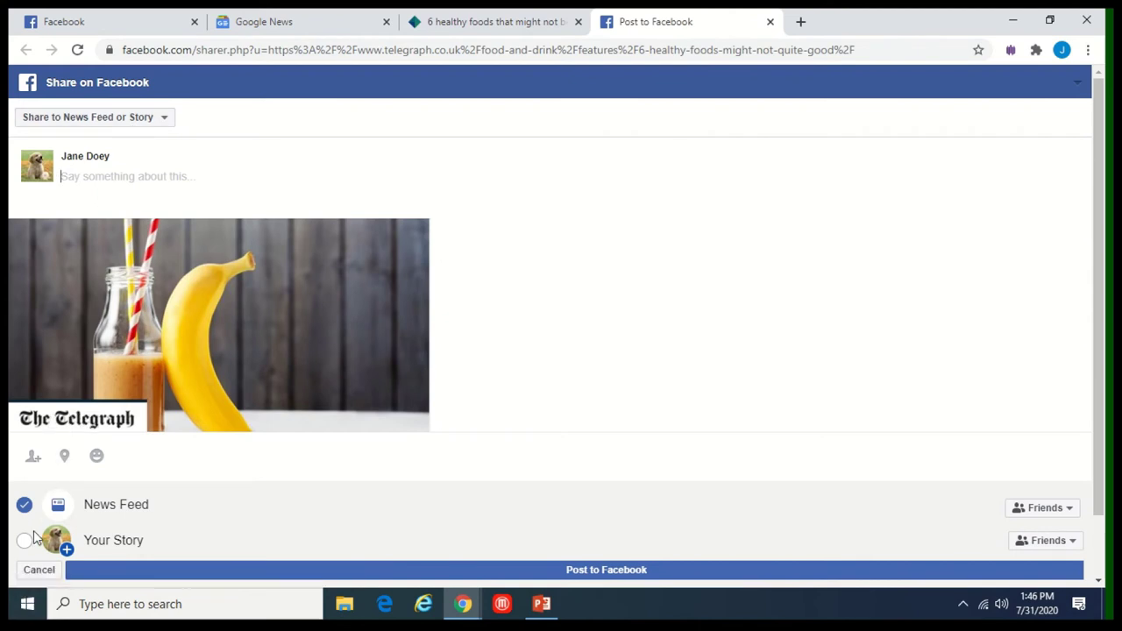
- Keep 'Share to News Feed or Story' selected and post the Telegraph article to Facebook
left_click(154, 120)
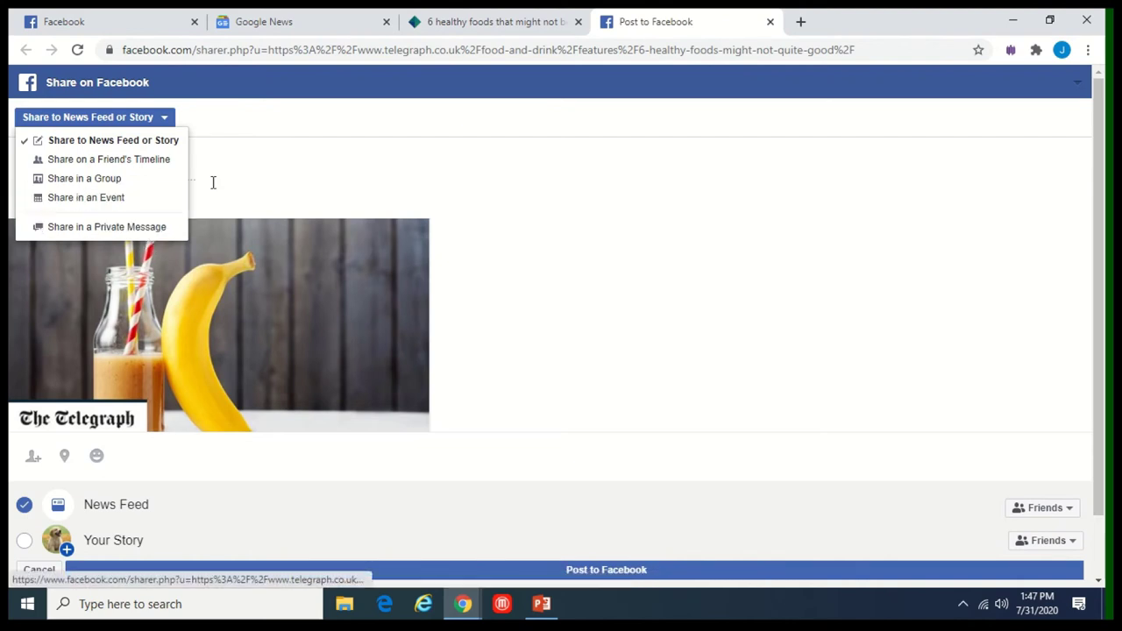
left_click(161, 140)
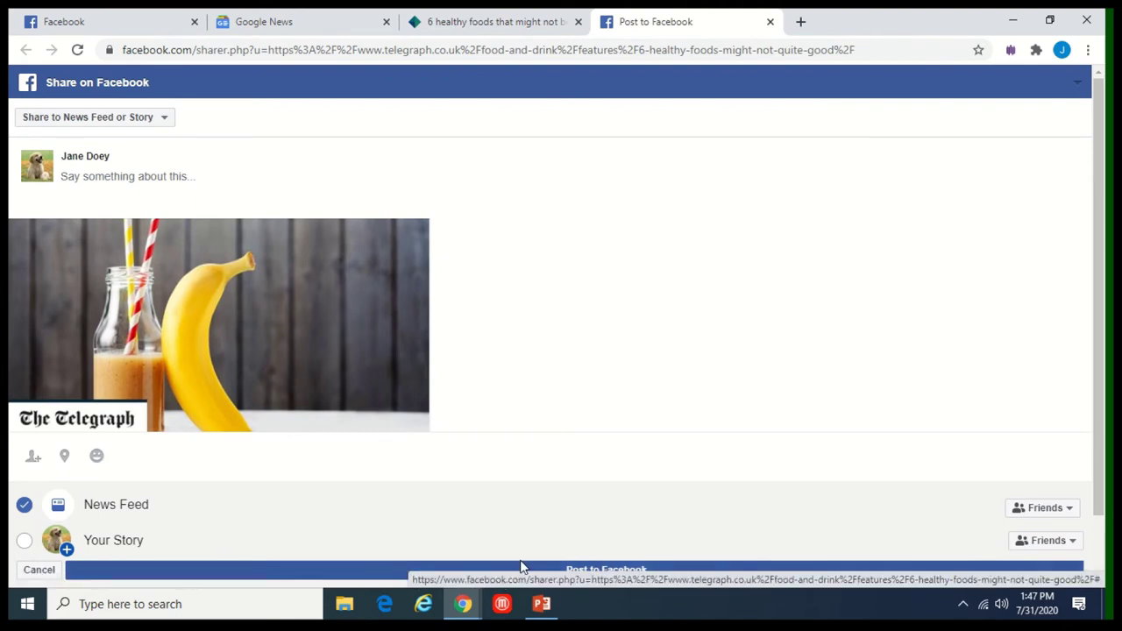
left_click(331, 574)
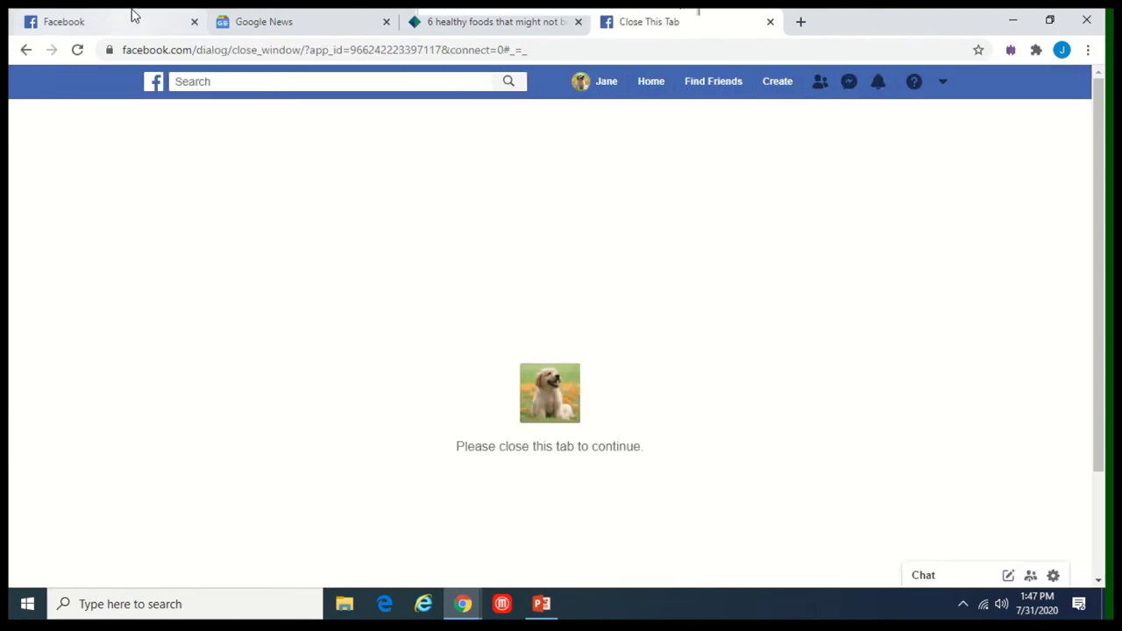
- Close the share confirmation tab, then reload the Facebook feed and scroll to the new shared post
mouse_move(364, 42)
left_click(770, 22)
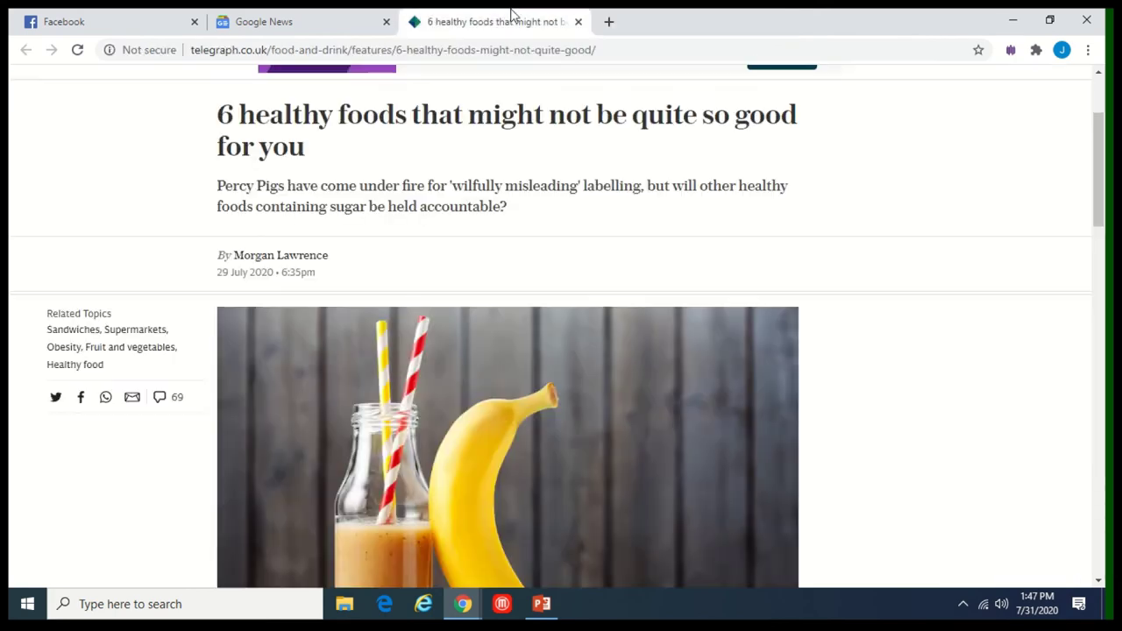
left_click(41, 19)
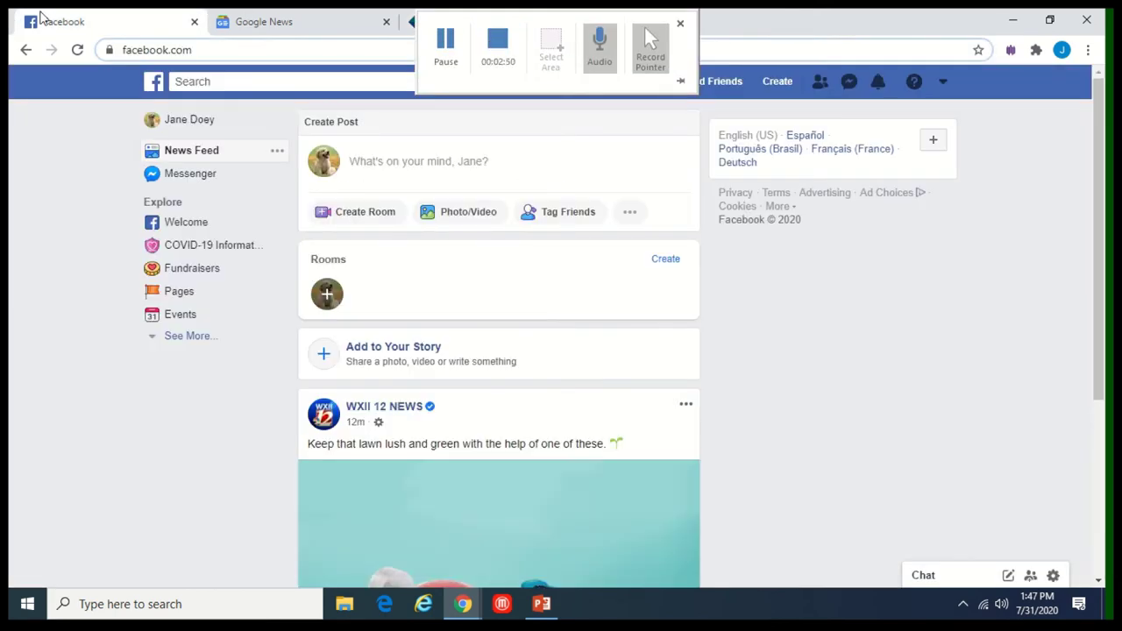
left_click(85, 52)
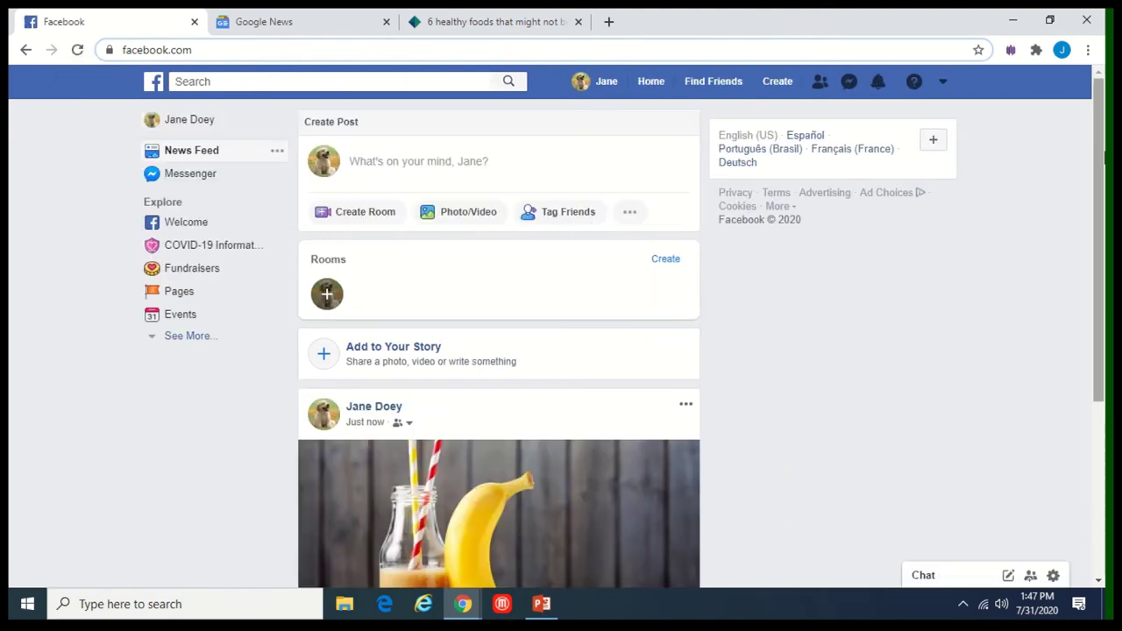
scroll(500, 351, "down", 3)
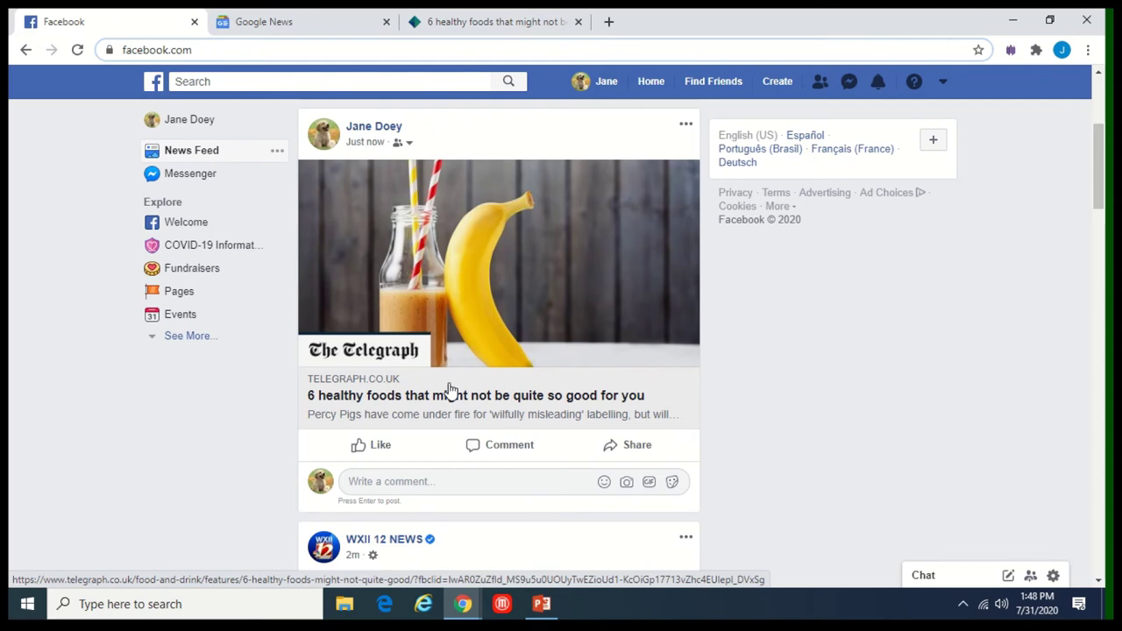
mouse_move(389, 444)
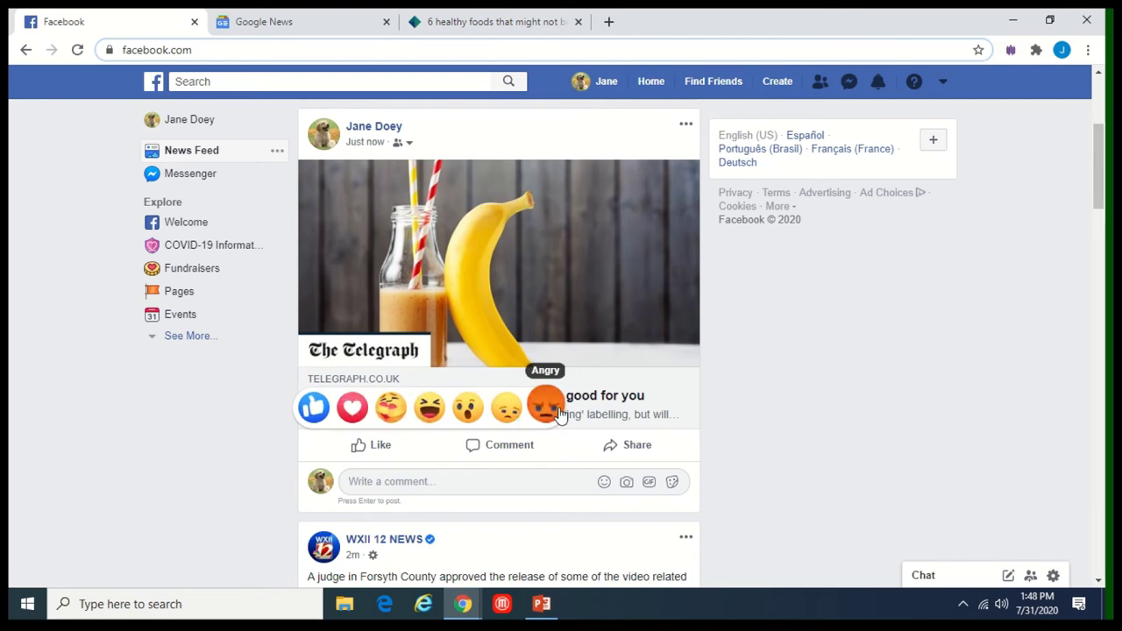
- Give the shared Telegraph healthy-foods post an Angry reaction
left_click(558, 414)
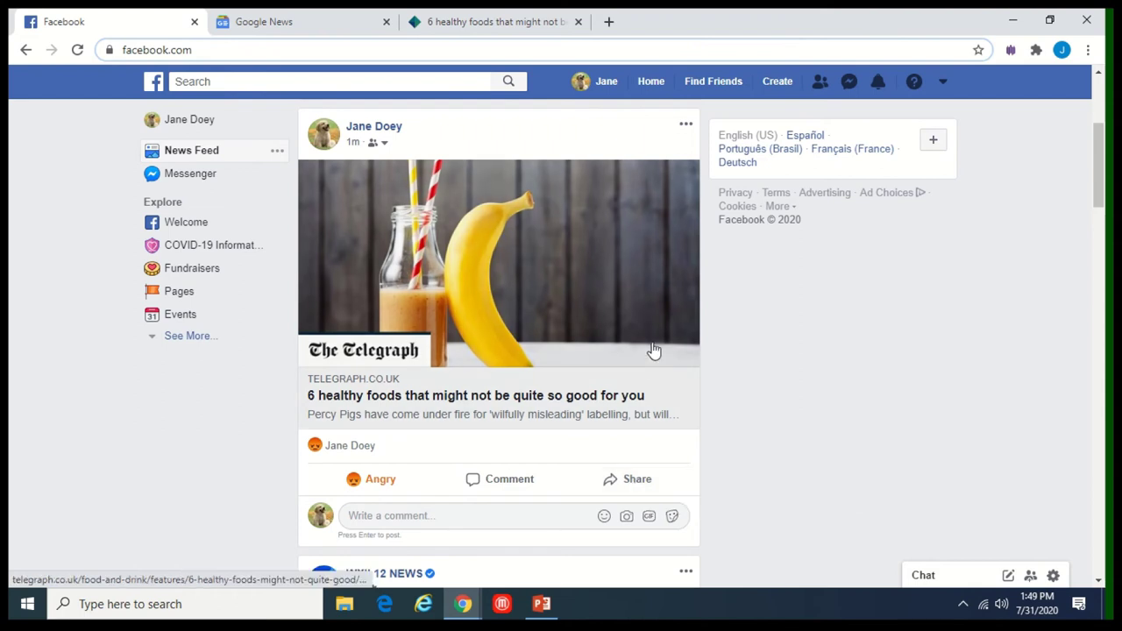
left_click(687, 127)
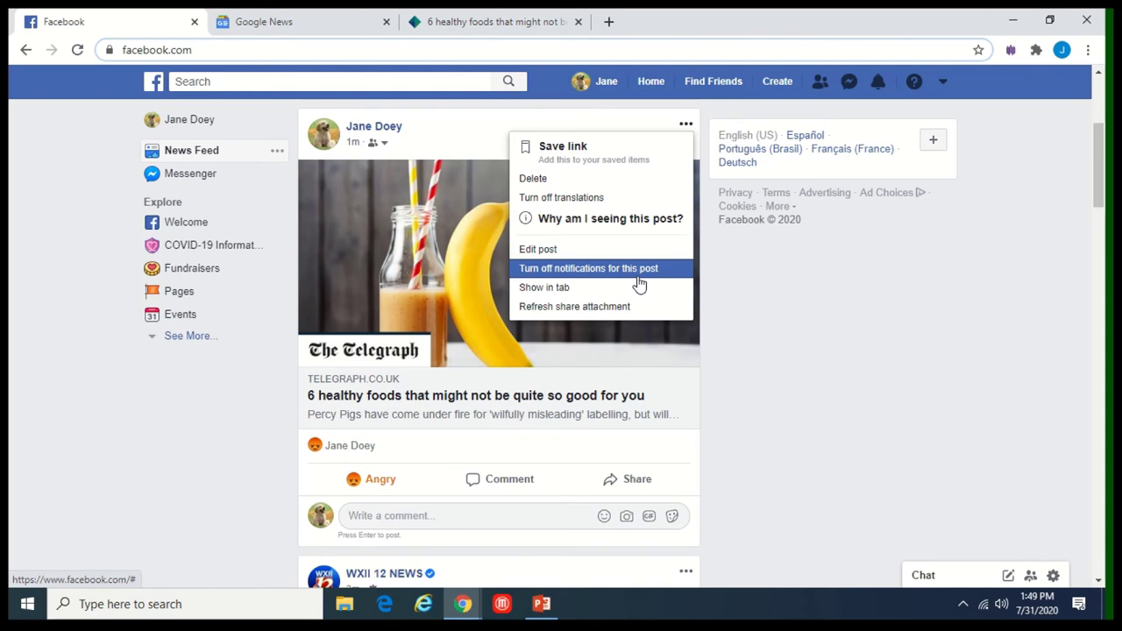
- Delete the shared Telegraph healthy-foods post and confirm the 'Delete Post?' dialog
left_click(614, 291)
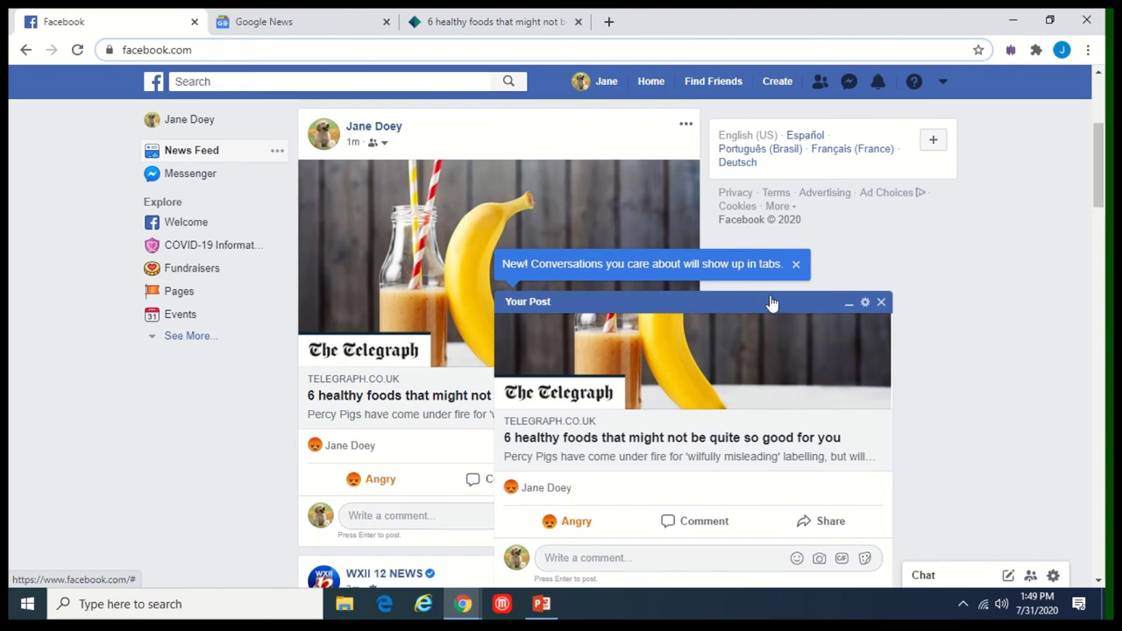
left_click(882, 303)
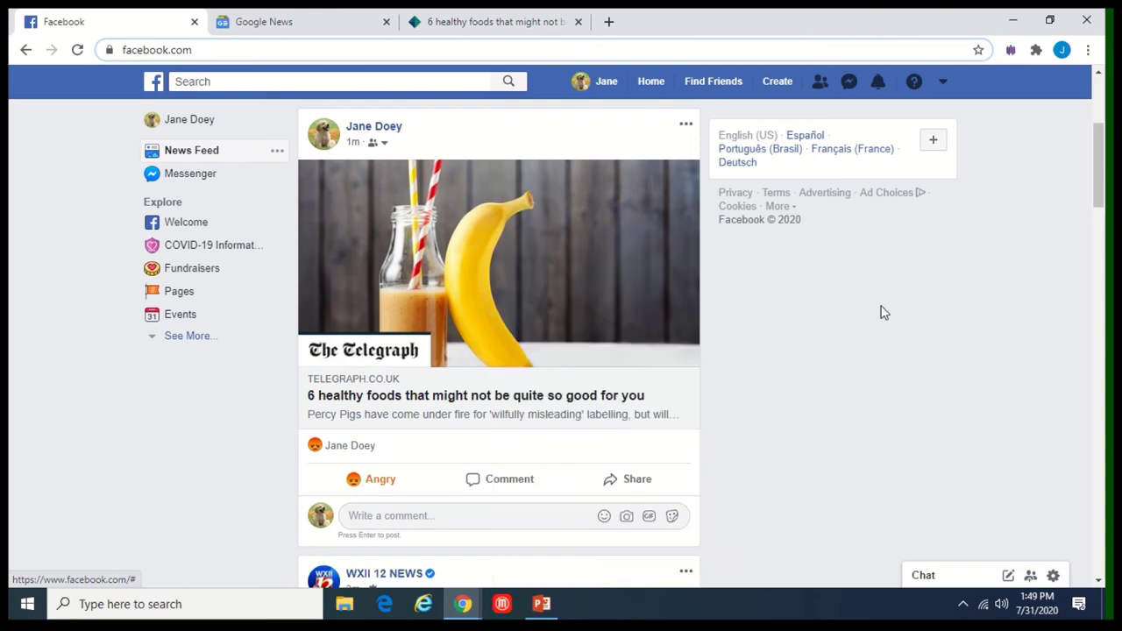
left_click(686, 127)
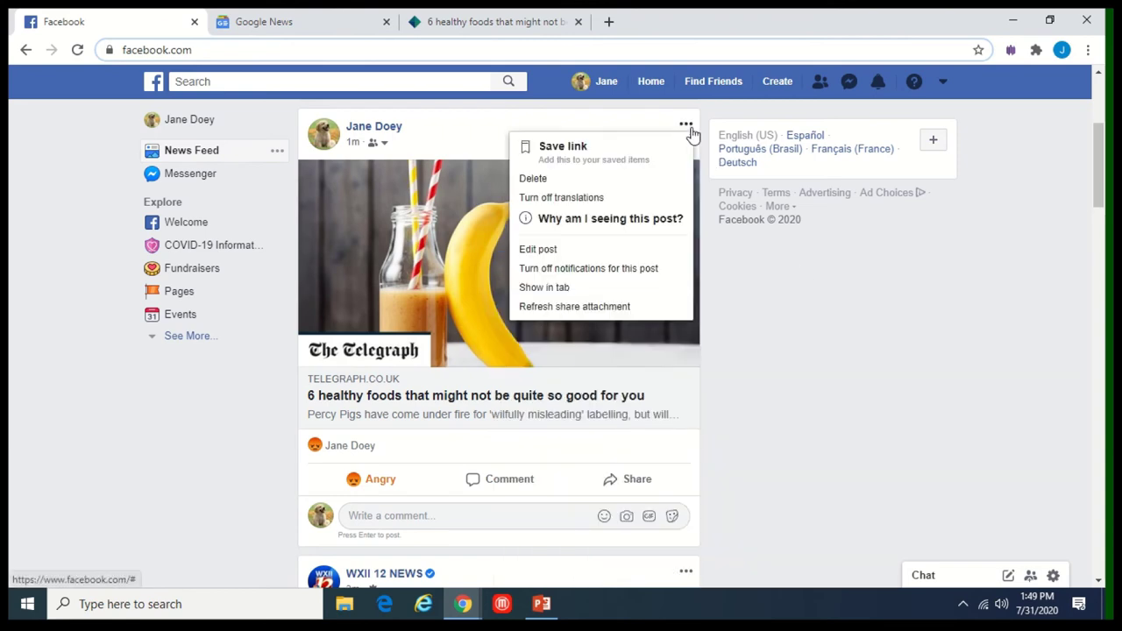
left_click(659, 179)
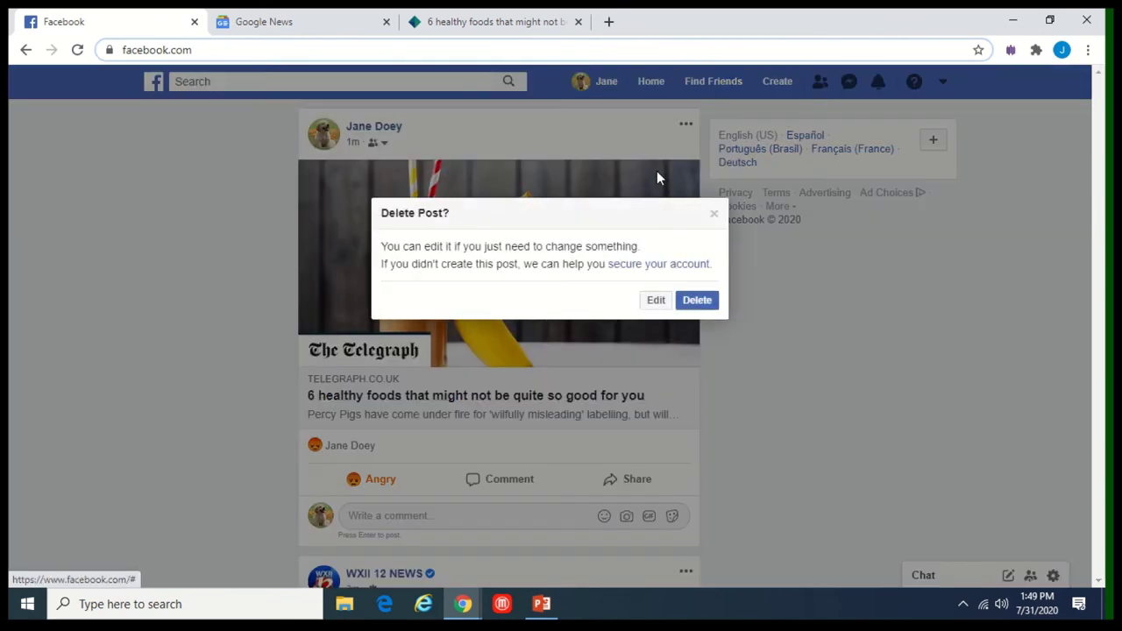
left_click(693, 301)
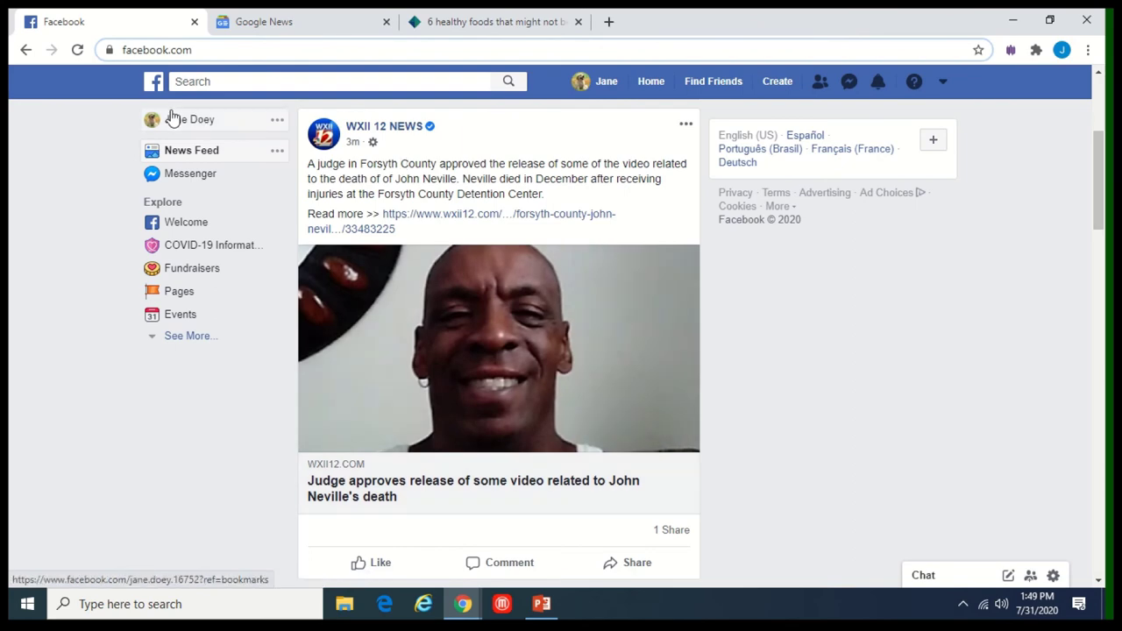
- Open your profile from the left sidebar and scroll down to its Posts section
left_click(173, 119)
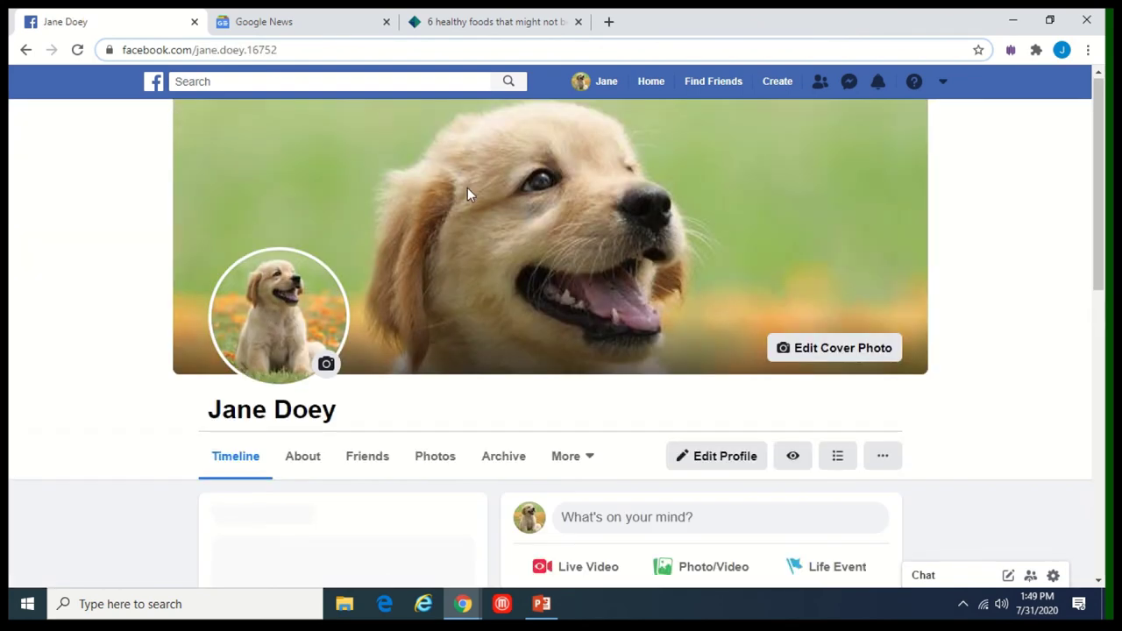
scroll(557, 344, "down", 3)
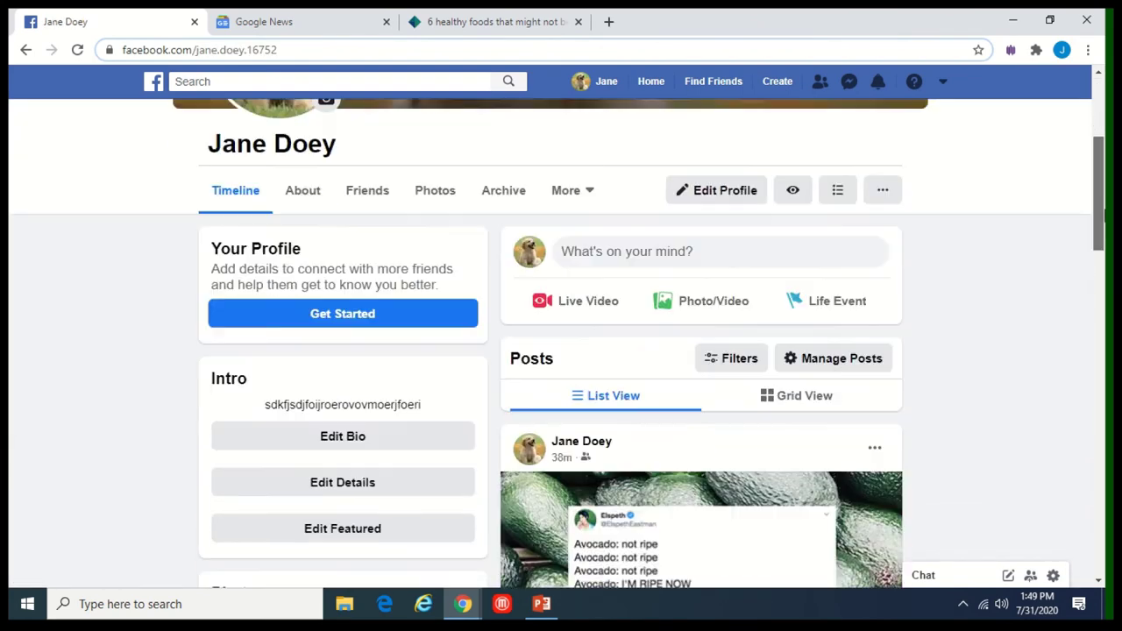
scroll(557, 344, "down", 2)
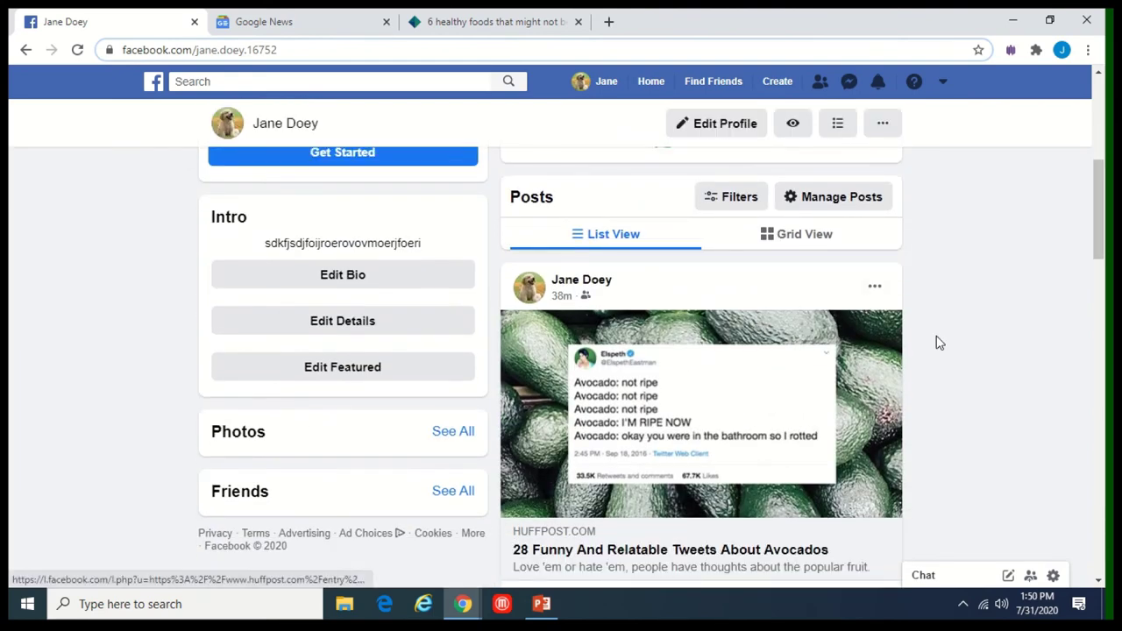
mouse_move(1102, 215)
left_mouse_down()
mouse_move(1101, 347)
mouse_move(1103, 207)
mouse_move(1103, 230)
left_mouse_up()
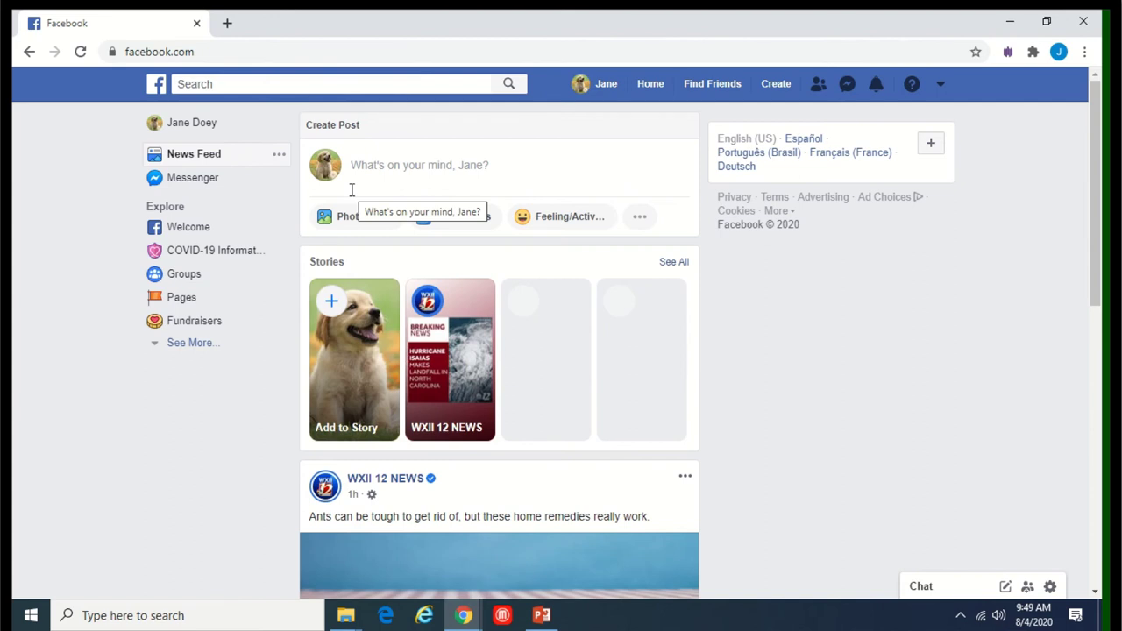
- Search Facebook for 'recipes' and like the Tasty page in the results
left_click(328, 84)
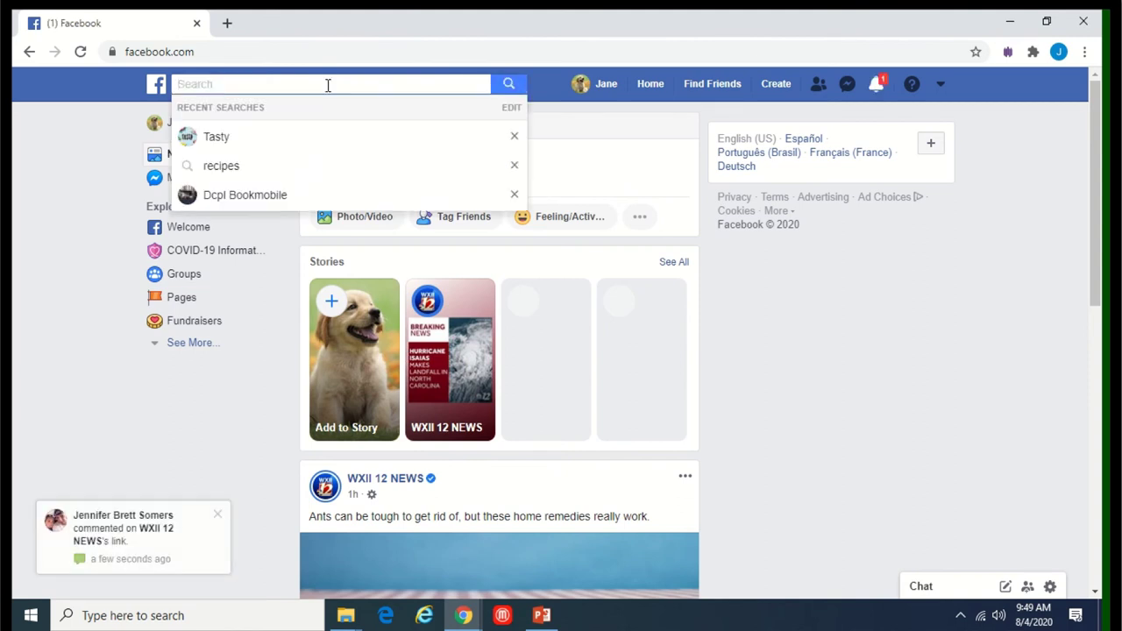
type("recipes")
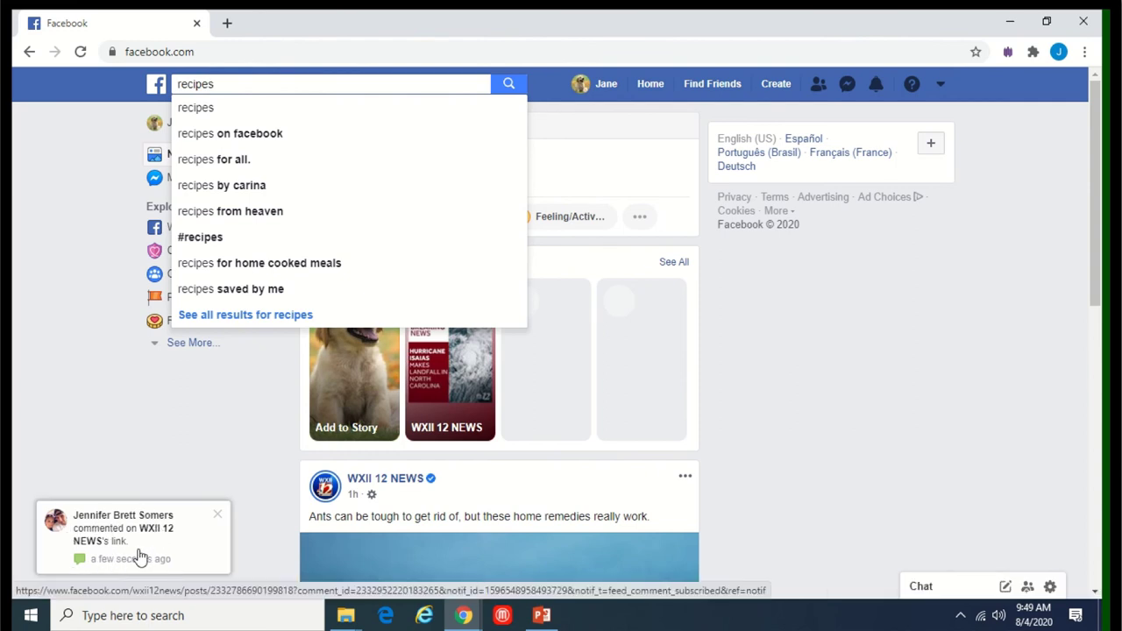
left_click(217, 514)
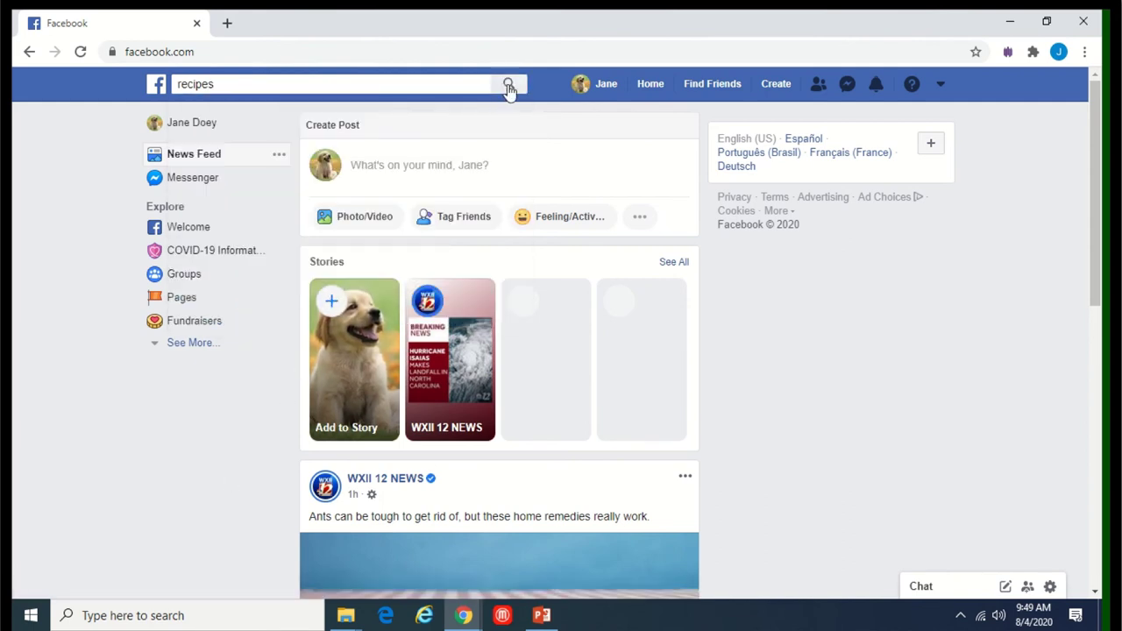
left_click(455, 84)
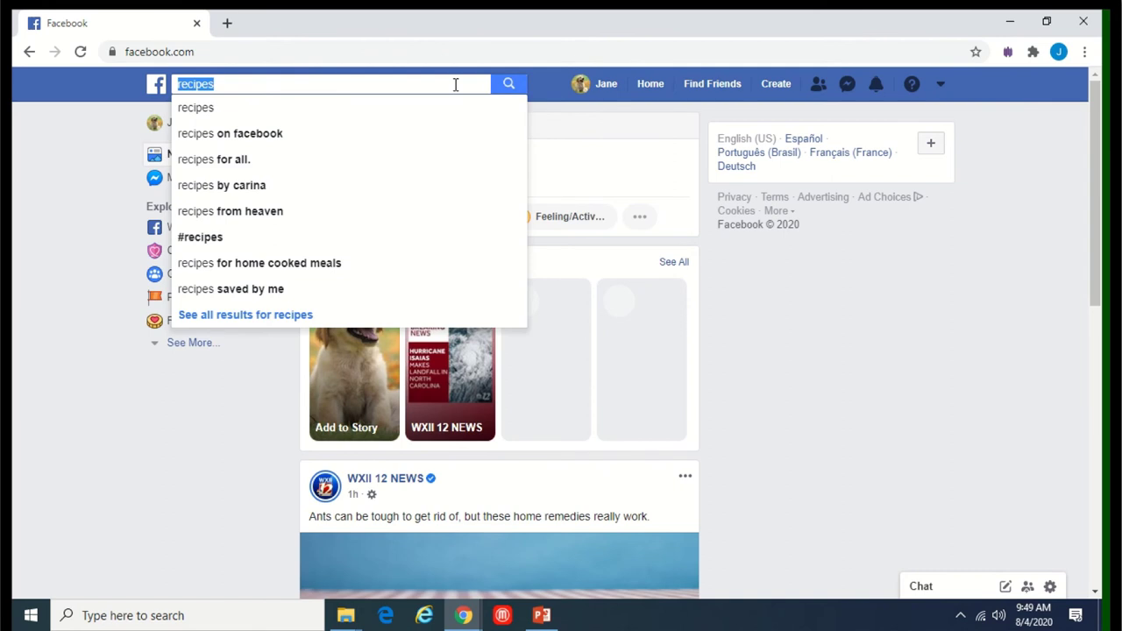
key("Return")
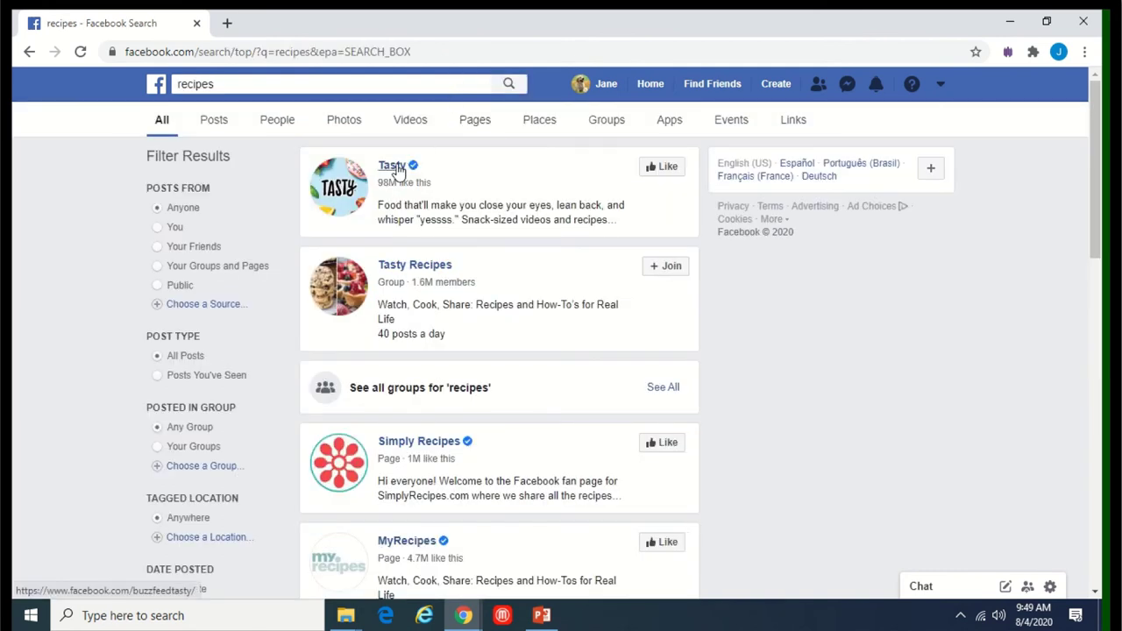
left_click(645, 166)
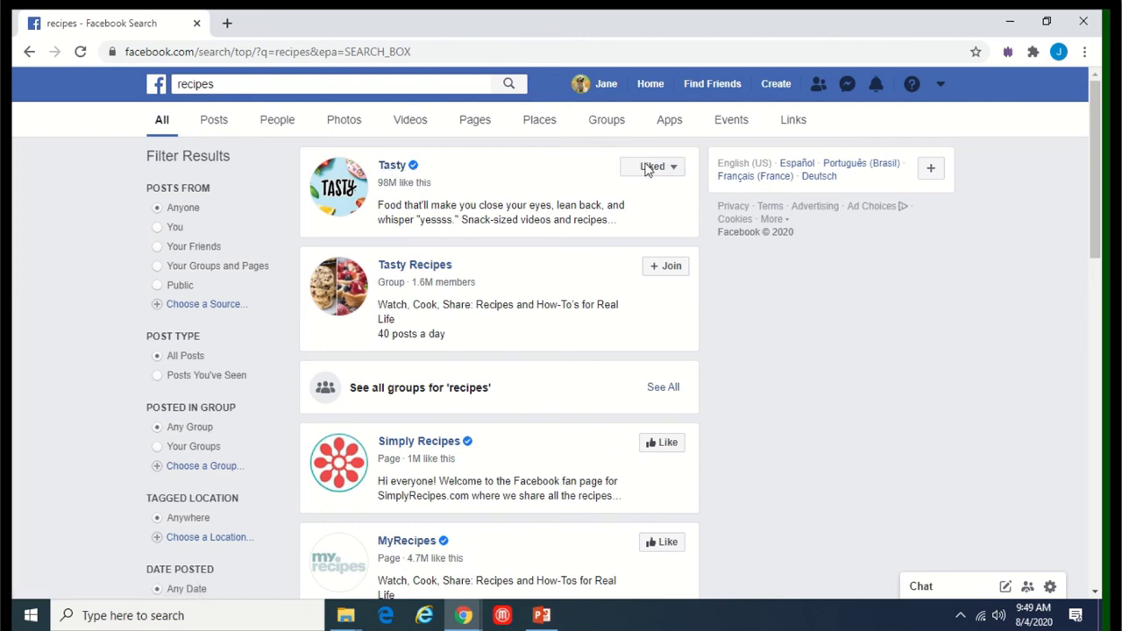
- Open the Tasty page and scroll down to the Fridge Organization Guide post in Posts
left_click(403, 174)
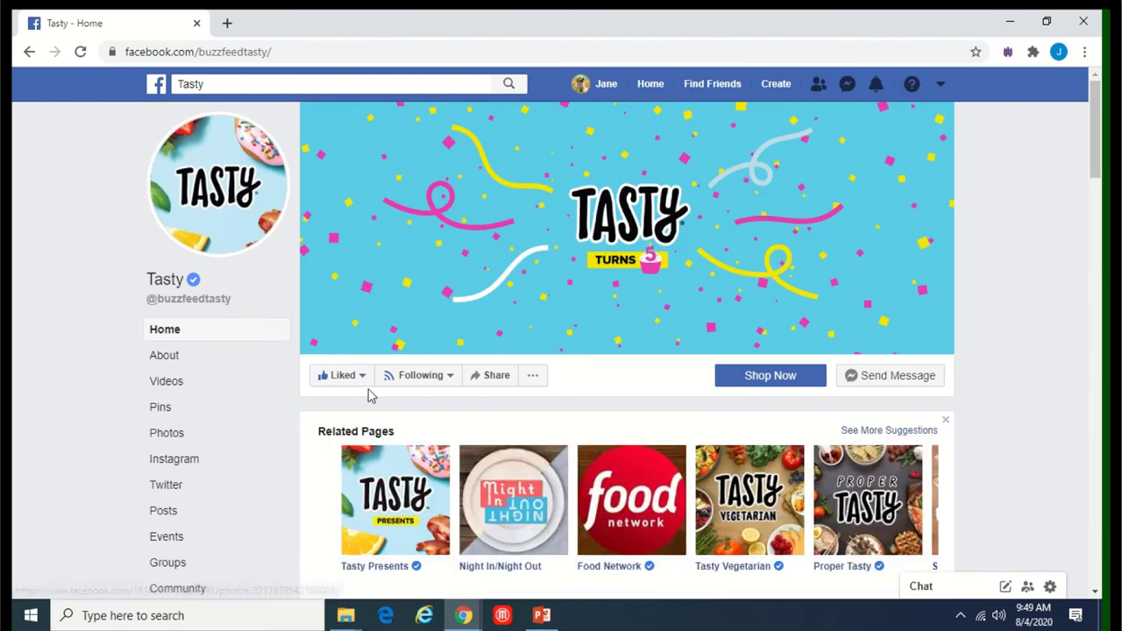
mouse_move(421, 384)
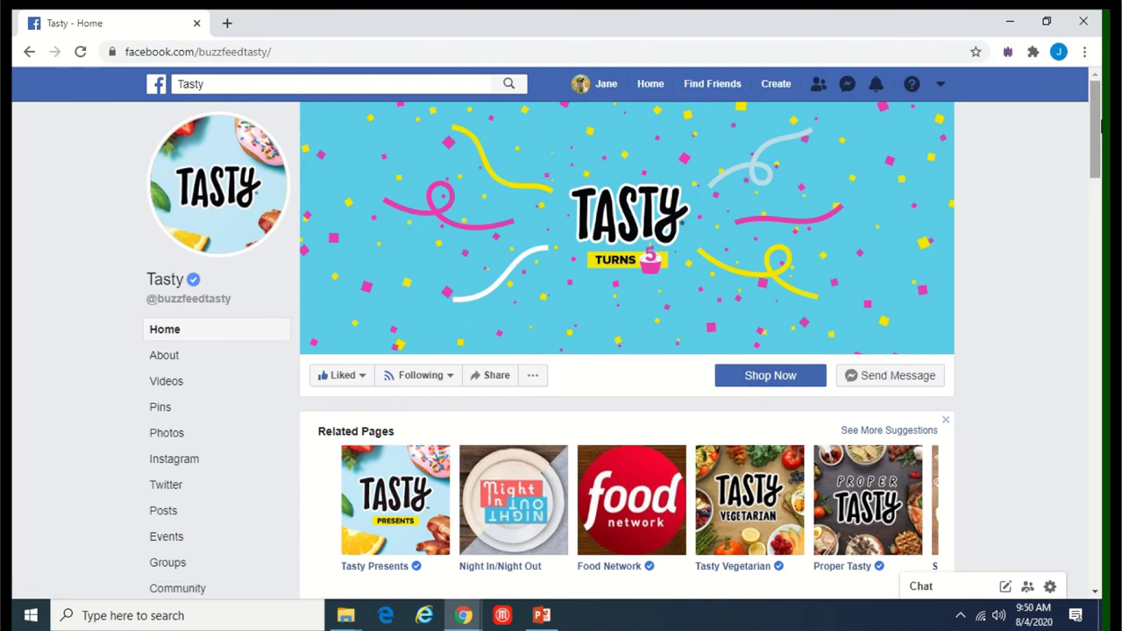
mouse_move(1096, 127)
left_mouse_down()
mouse_move(1097, 559)
mouse_move(1096, 114)
left_mouse_up()
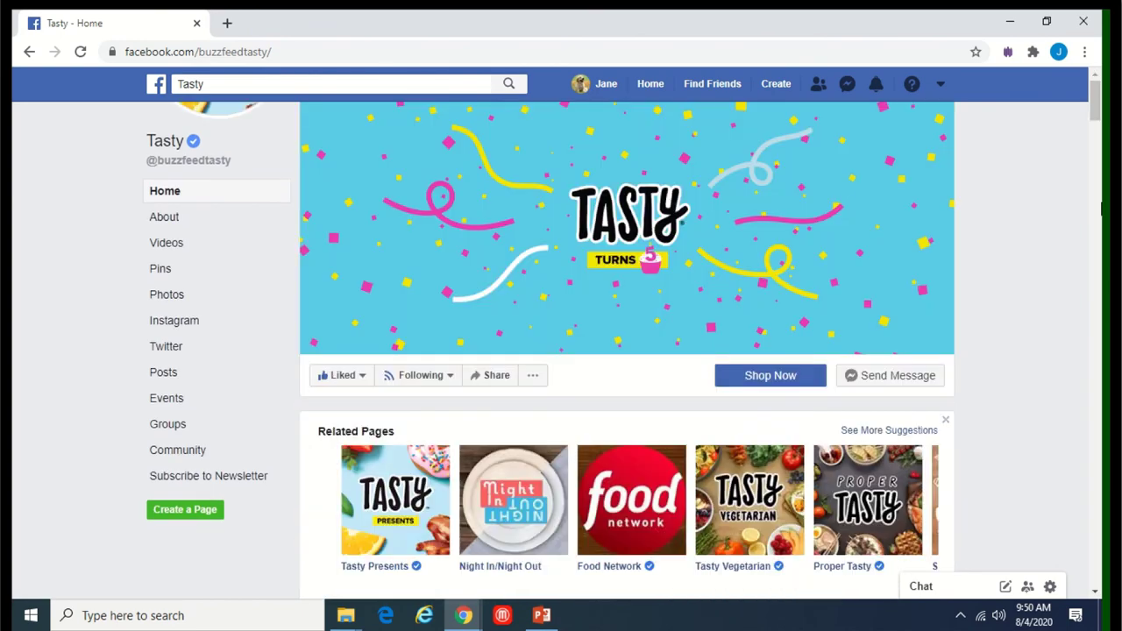
- Return to the News Feed, reload it, and find Tasty's '9 Genius Hacks To Recycle Food Scraps' video
left_click(154, 83)
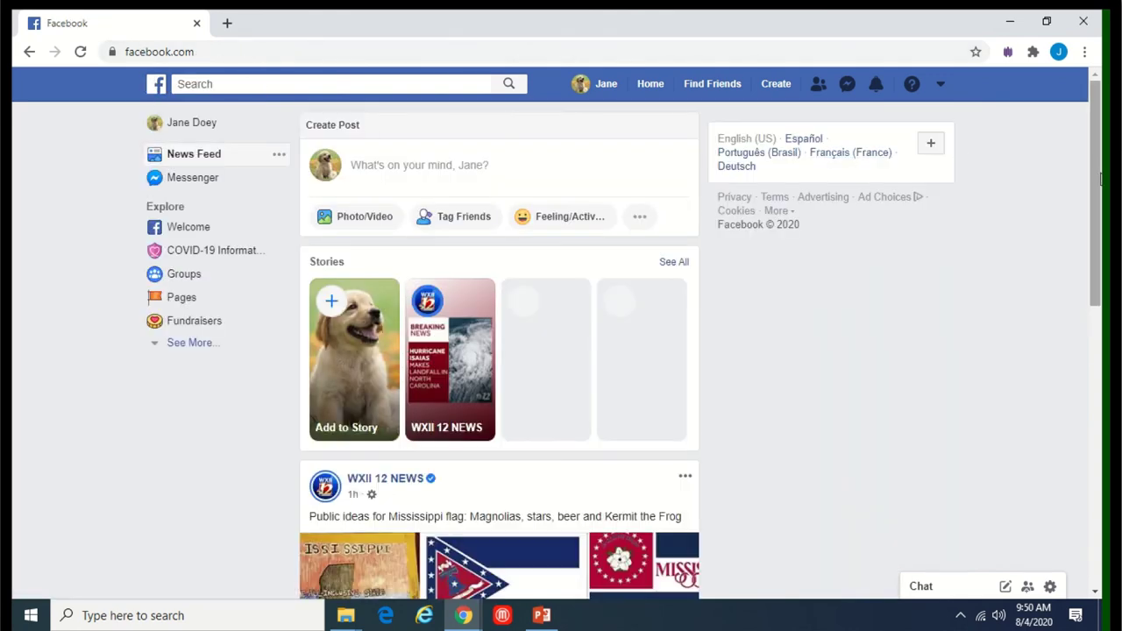
scroll(1102, 179, "down", 1)
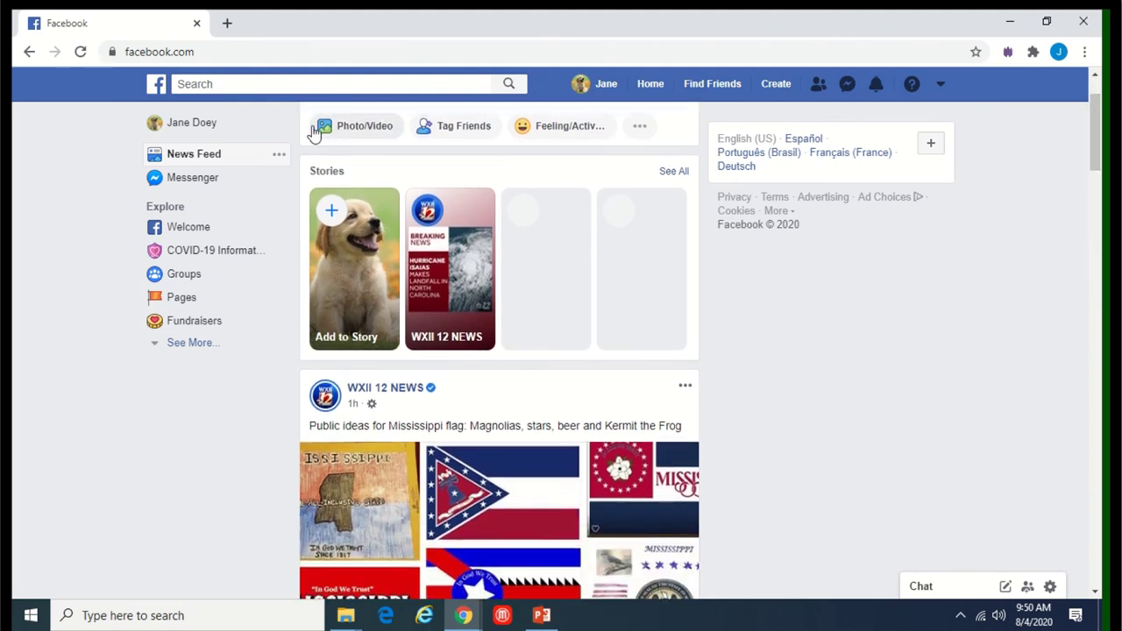
left_click(80, 52)
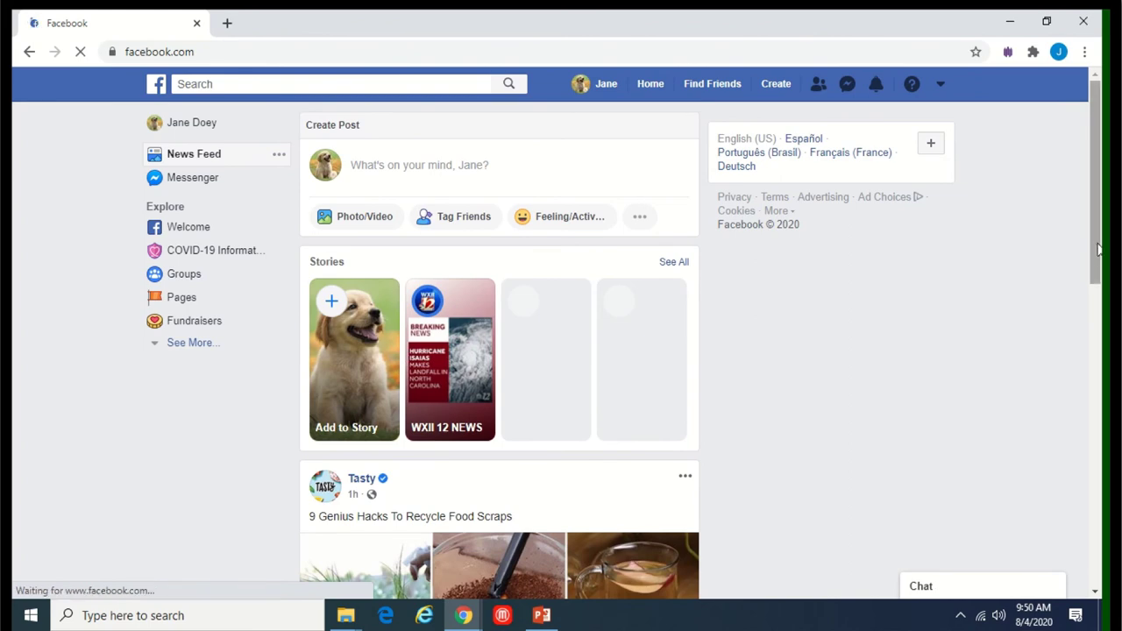
scroll(1099, 263, "down", 1)
scroll(1099, 263, "down", 4)
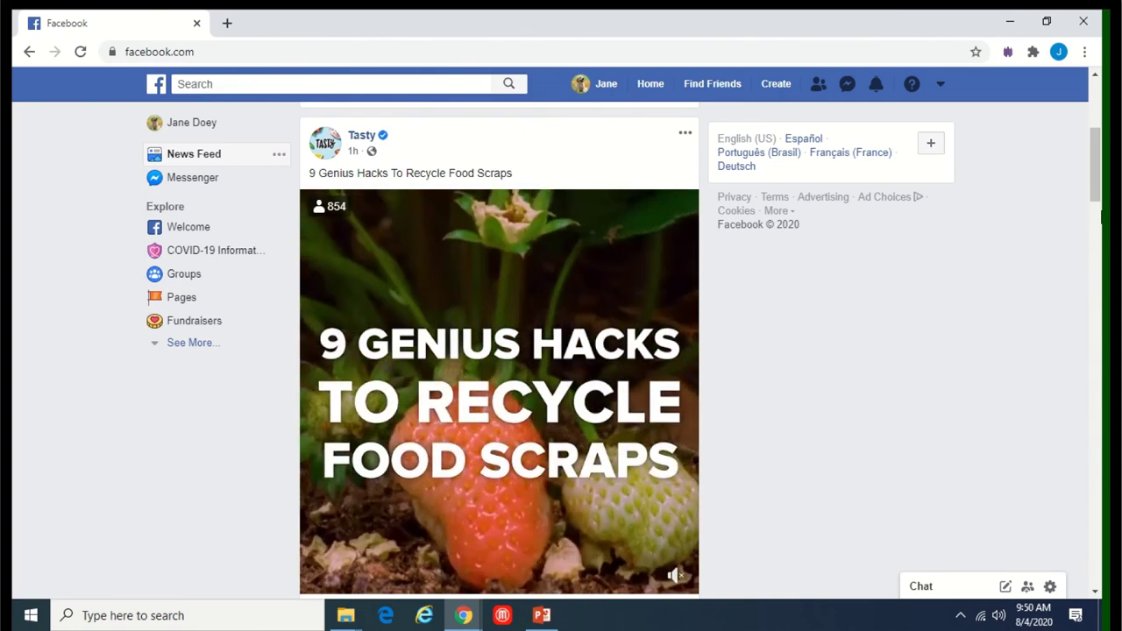
scroll(1099, 202, "down", 1)
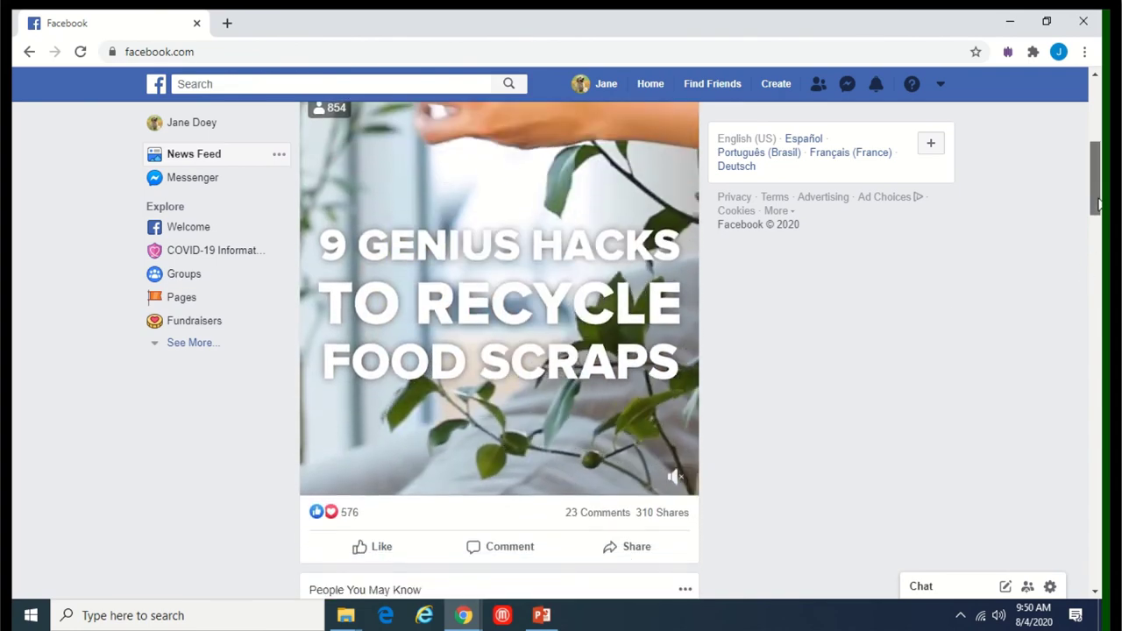
scroll(1098, 228, "up", 1)
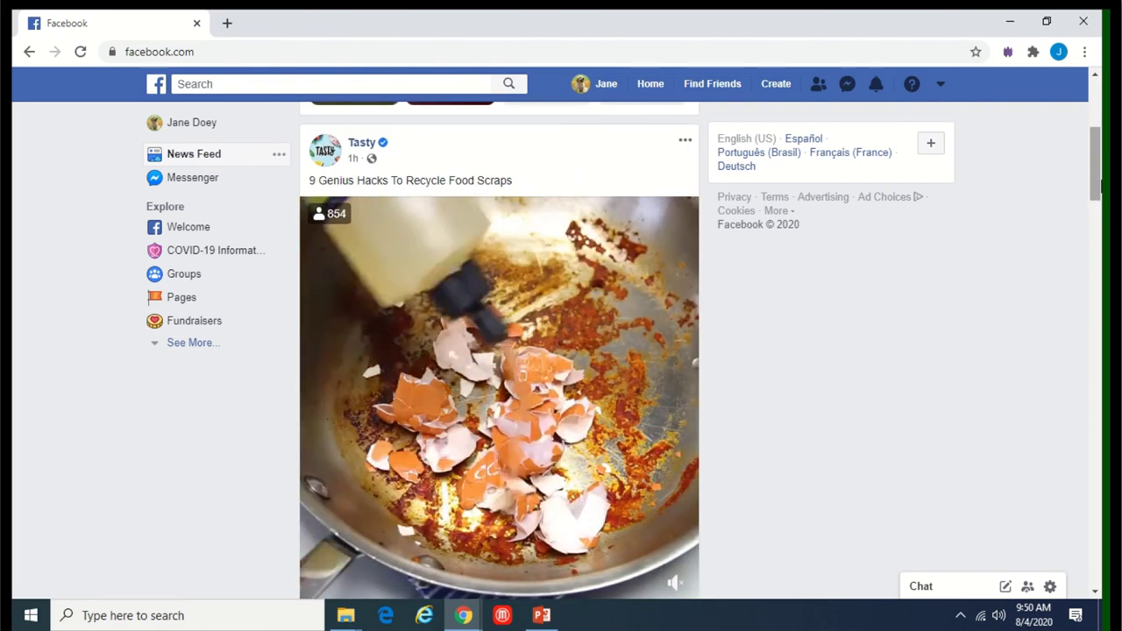
scroll(944, 211, "up", 1)
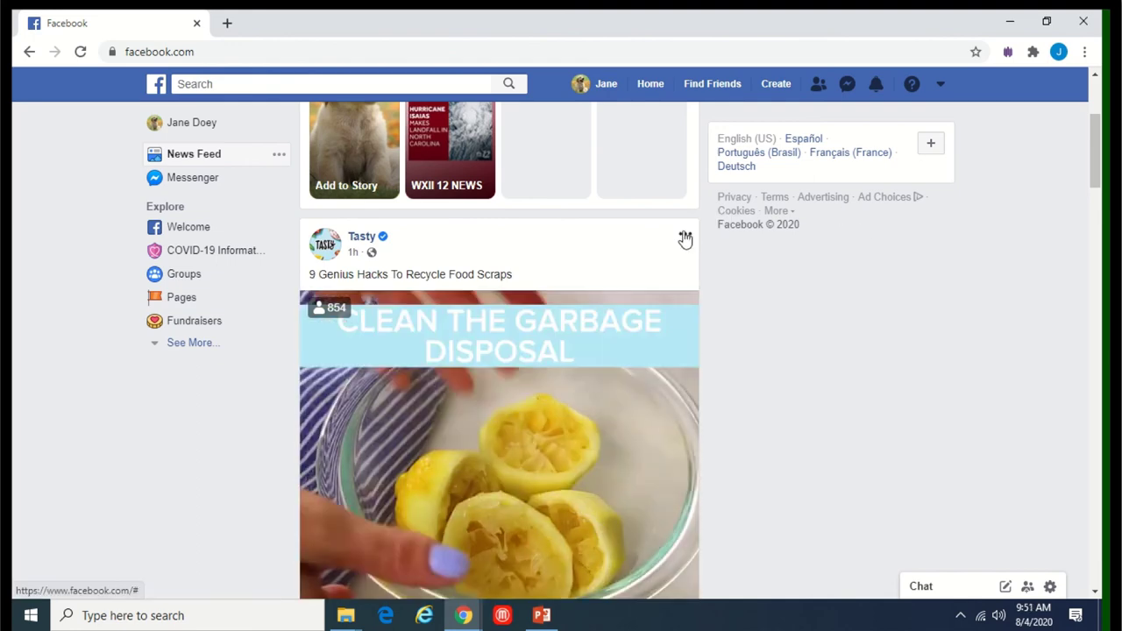
- Save Tasty's '9 Genius Hacks' video and expand the Explore shortcuts with See More
left_click(685, 238)
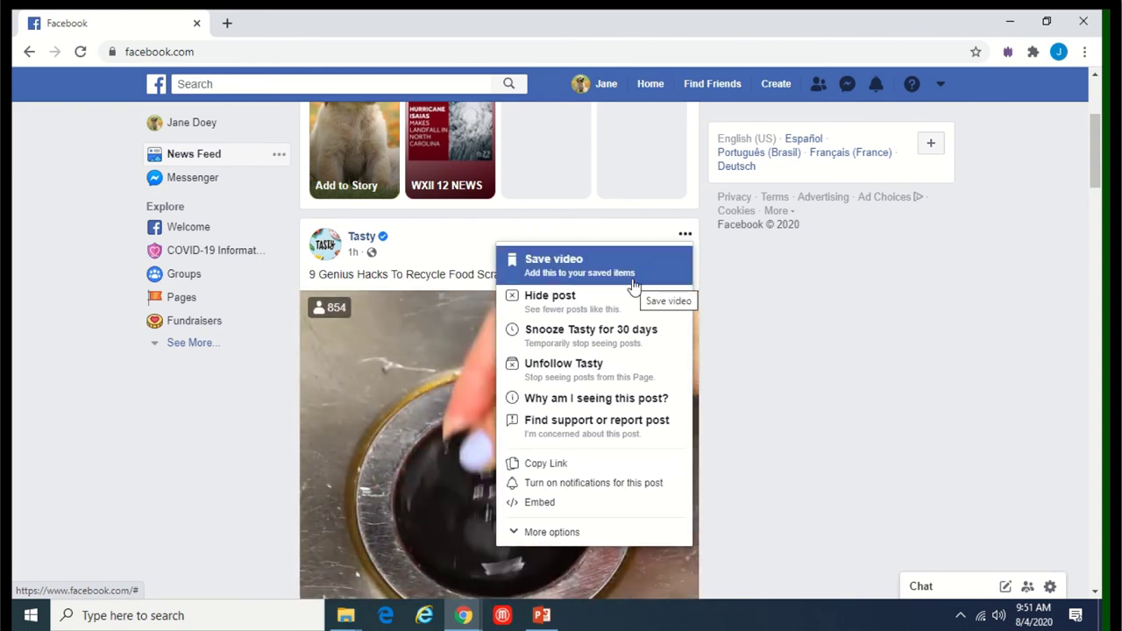
left_click(633, 286)
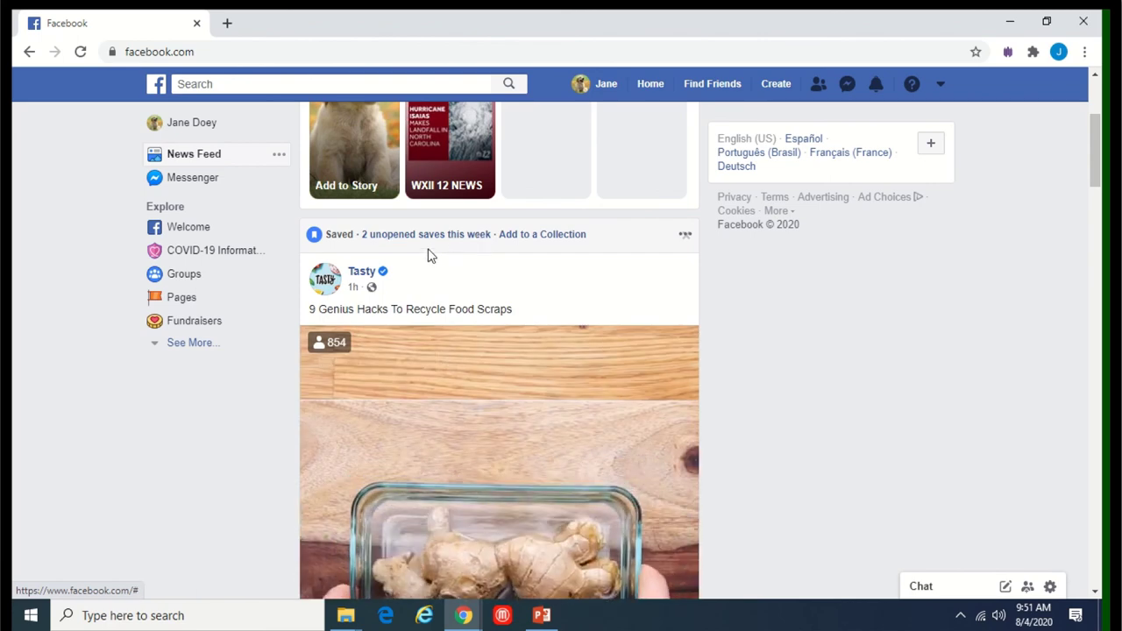
left_click(210, 344)
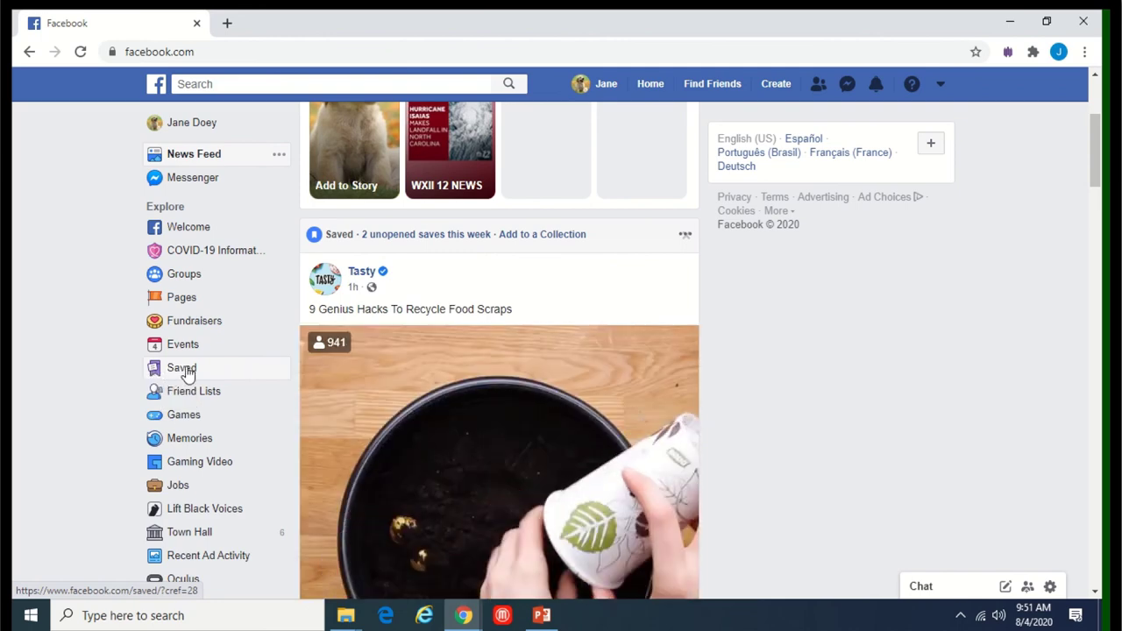
- Open Saved and browse the Tasty food-scraps and WXII hurricane videos listed there
left_click(185, 371)
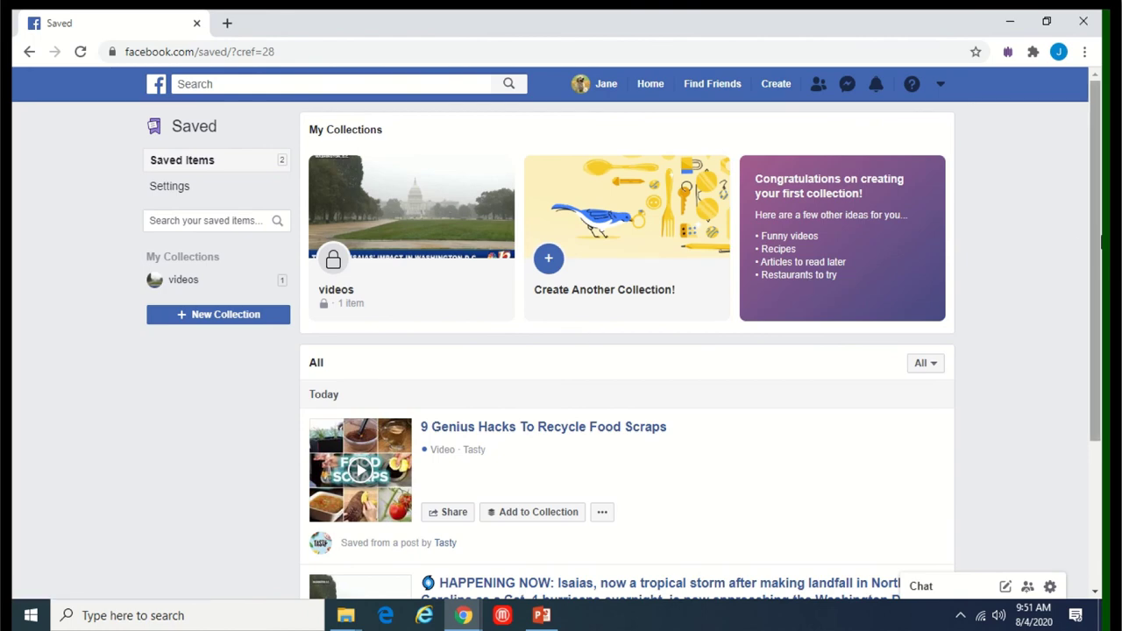
left_click_drag(1100, 246, 1099, 357)
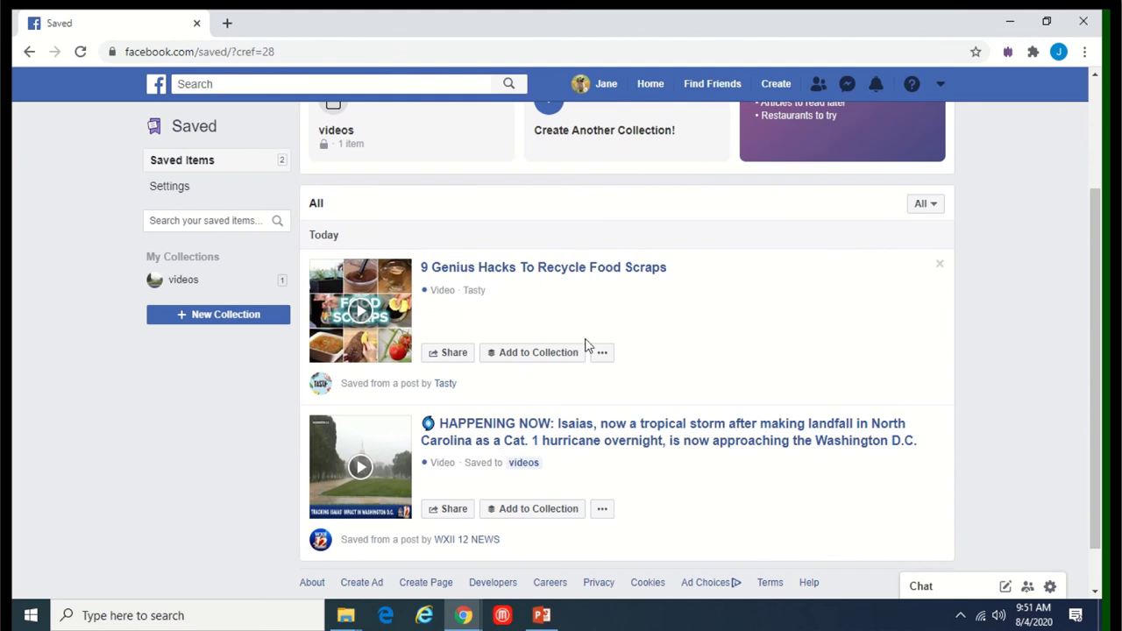
scroll(1101, 324, "up", 1)
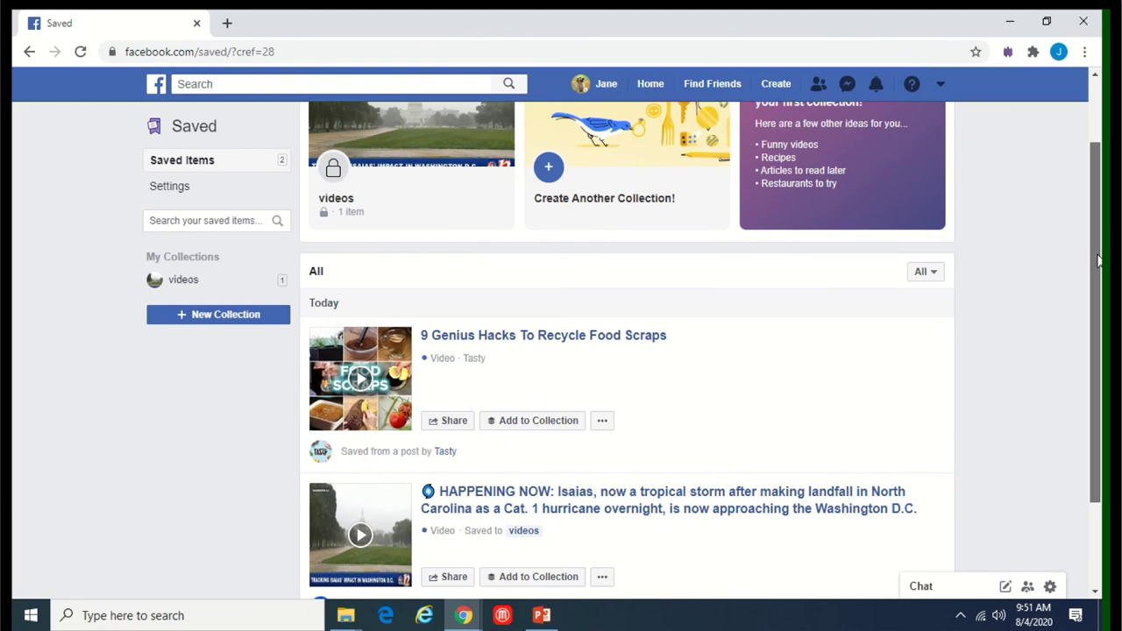
scroll(904, 267, "up", 1)
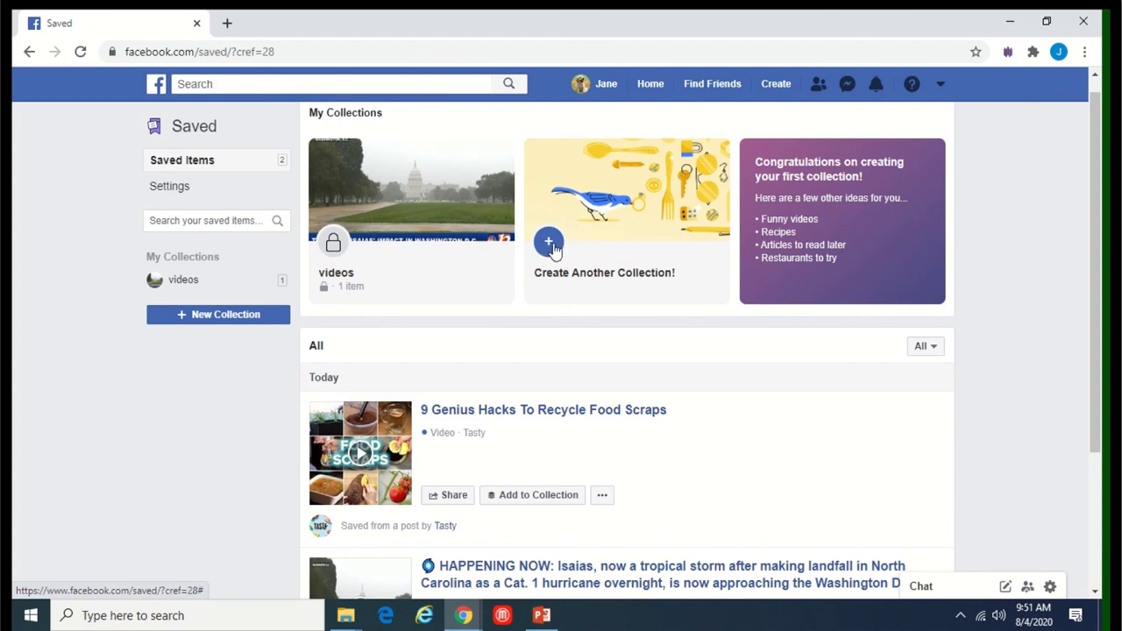
- Create a new collection named 'recipes' on the Saved page and dismiss the confirmation
left_click(201, 314)
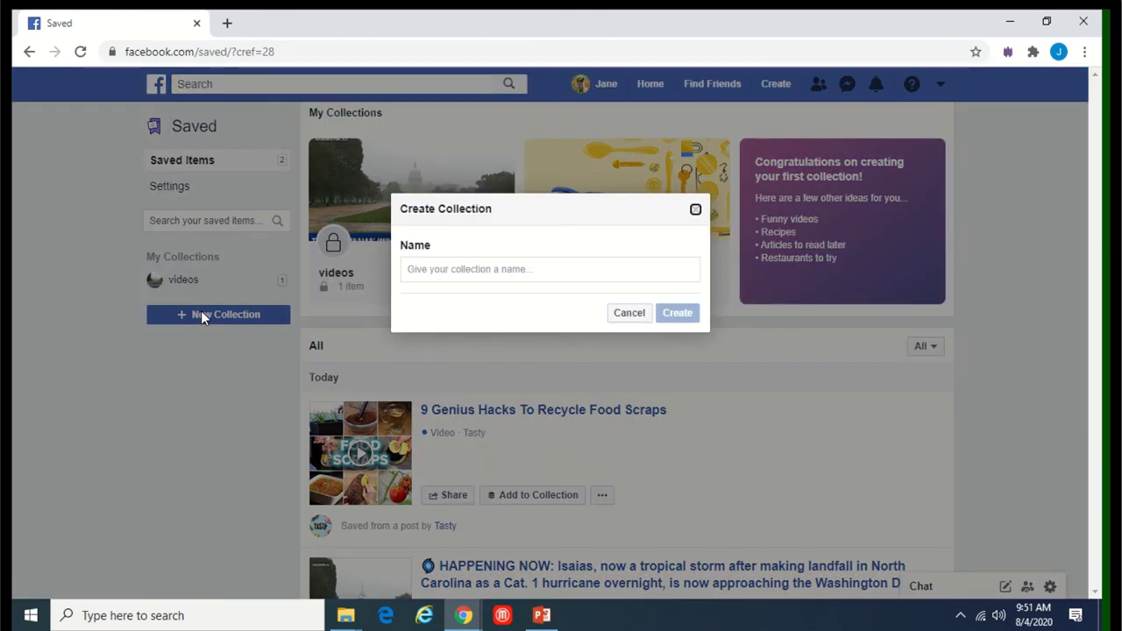
left_click(497, 270)
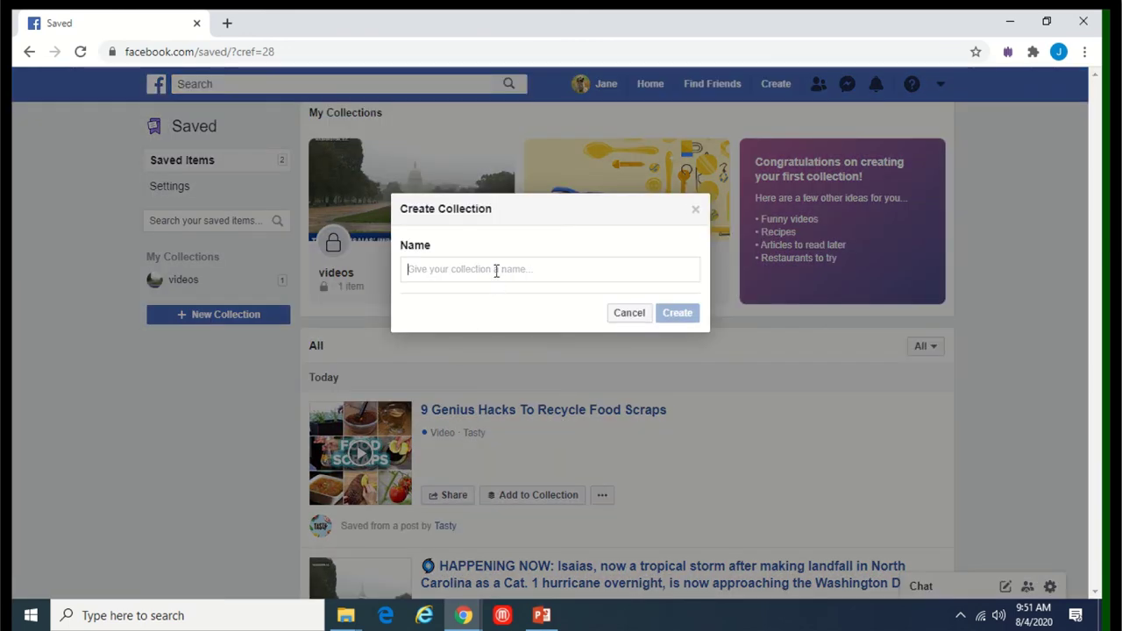
type("recipes")
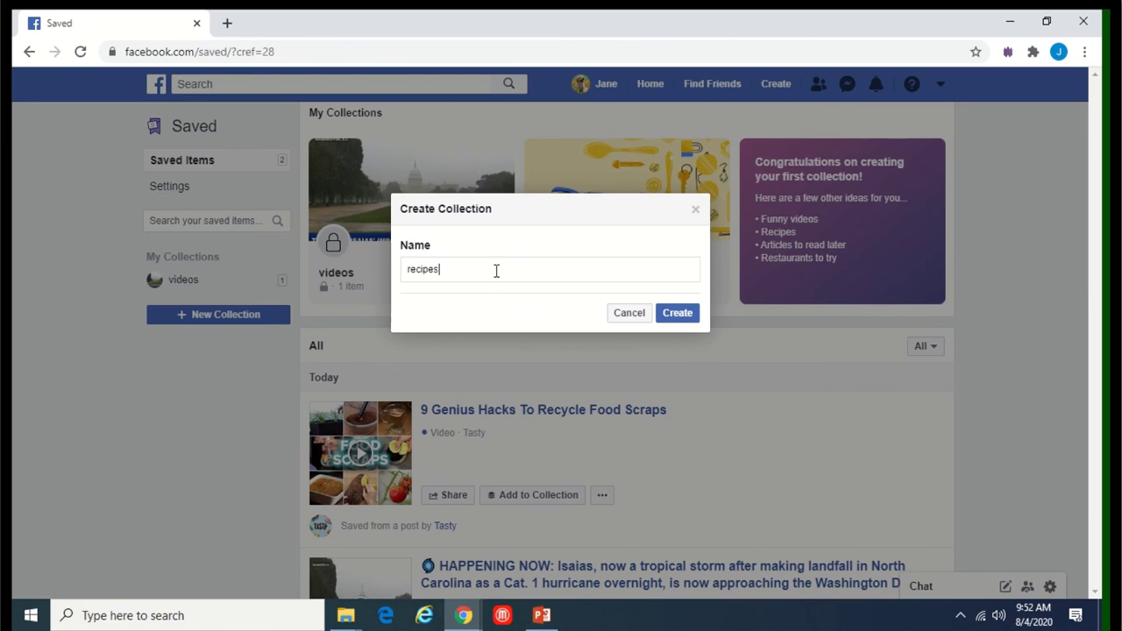
left_click(674, 314)
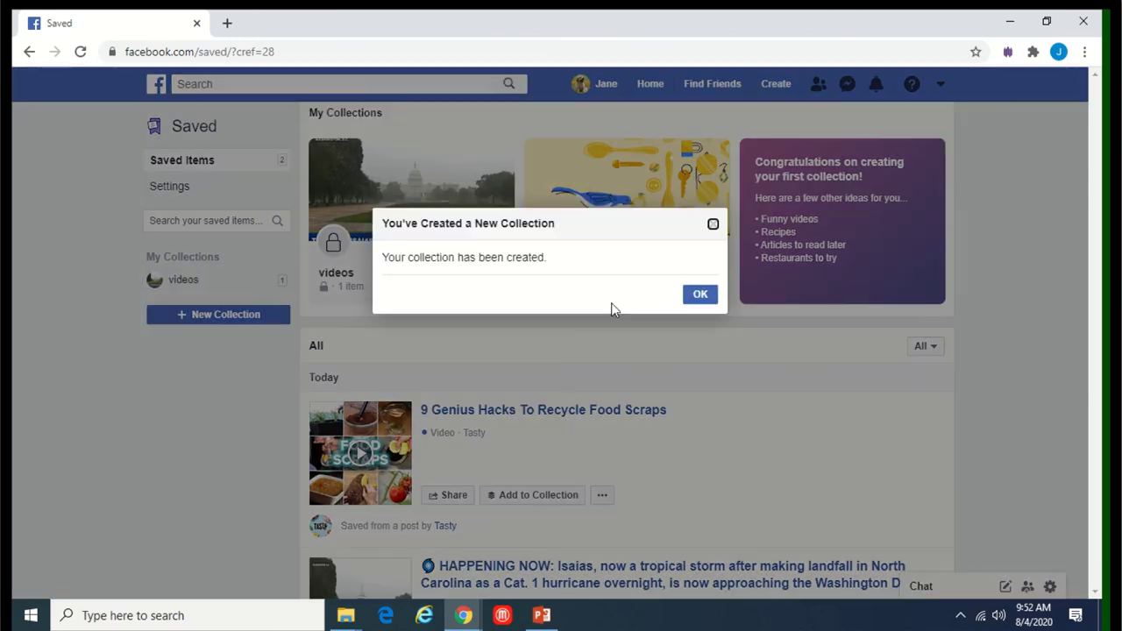
left_click(698, 295)
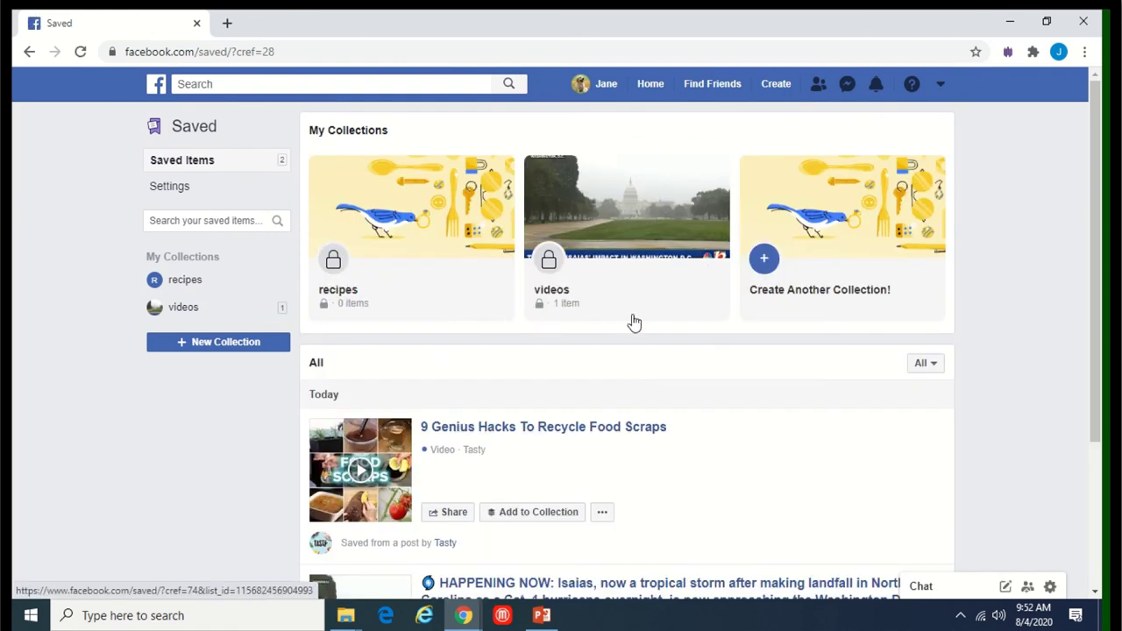
left_click_drag(1099, 226, 1085, 300)
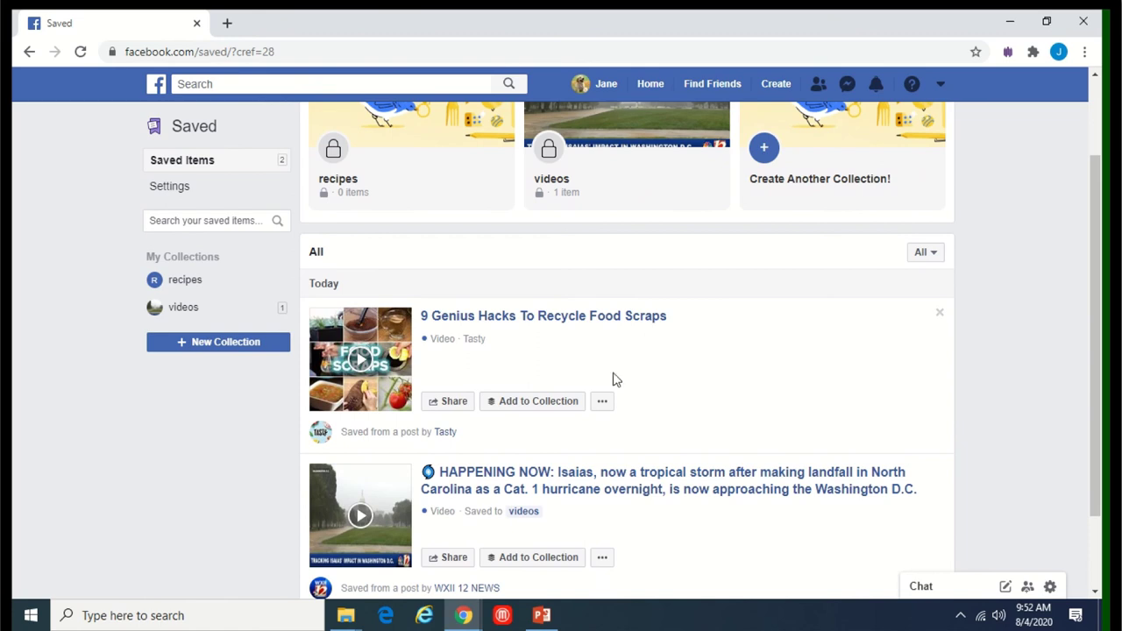
- Add Tasty's '9 Genius Hacks To Recycle Food Scraps' video to the recipes collection
left_click(571, 403)
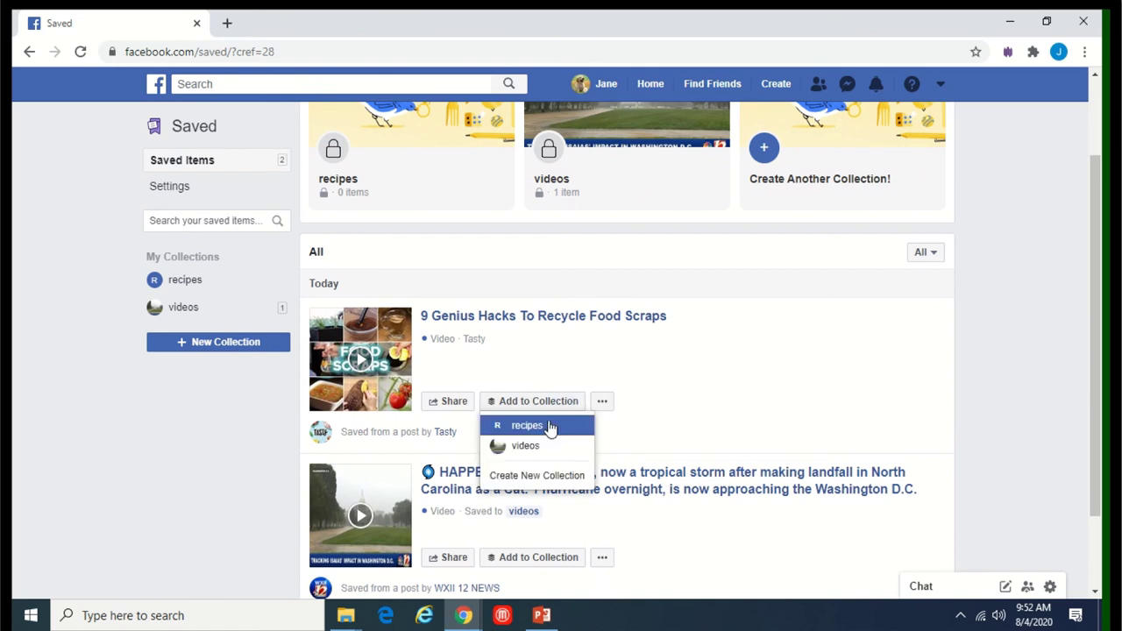
left_click(528, 427)
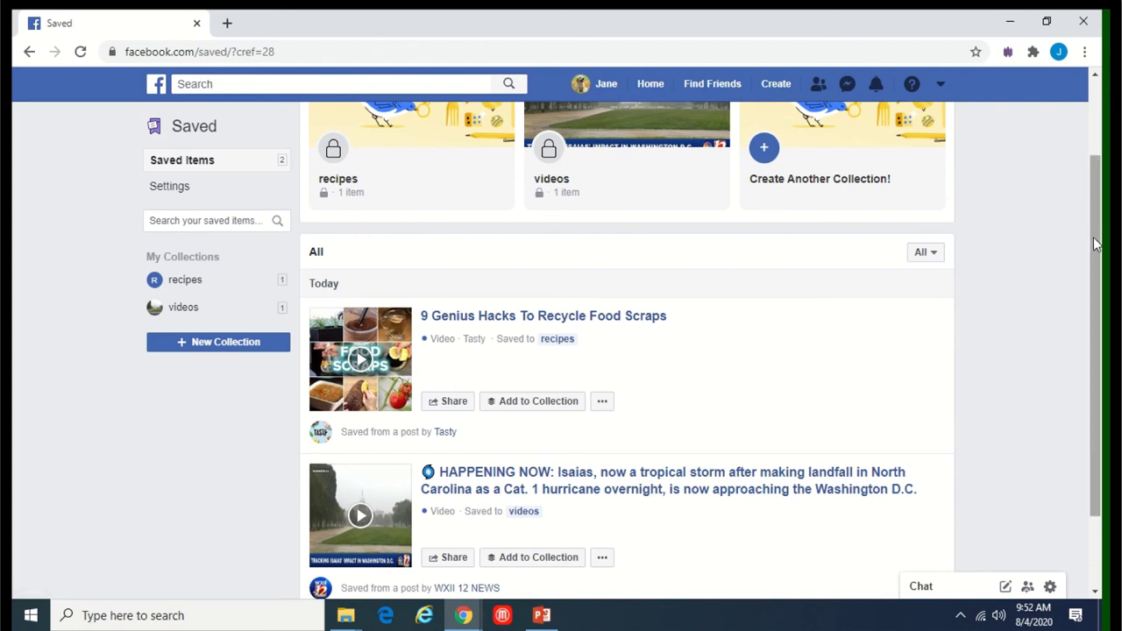
left_click_drag(1095, 243, 1101, 141)
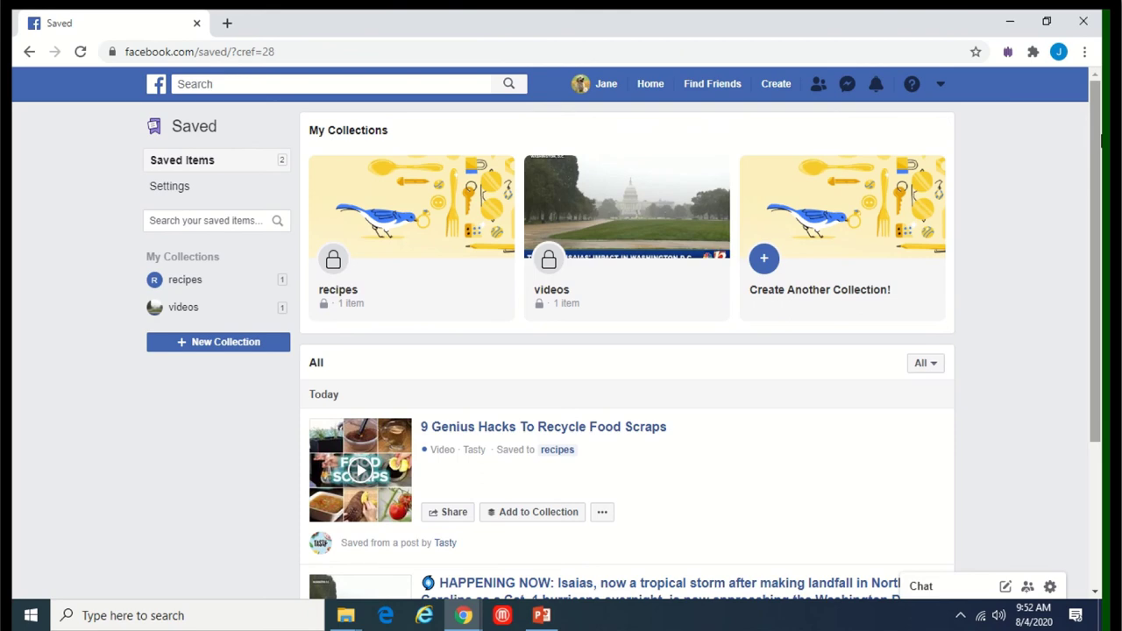
- Return to the News Feed and open the options menu on Tasty's 'These Desserts Are So Satisfying' post
left_click(156, 86)
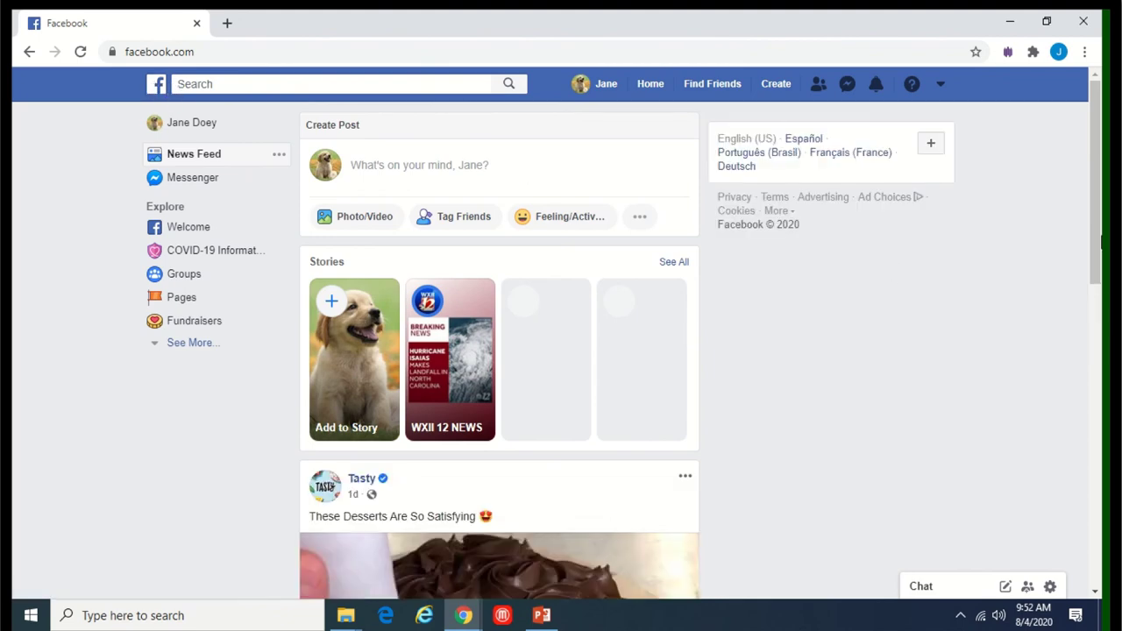
scroll(500, 351, "down", 3)
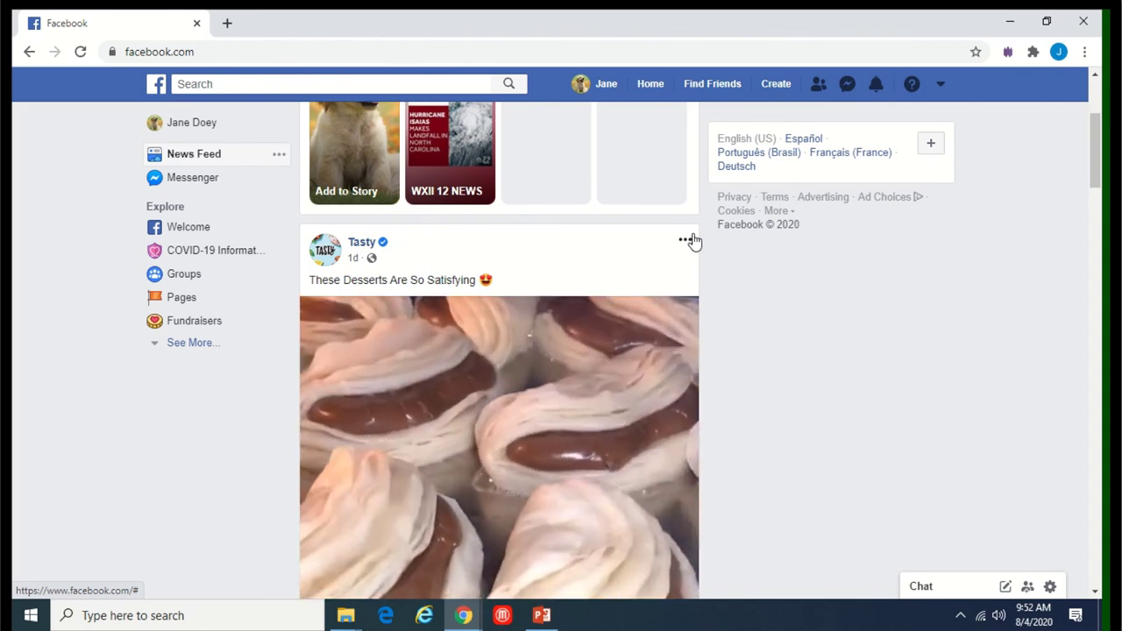
left_click(687, 240)
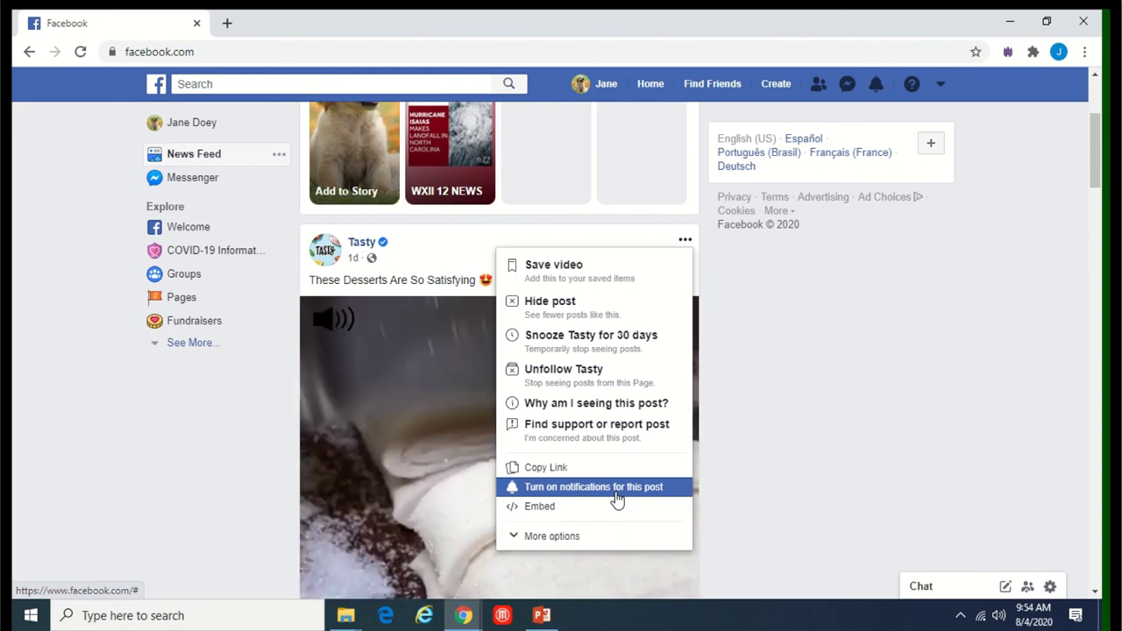
- Turn on notifications for Tasty's 'These Desserts Are So Satisfying' post
left_click(617, 489)
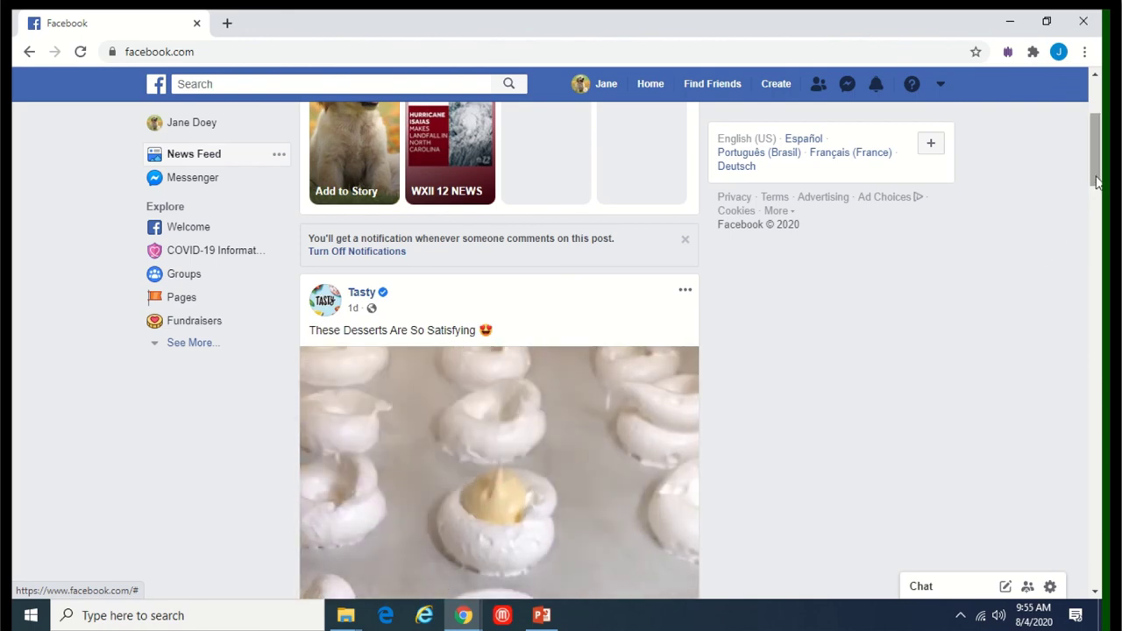
left_click_drag(1096, 186, 1102, 487)
scroll(1095, 406, "down", 4)
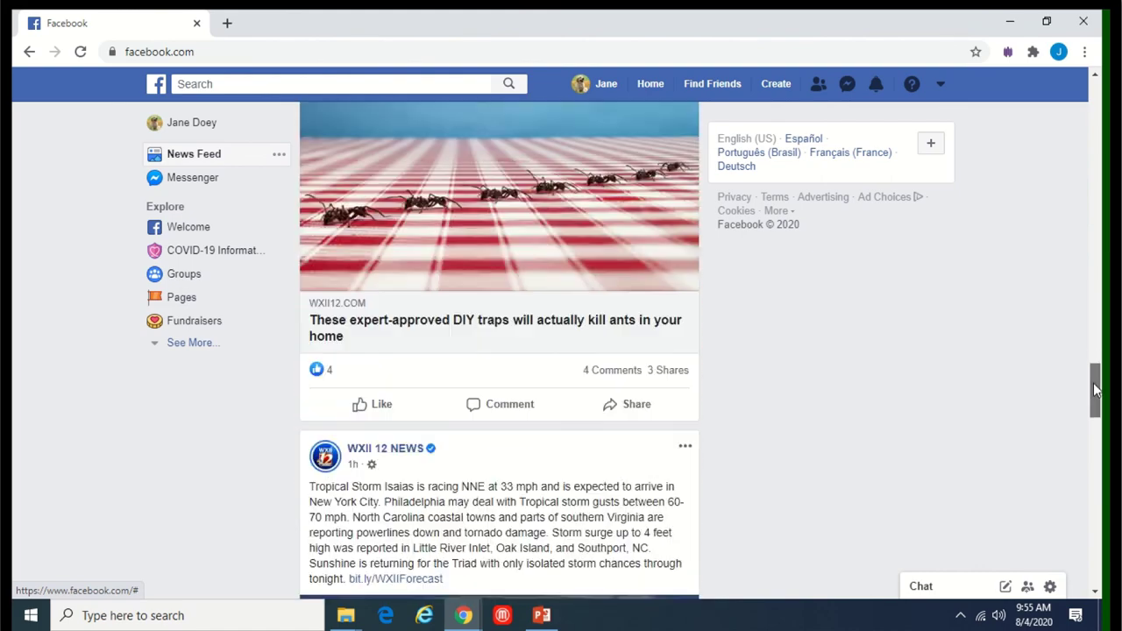